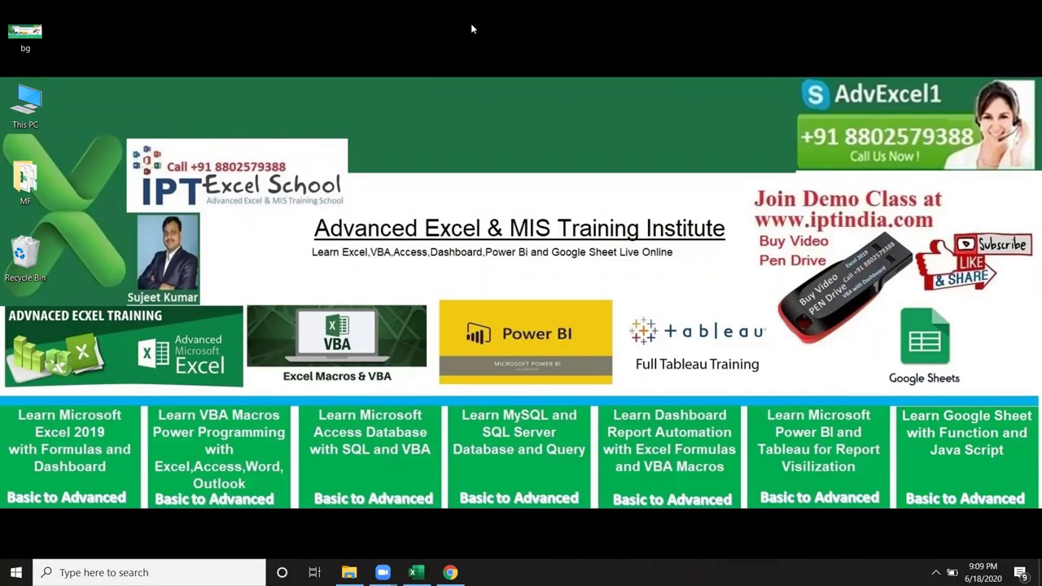
Step: Bring the if6 Excel workbook window to the front from the taskbar preview
mouse_move(416, 572)
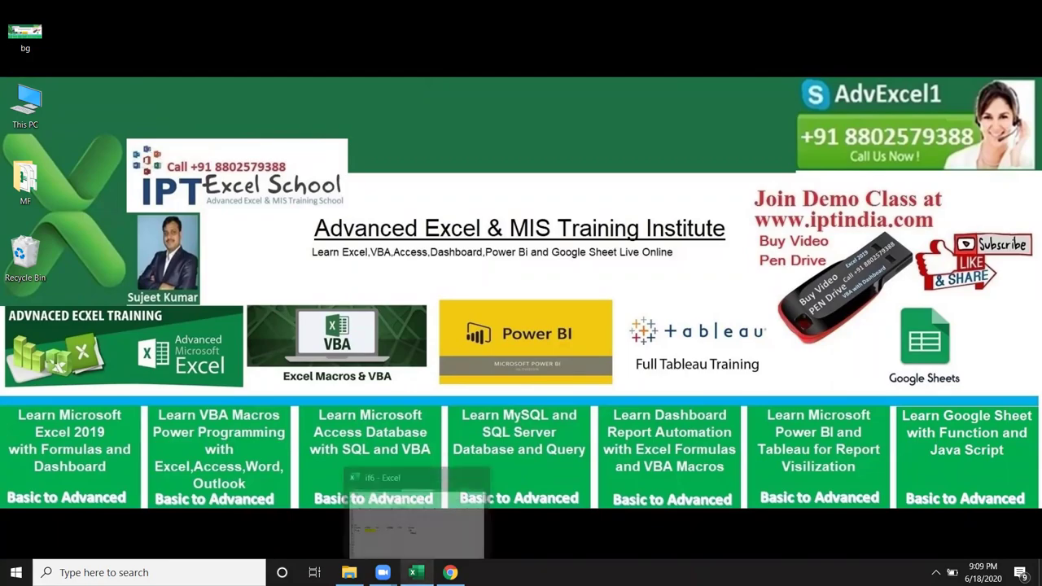
left_click(363, 511)
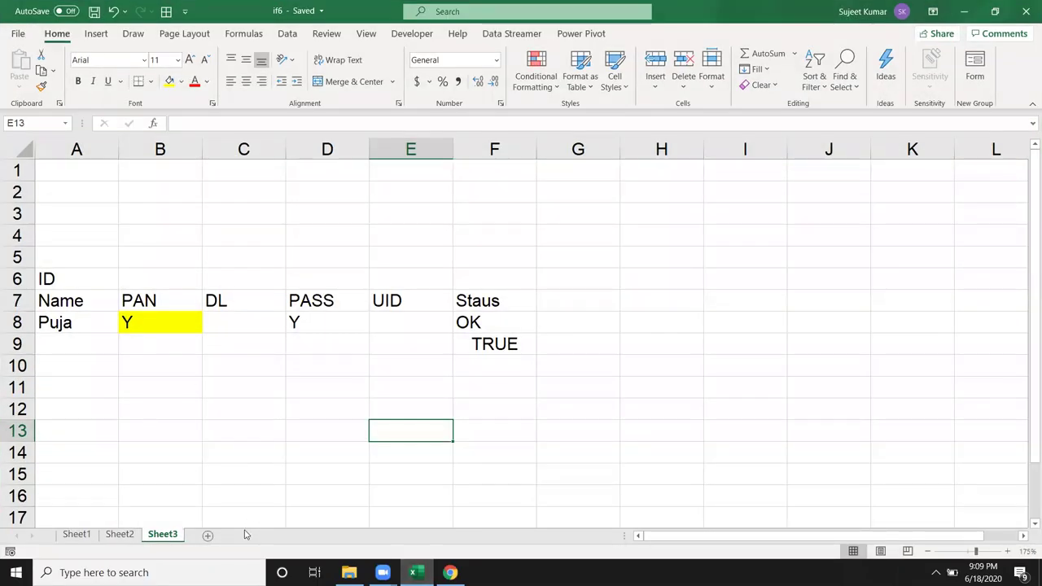
Step: Add a blank Sheet4, check the empty Macros list, and launch the Visual Basic editor
left_click(208, 534)
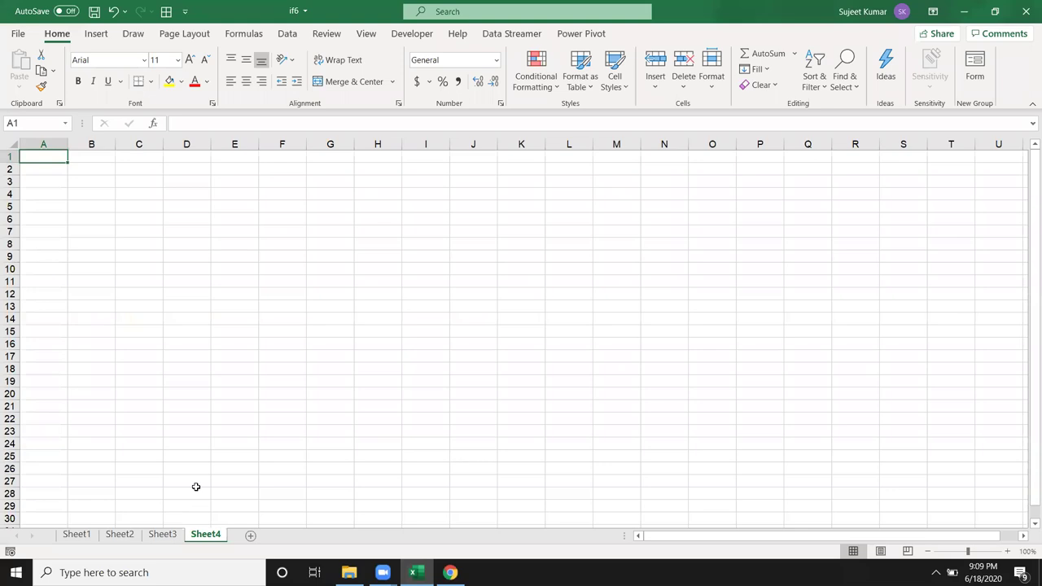
left_click(414, 38)
left_click(46, 70)
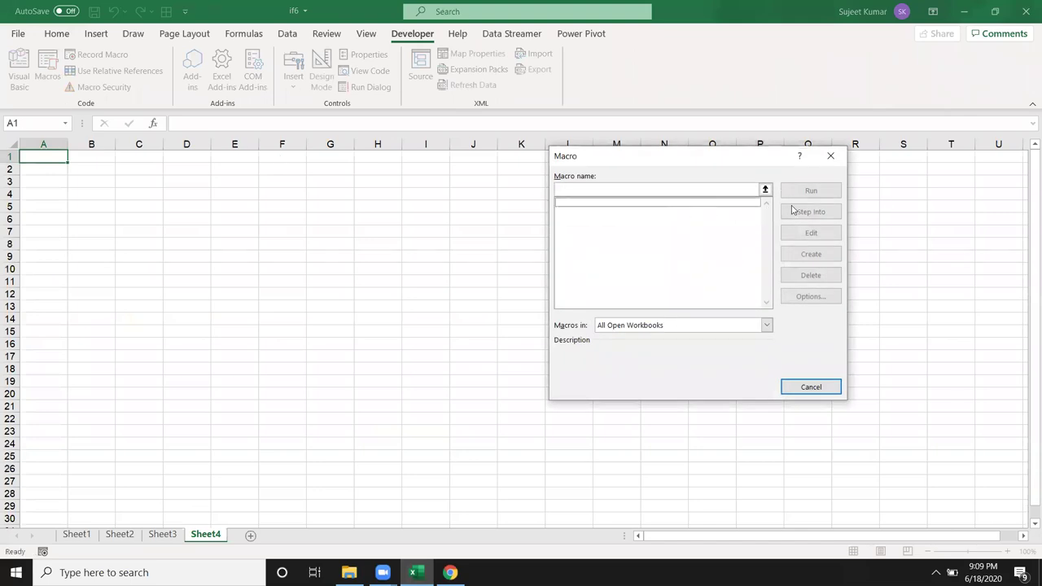
left_click(830, 155)
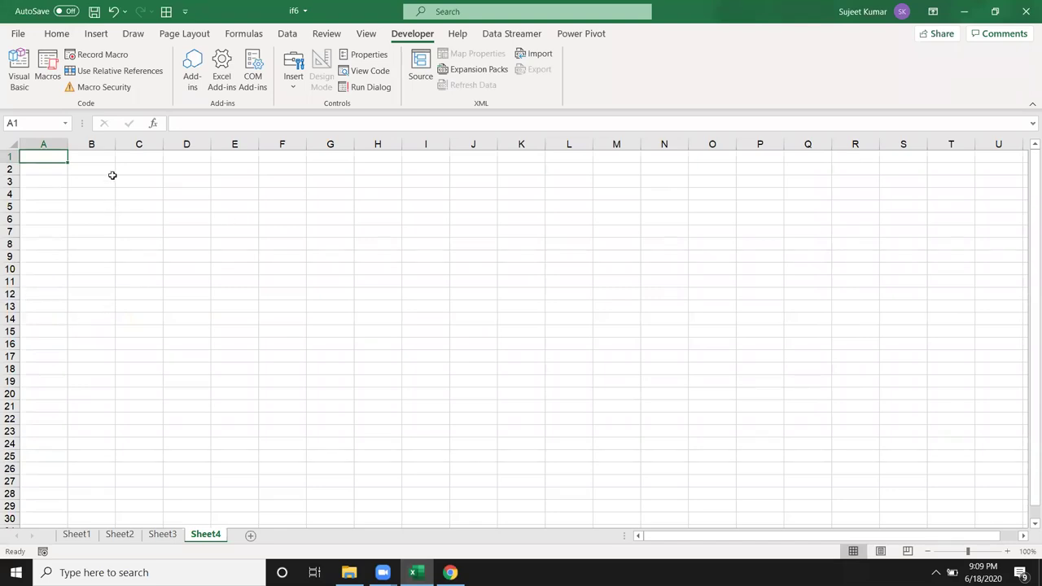
left_click(20, 75)
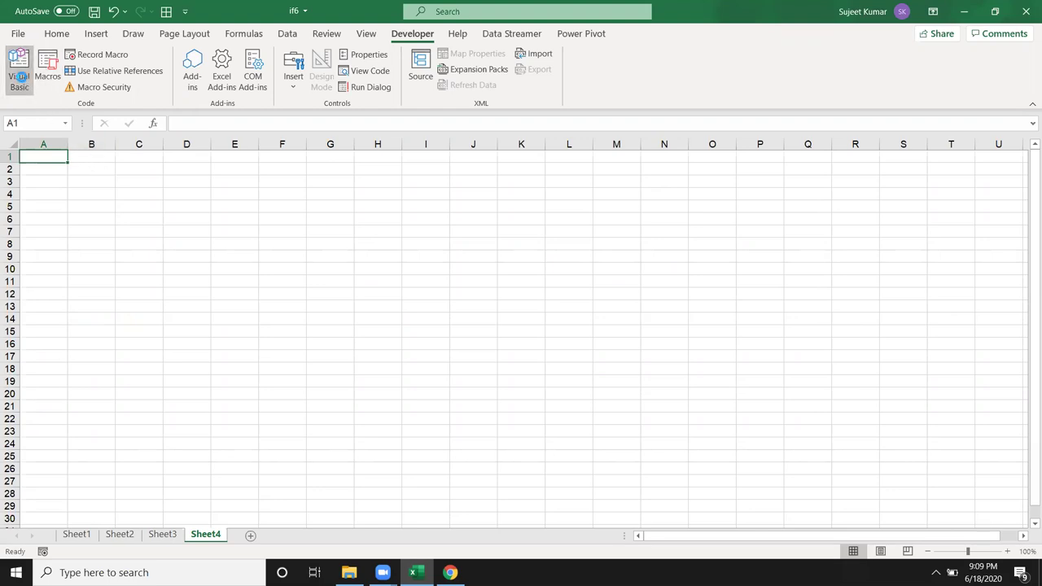
Step: Insert Module1 containing Sub rr() with MsgBox "Hi", then return to Excel with Alt+F11
left_click(95, 48)
left_click(101, 92)
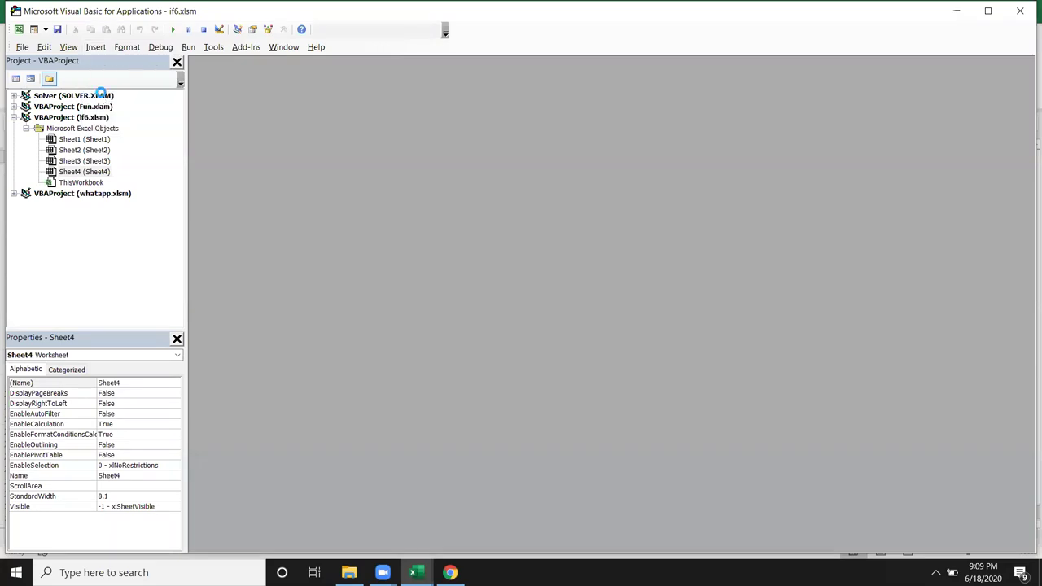
type("sub rr()")
key("Return")
key("Return")
key("Return")
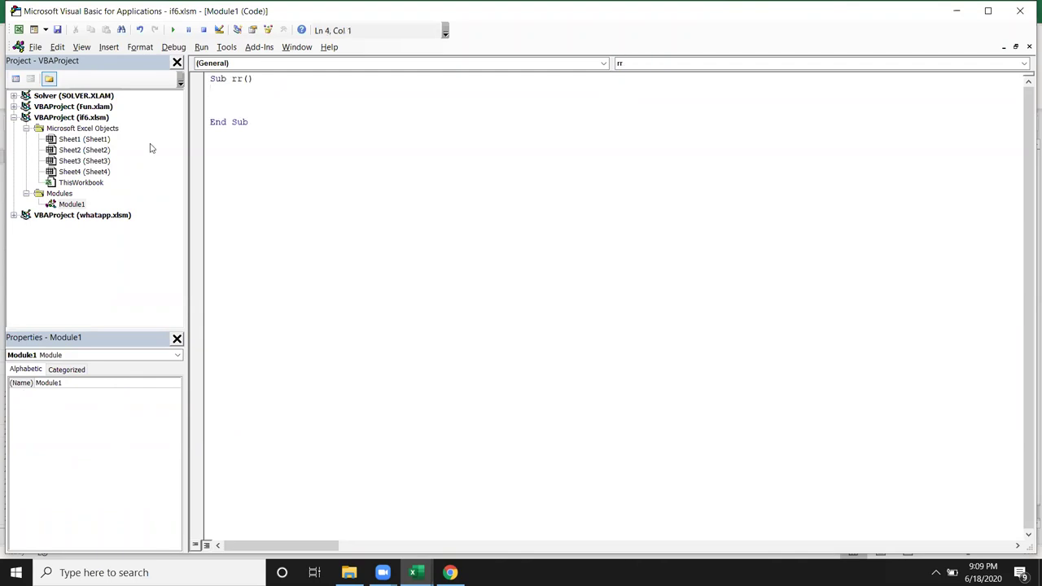
type("ms")
type("gbox ")
type("\"Hi")
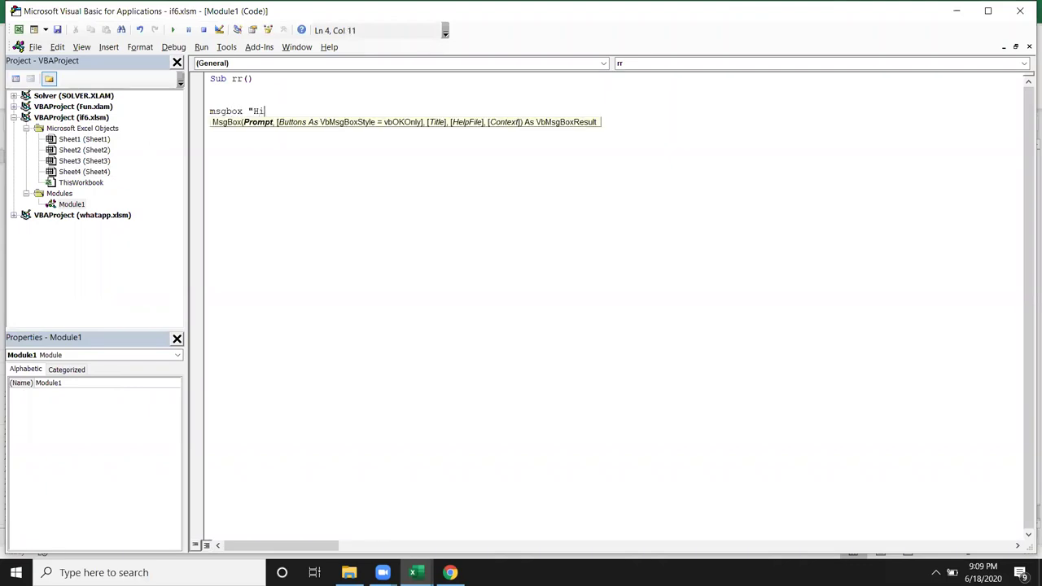
left_click(328, 216)
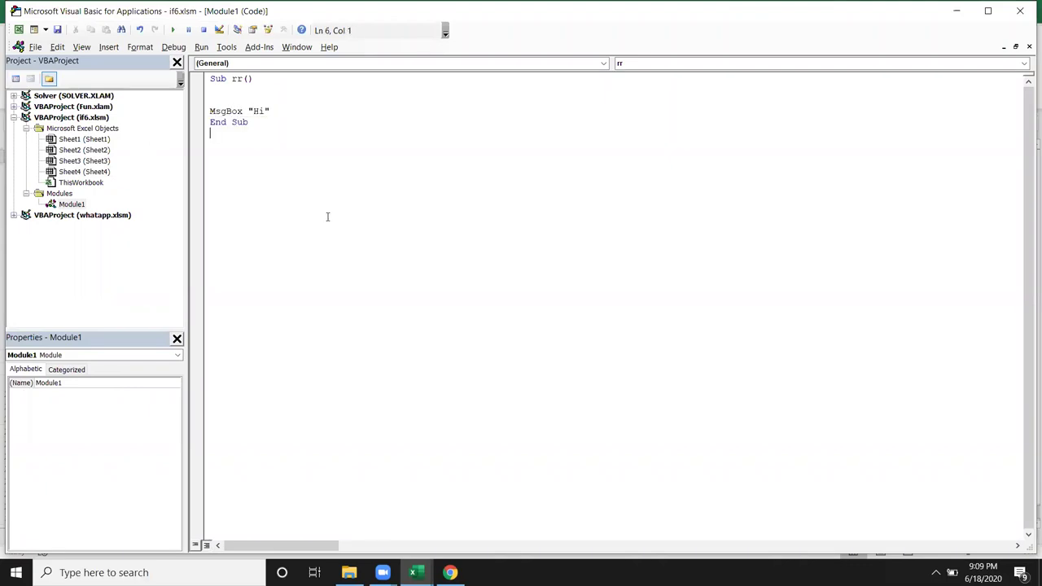
key("alt+F11")
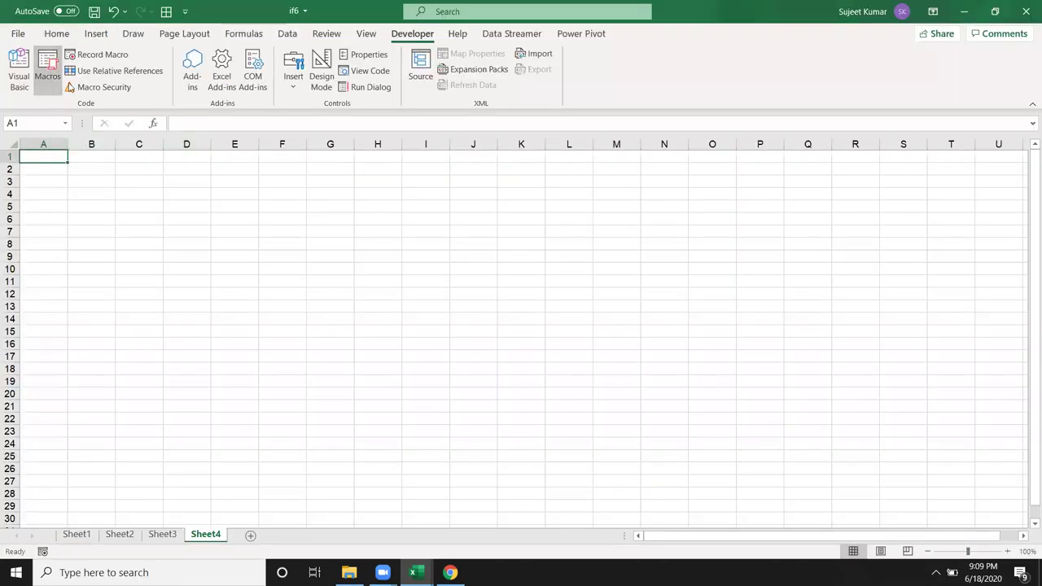
Step: Run the rr macro from the Macros list and dismiss its Hi message
left_click(49, 72)
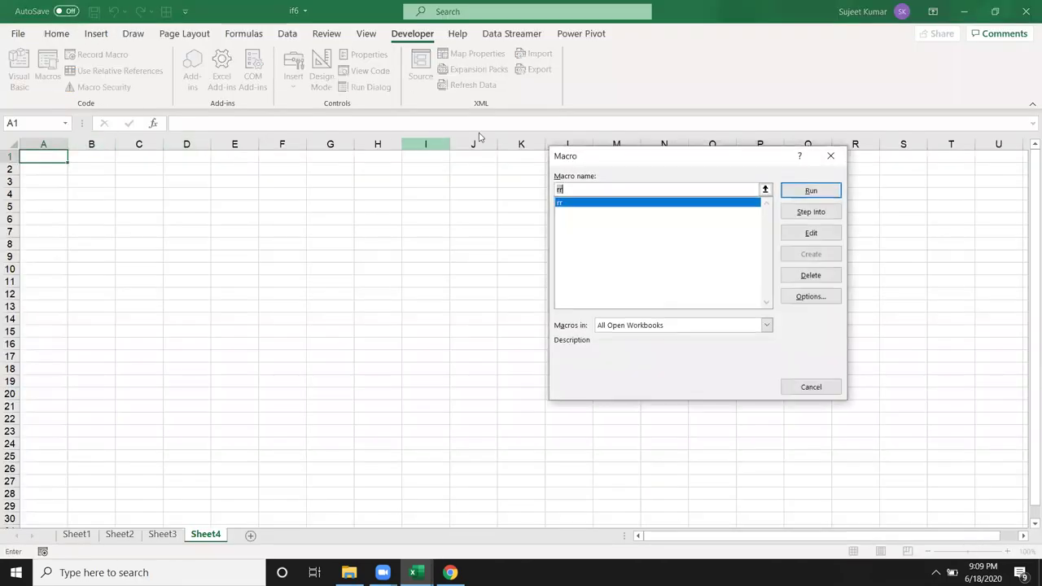
left_click(811, 191)
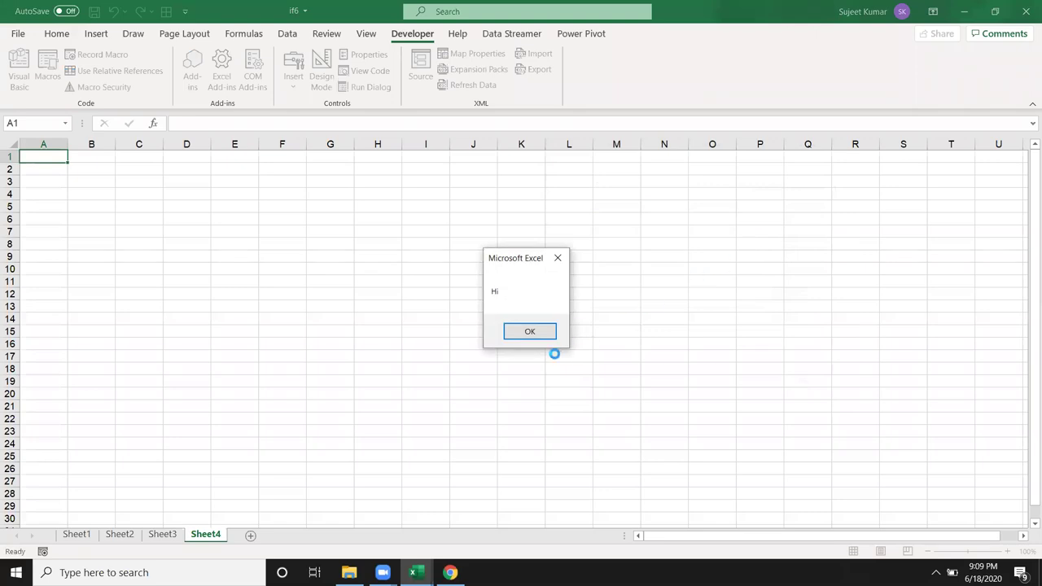
left_click(547, 338)
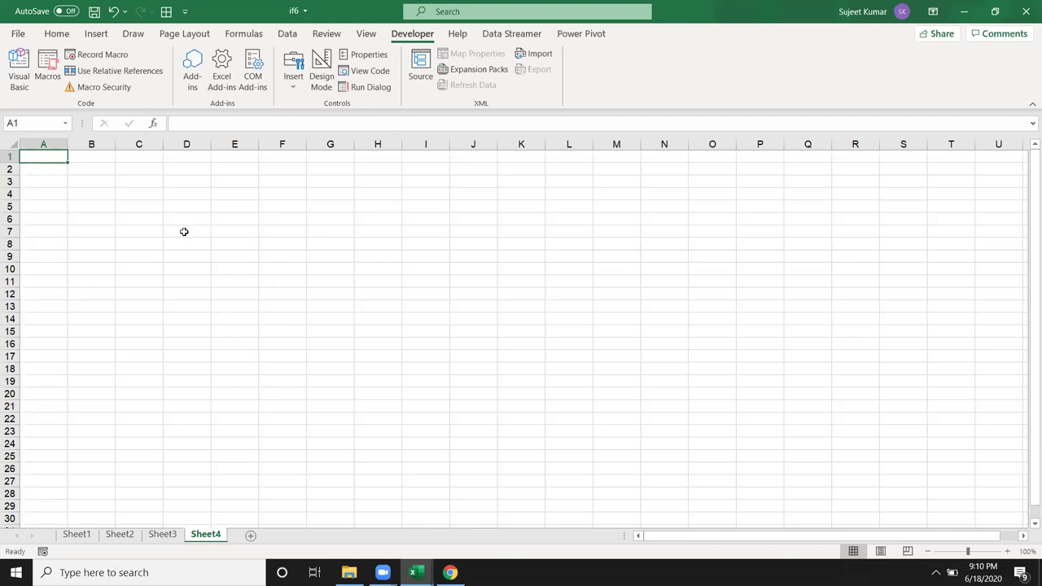
Step: Select cells D7, E7, F11, D8, D14, G14, G8, F8 and D9 to confirm nothing happens yet
left_click(186, 232)
left_click(238, 232)
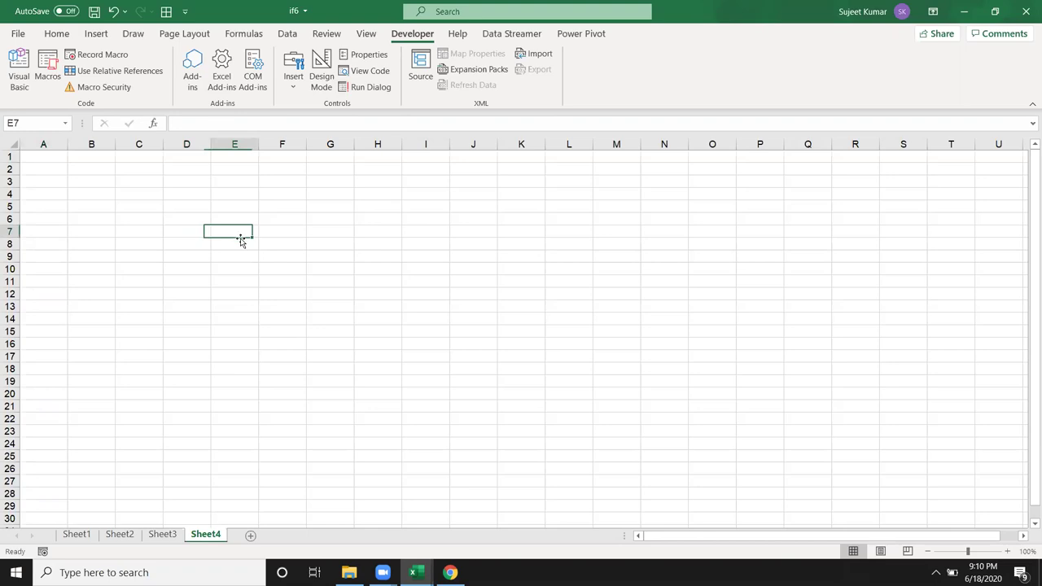
left_click(270, 281)
left_click(195, 247)
left_click(171, 320)
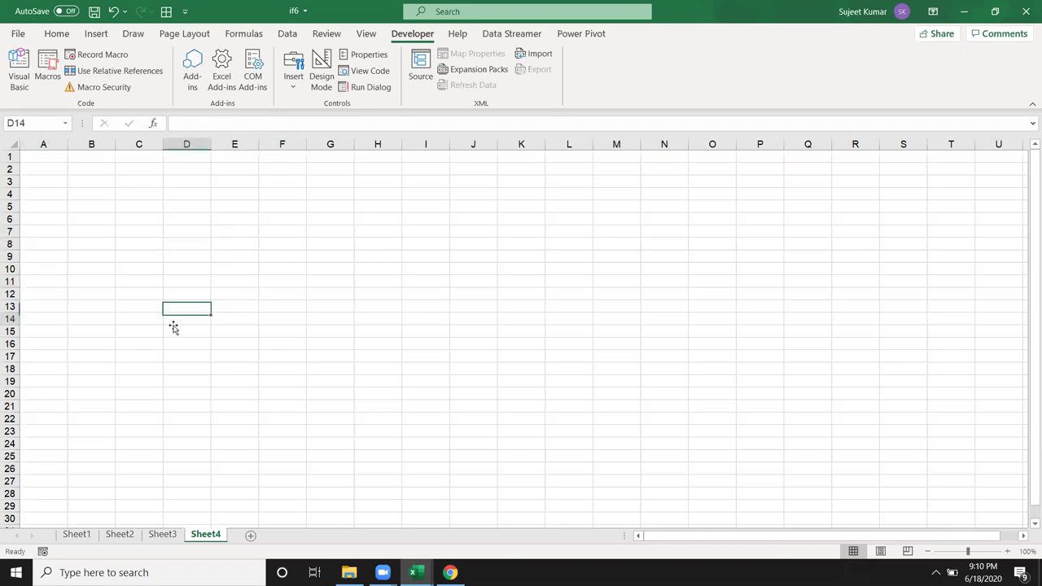
left_click(329, 316)
left_click(319, 246)
left_click(294, 244)
left_click(205, 257)
left_click(187, 230)
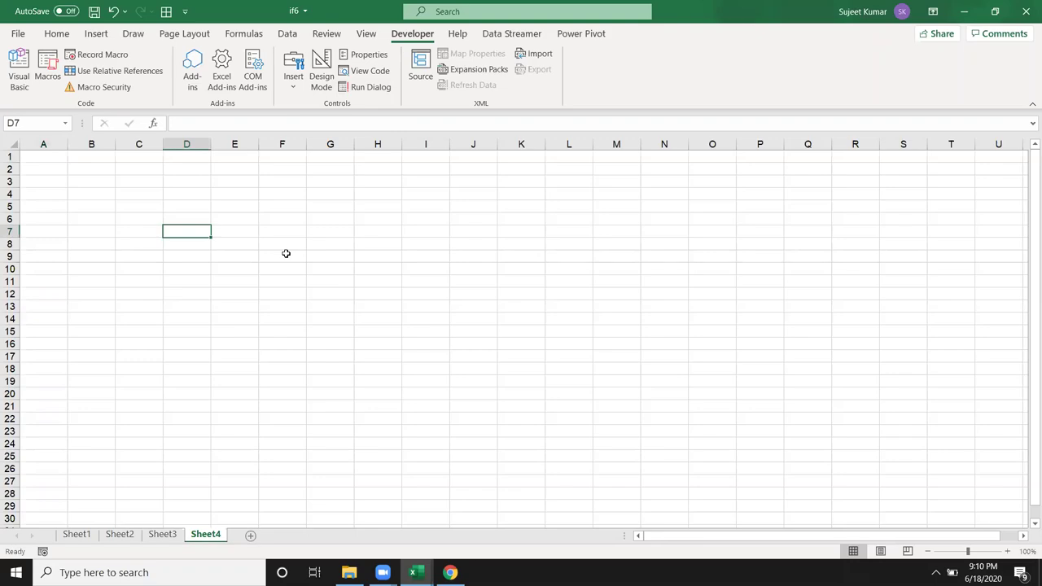
key("alt+F11")
key("alt+F11")
Step: Open Sheet4's code and create a Worksheet_SelectionChange event procedure
right_click(209, 542)
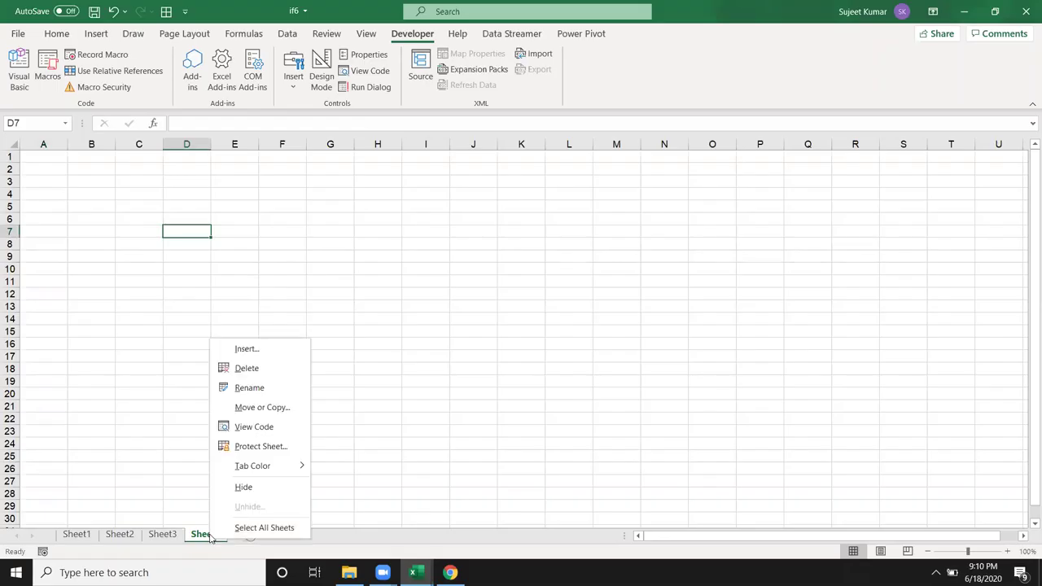
left_click(253, 426)
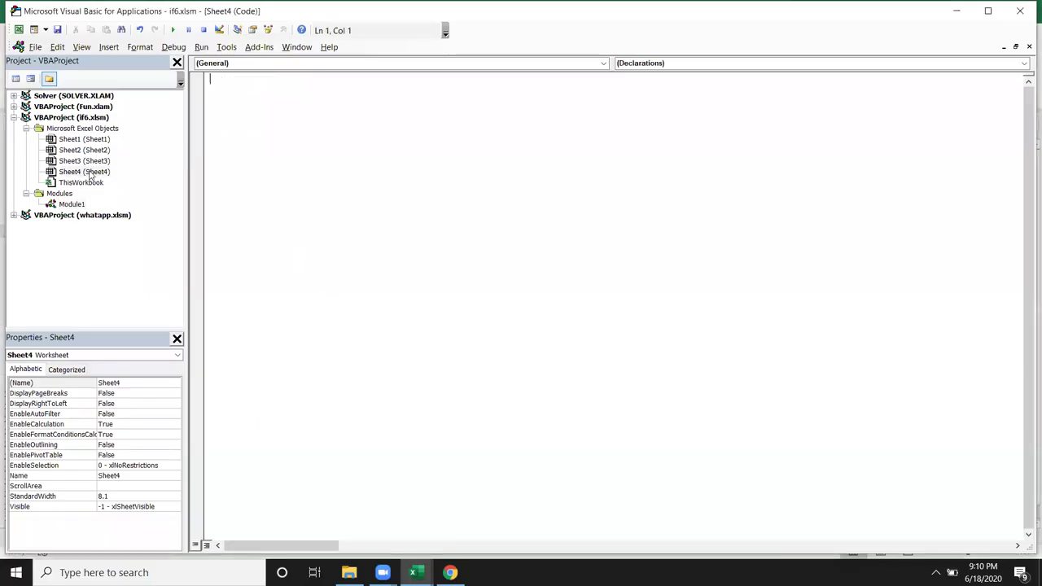
left_click(250, 65)
left_click(241, 85)
left_click(643, 65)
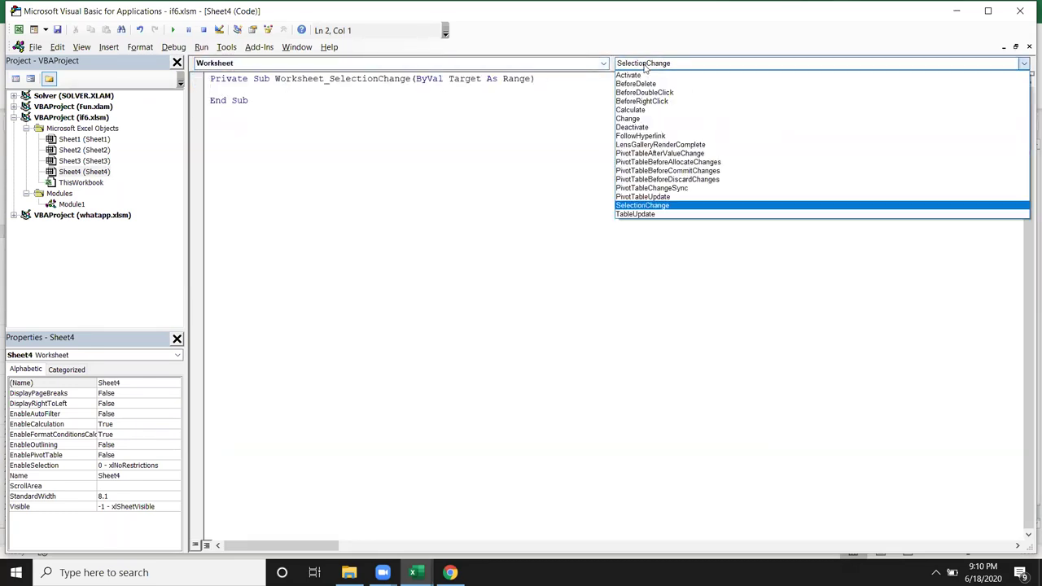
left_click(668, 206)
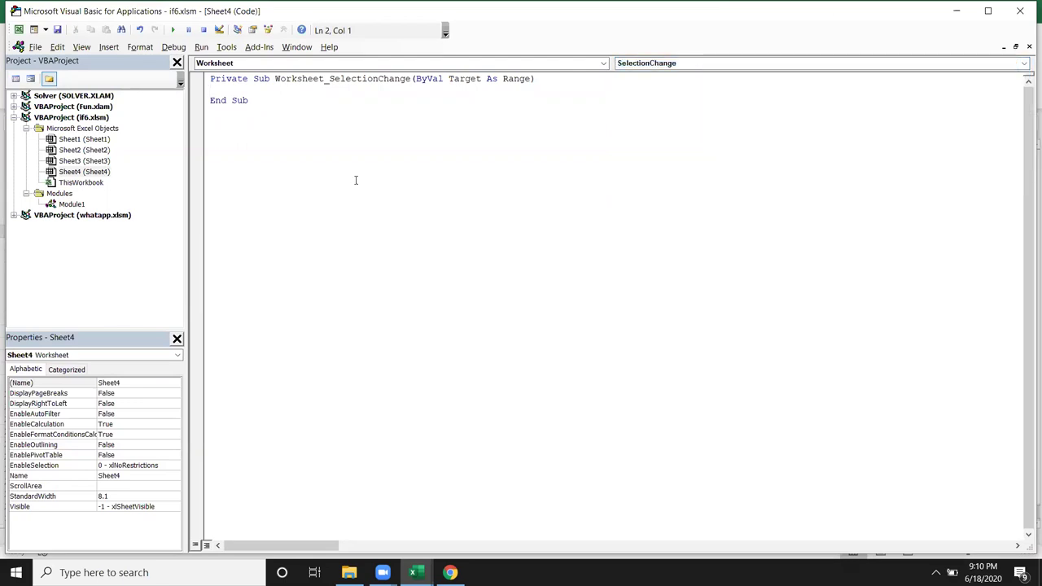
key("Return")
key("Return")
Step: Write ActiveCell.Interior.Color = vbRed inside the SelectionChange procedure
key("Up")
key("Up")
type("activecell")
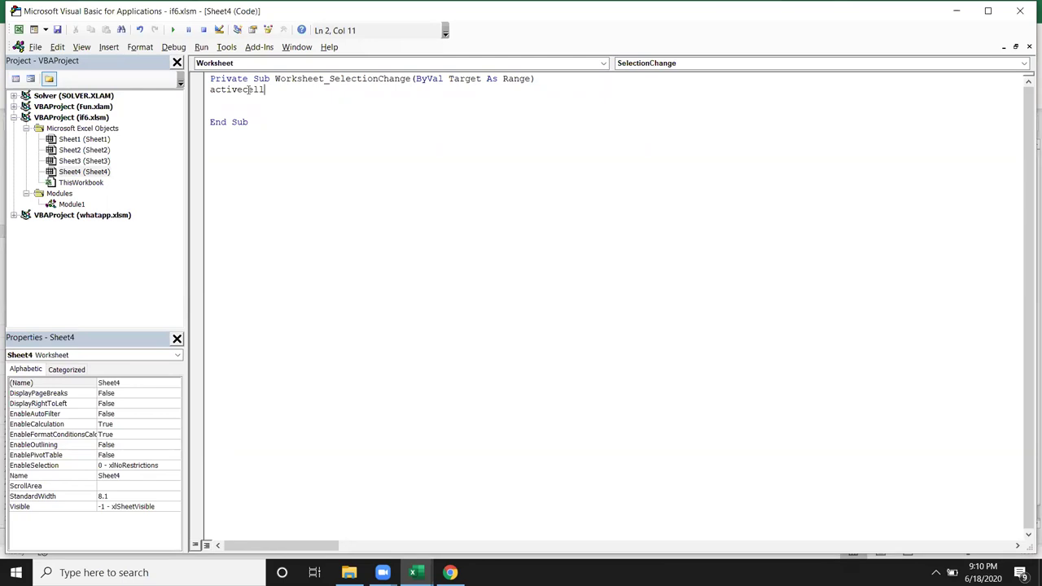
type(".in")
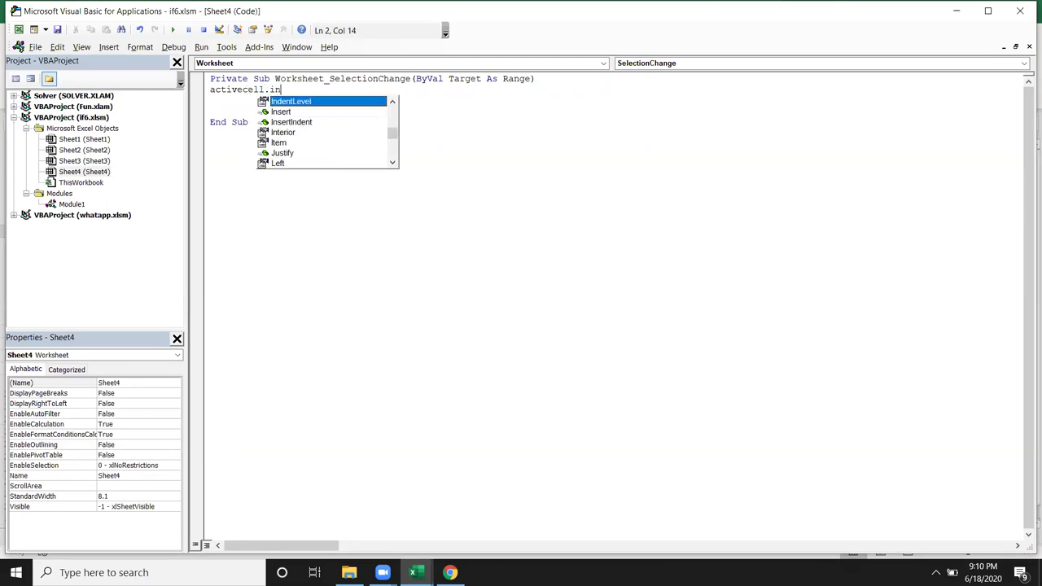
key("Down")
key("Down")
key("Down")
key("Tab")
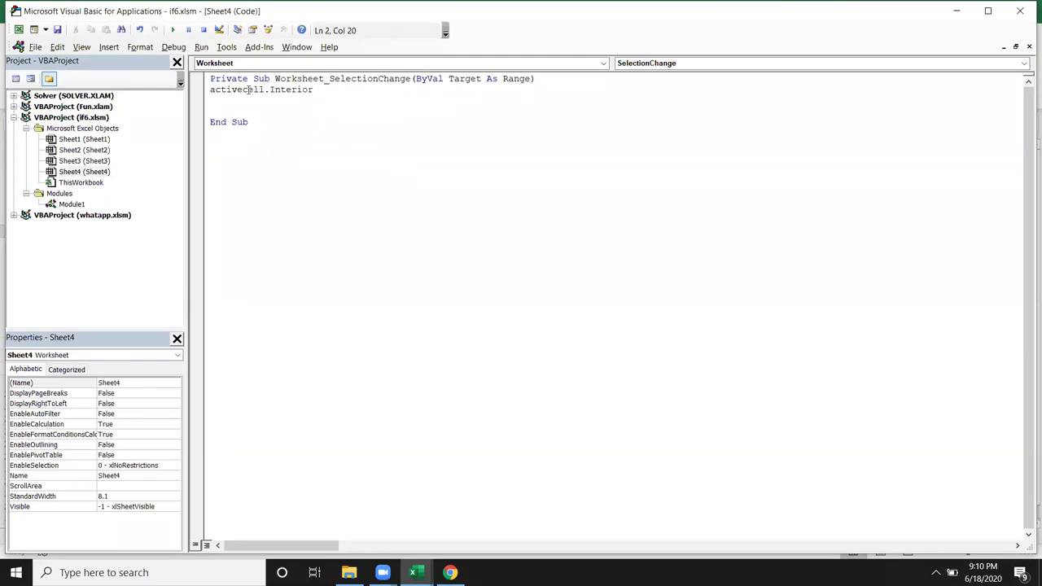
type(".co")
key("Tab")
type("=vbred")
Step: Back in Excel, turn G8, D12, G16, J8, G3, D6 and E11 red by selecting them
left_click(314, 114)
key("alt+F11")
left_click(337, 244)
left_click(165, 292)
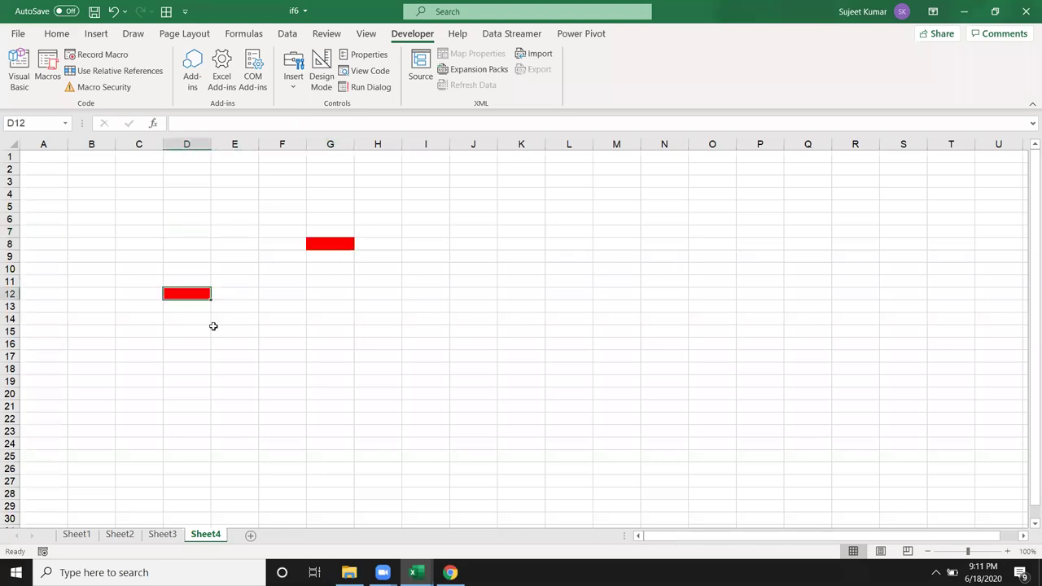
left_click(333, 345)
left_click(456, 239)
left_click(332, 182)
left_click(182, 218)
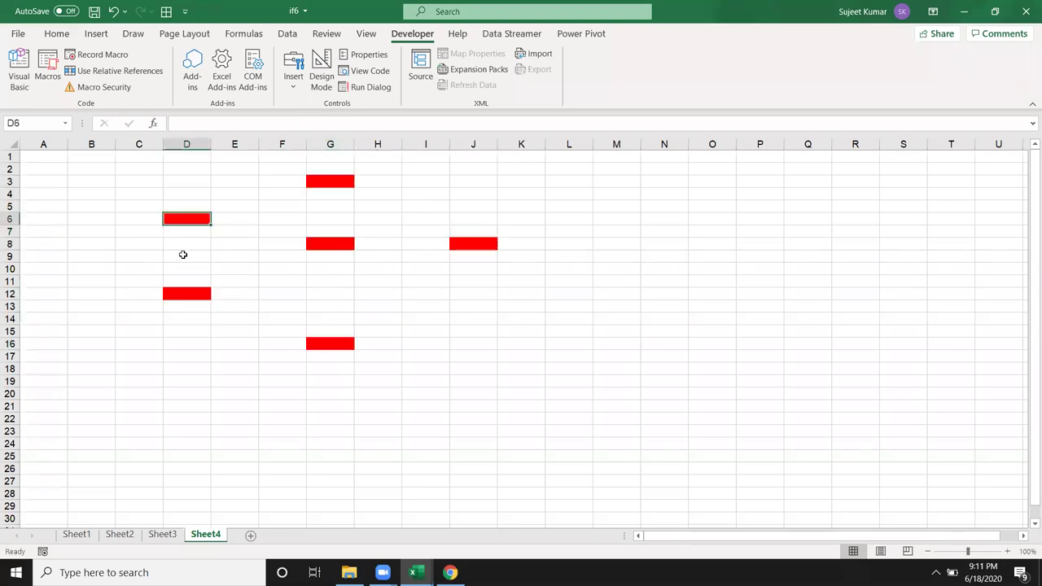
left_click(254, 280)
Step: Review the vbRed line in the editor, then turn L3 red in Excel
key("alt+F11")
left_click_drag(407, 91, 181, 91)
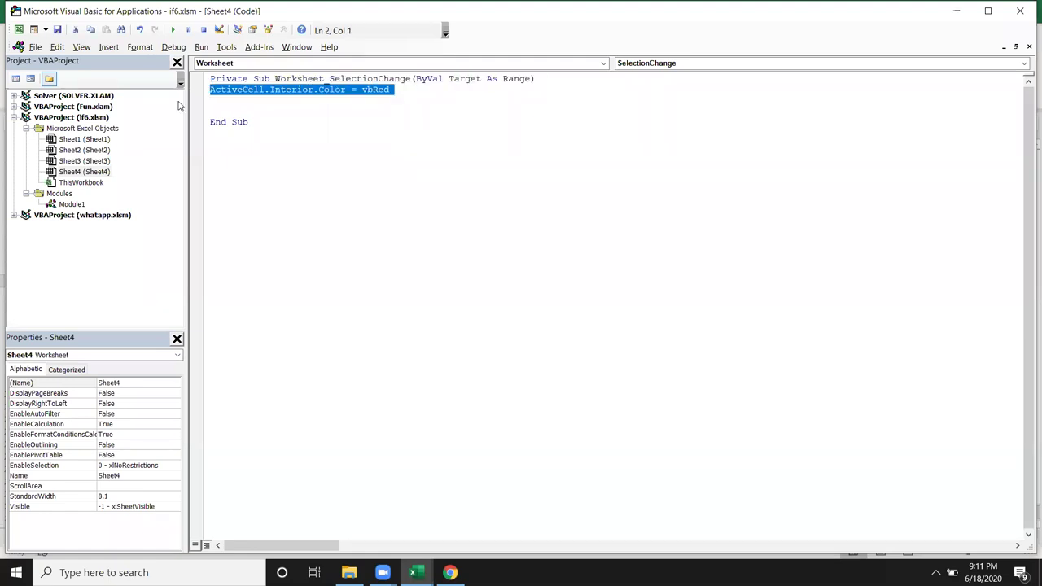
key("alt+F11")
left_click(586, 180)
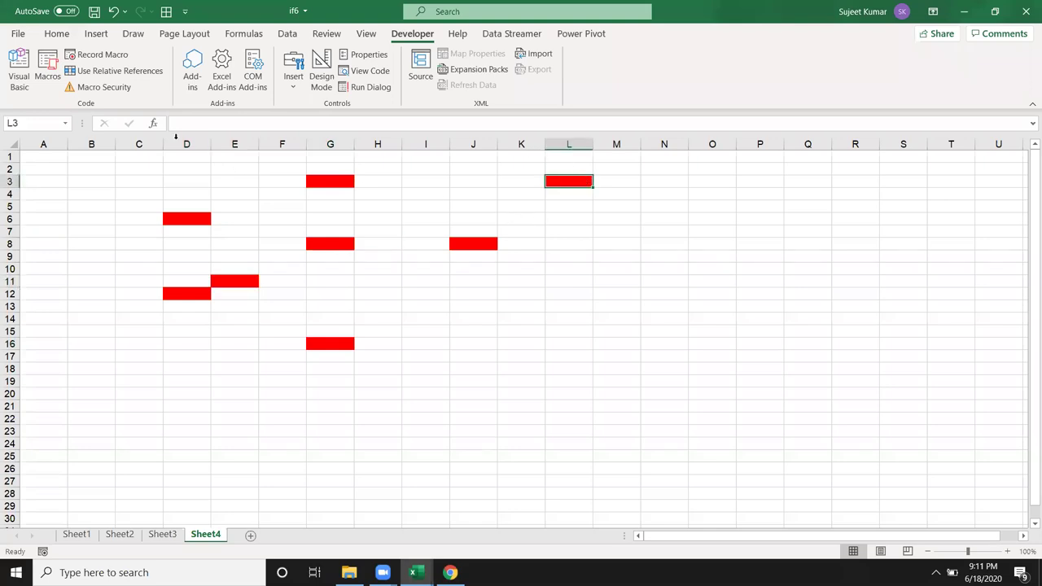
Step: Check the Macros list without running anything, then select B3, B9 and B18 to turn them red
left_click(47, 69)
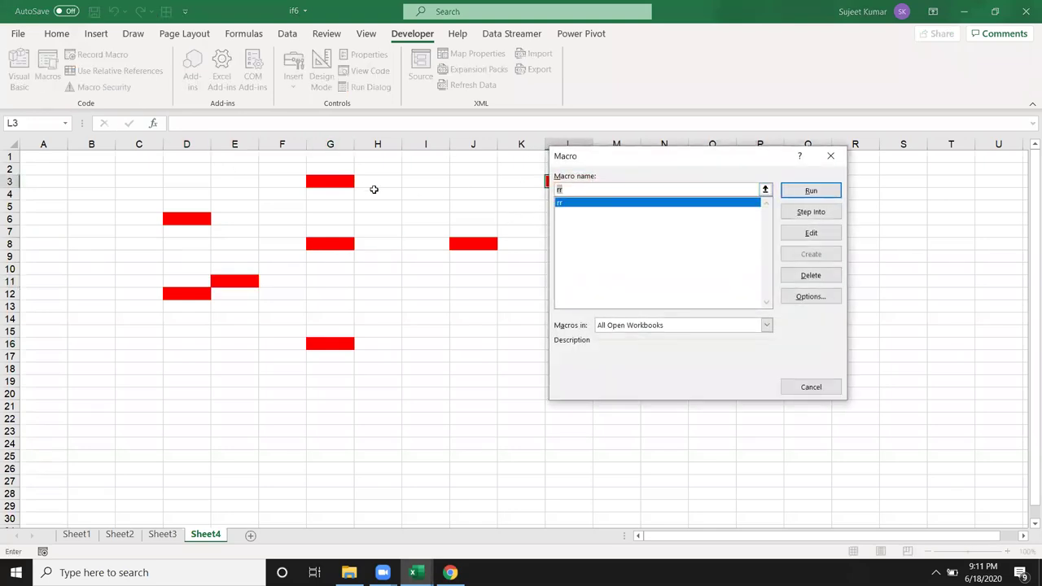
key("Return")
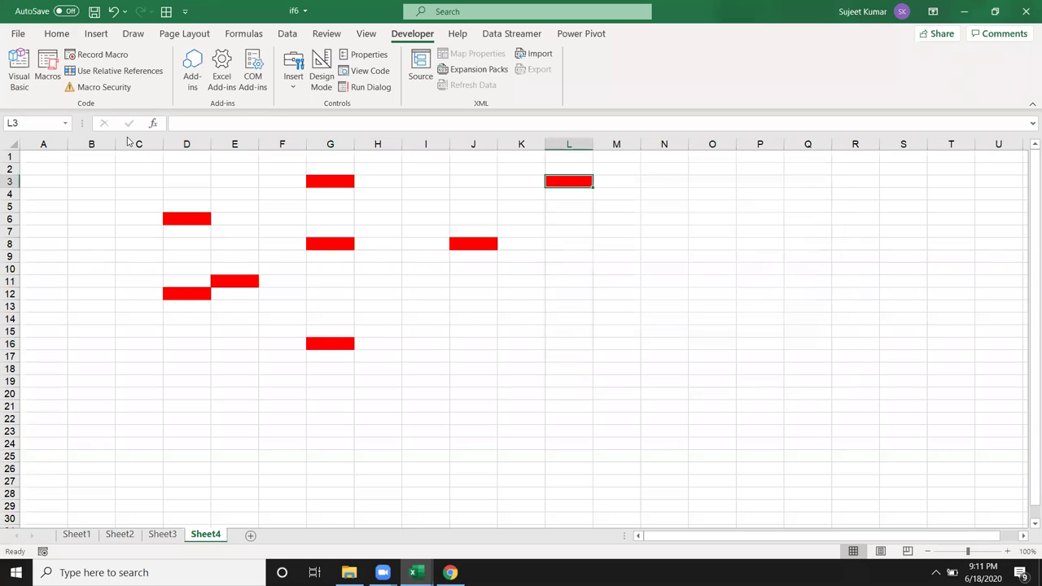
left_click(101, 179)
left_click(85, 257)
left_click(95, 368)
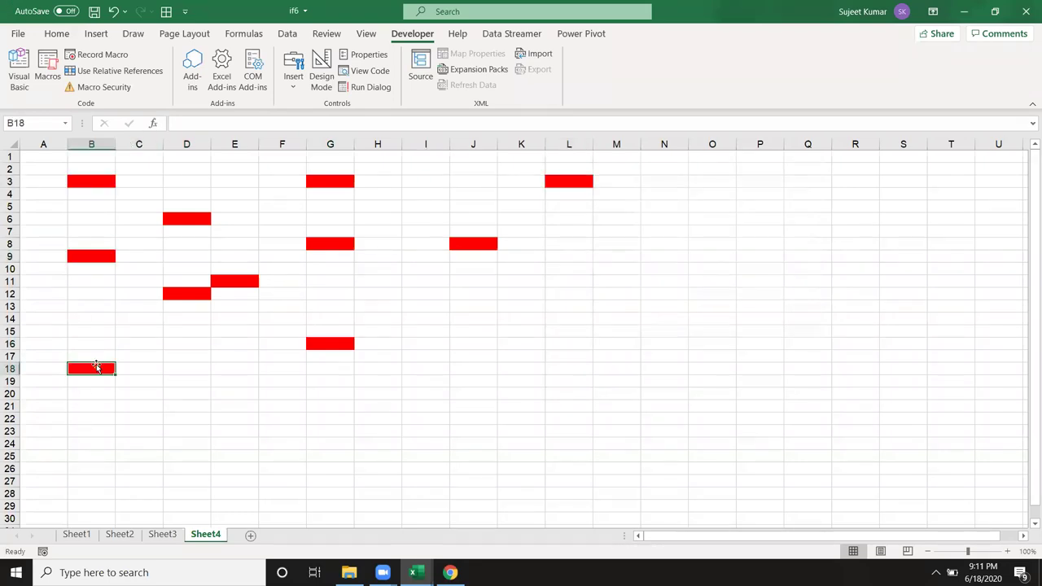
Step: Add a new Sheet5 and open its code module from the VBA Project Explorer
left_click(252, 535)
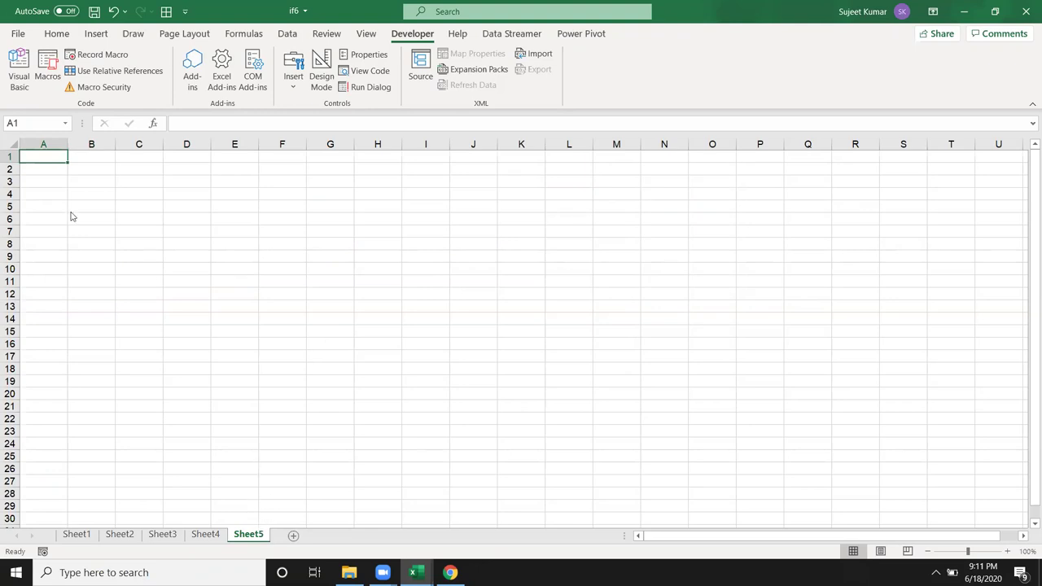
key("alt+F11")
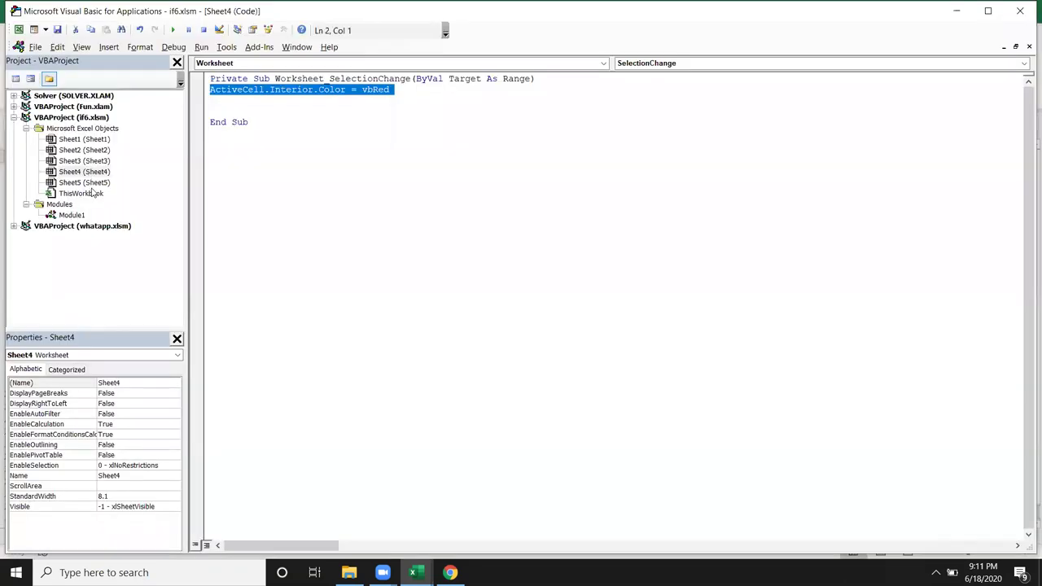
double_click(86, 182)
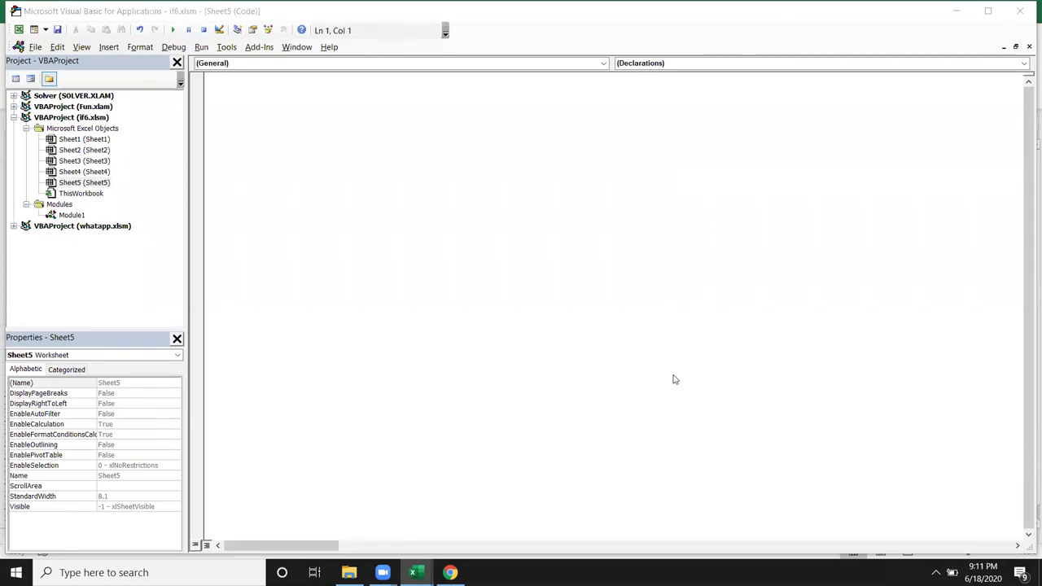
Step: Create Sheet5's SelectionChange procedure with Cells.Interior.Color = xlNone to clear all fills
left_click(330, 64)
key("Escape")
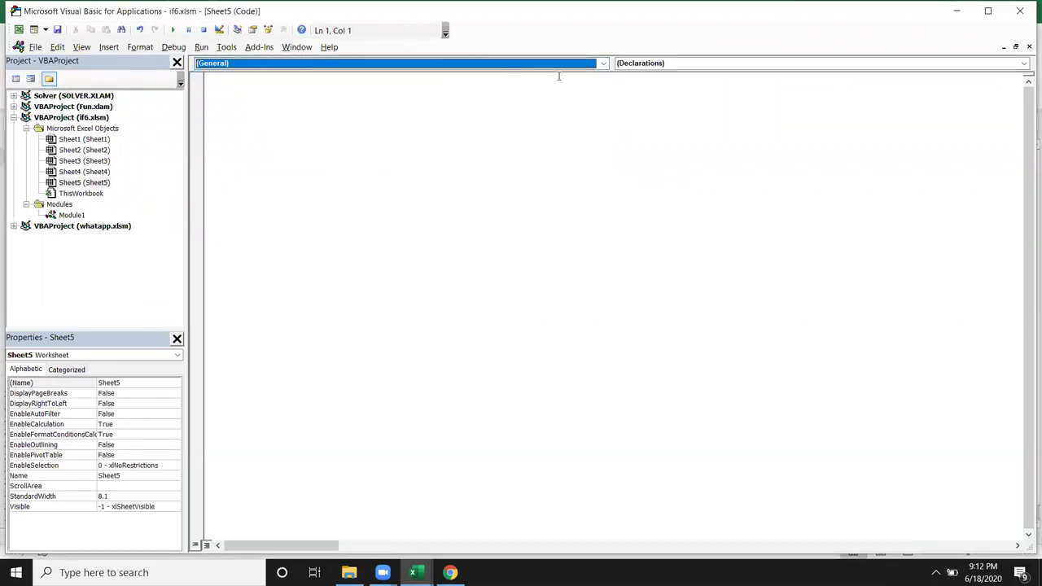
left_click(456, 64)
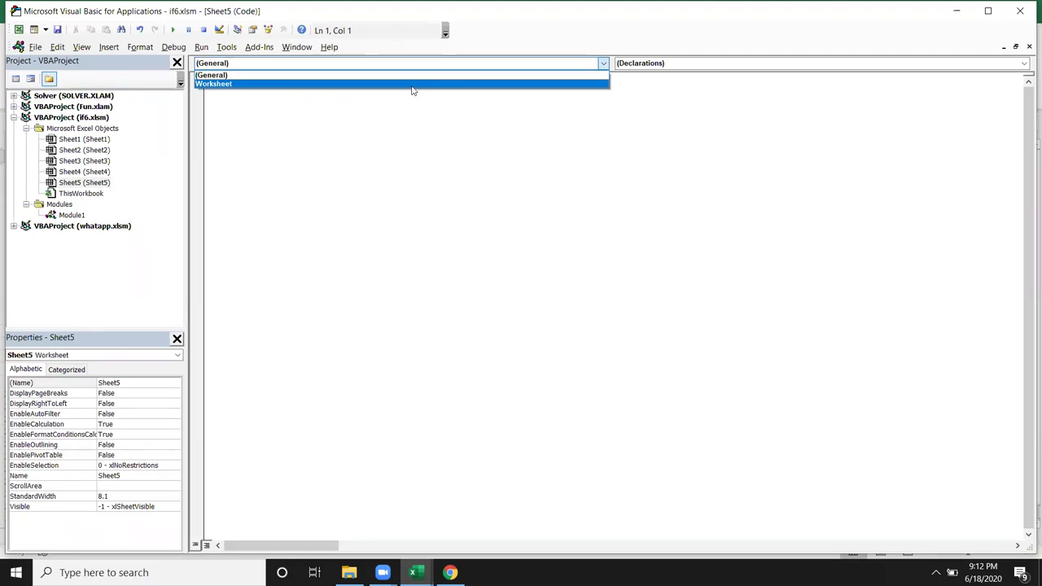
left_click(412, 85)
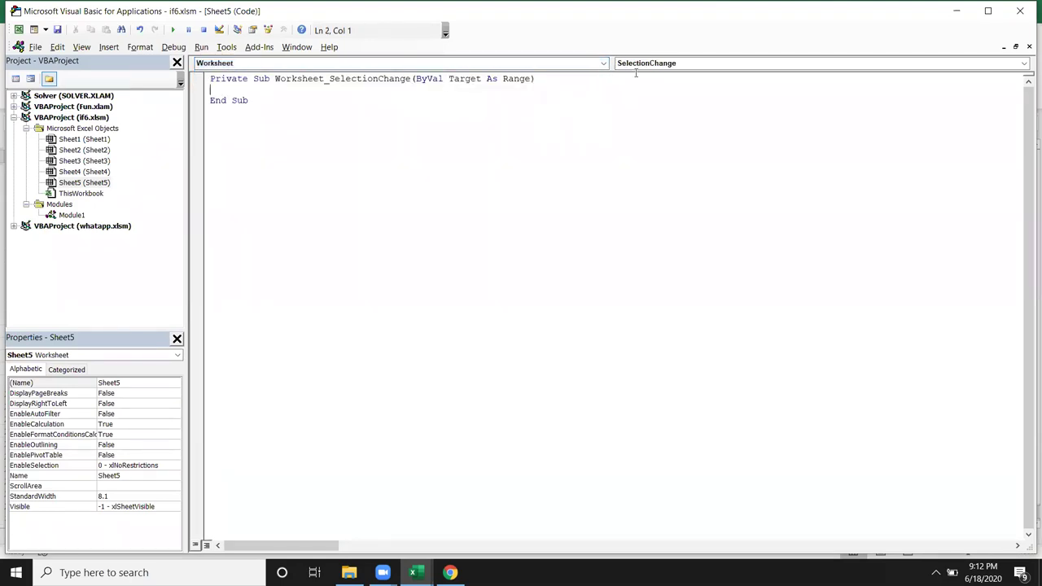
key("Return")
type("ells")
type(".")
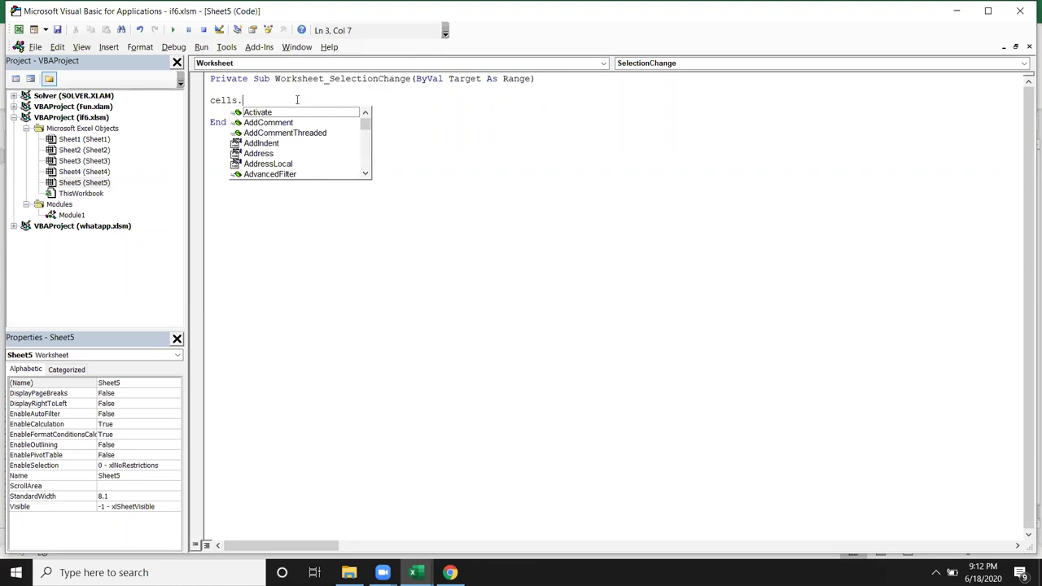
type("i")
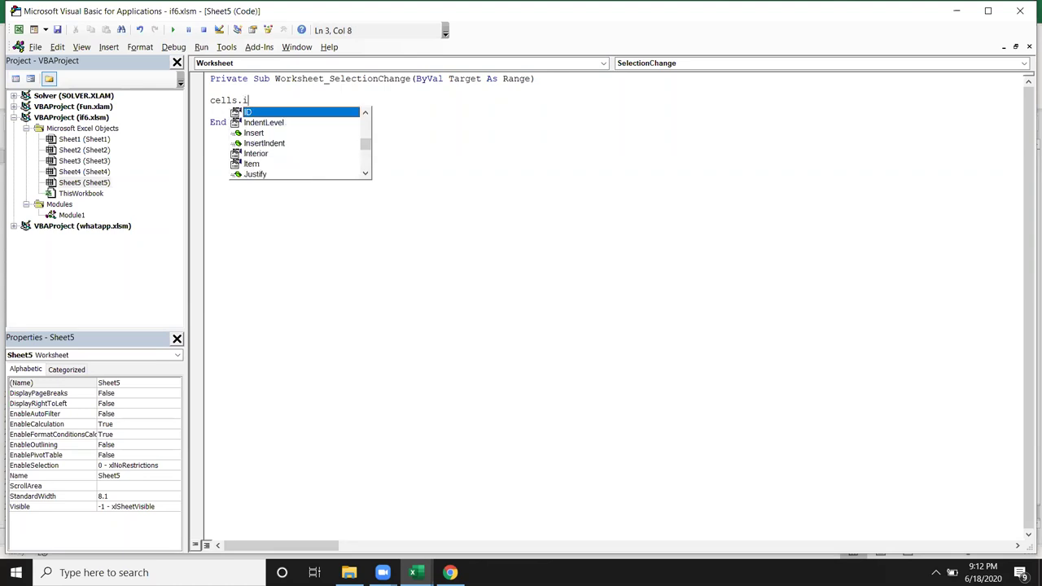
key("Down")
key("Down")
key("Down")
key("Down")
key("Tab")
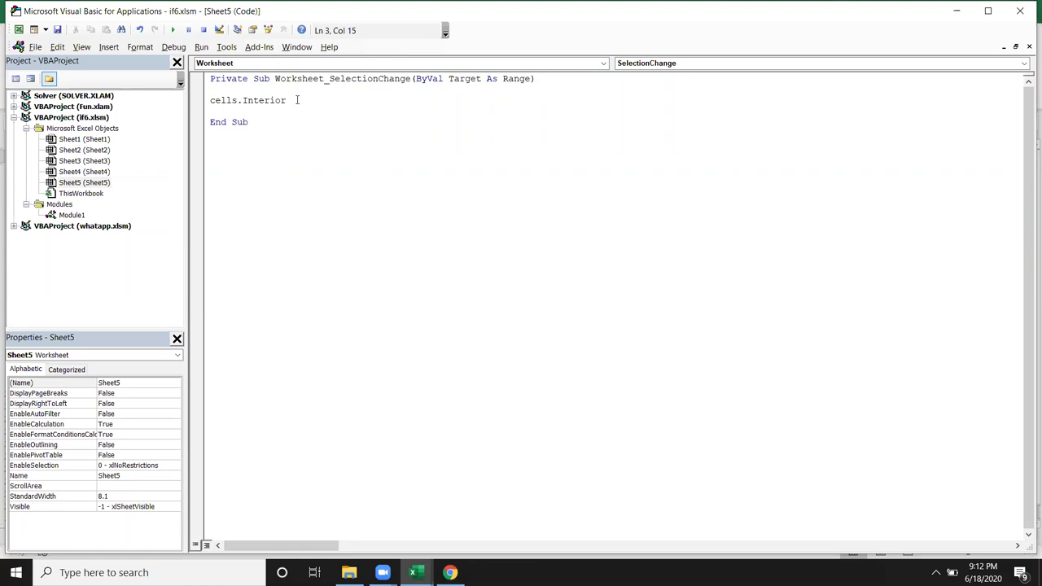
type(".co")
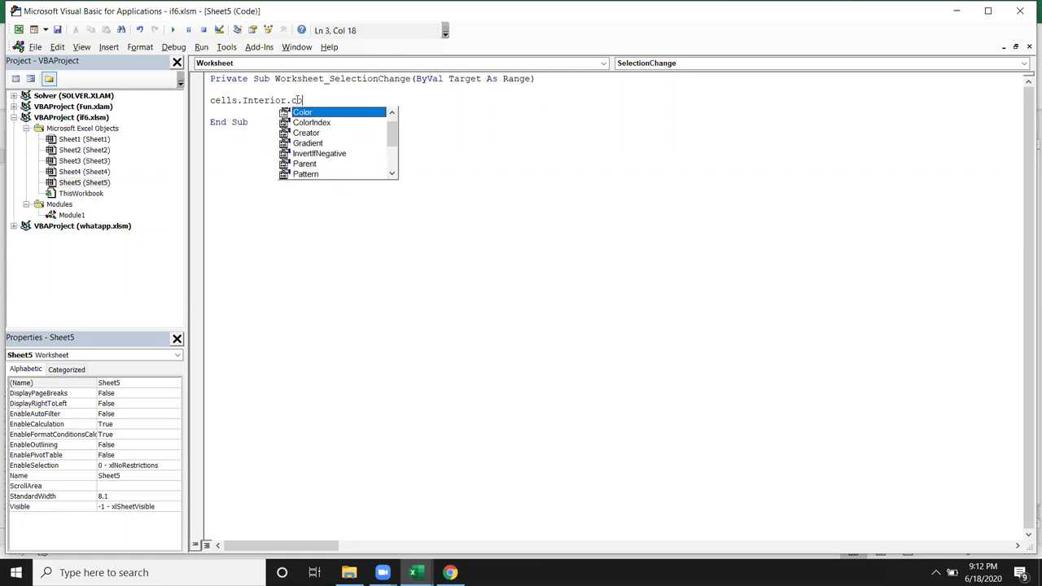
key("Tab")
type("=xlnone")
key("Return")
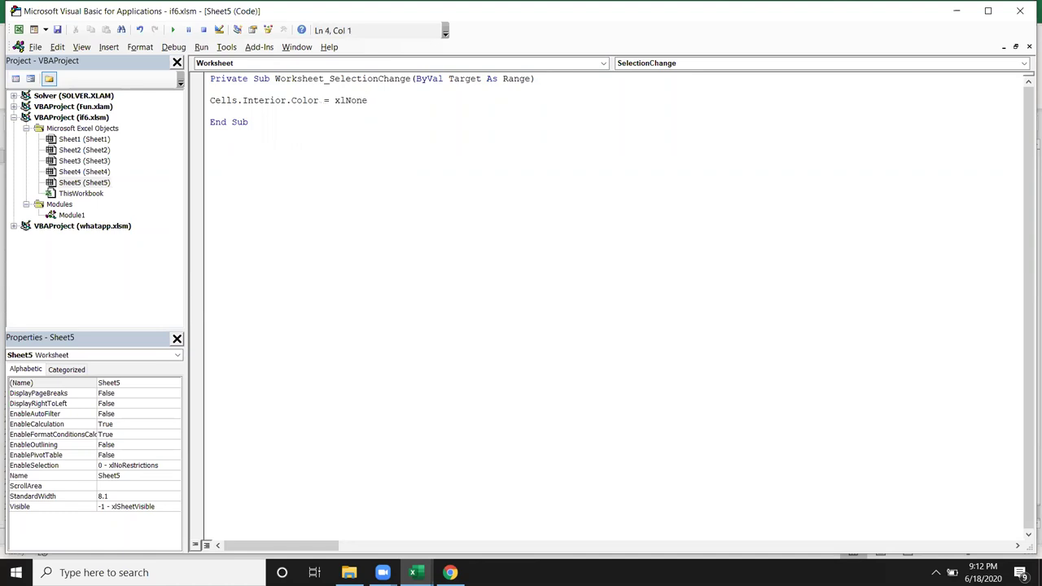
Step: Add the line ActiveCell.Interior.Color = vbRed below the clearing line
type("activecell")
type(".")
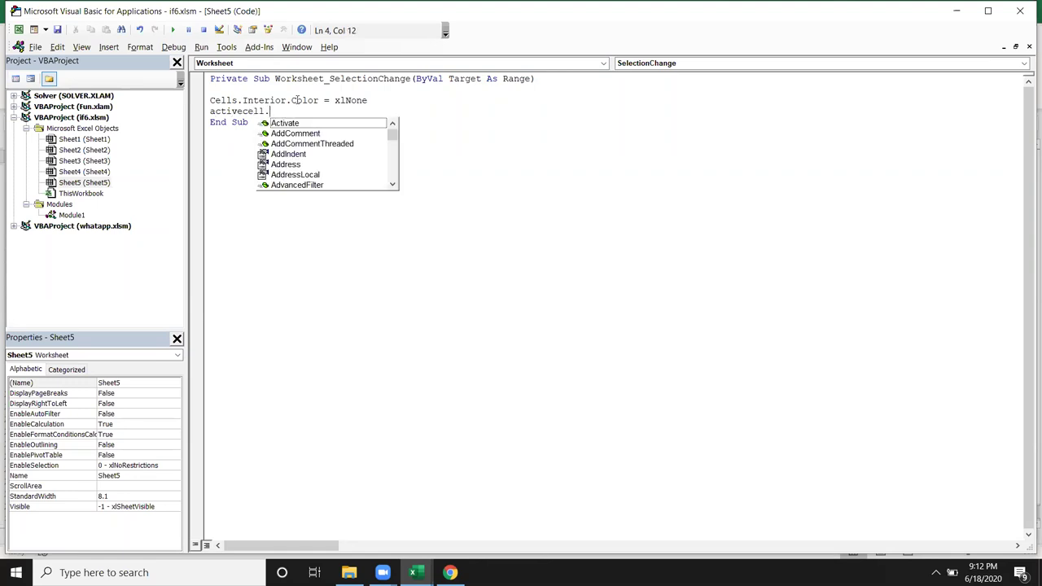
type("in")
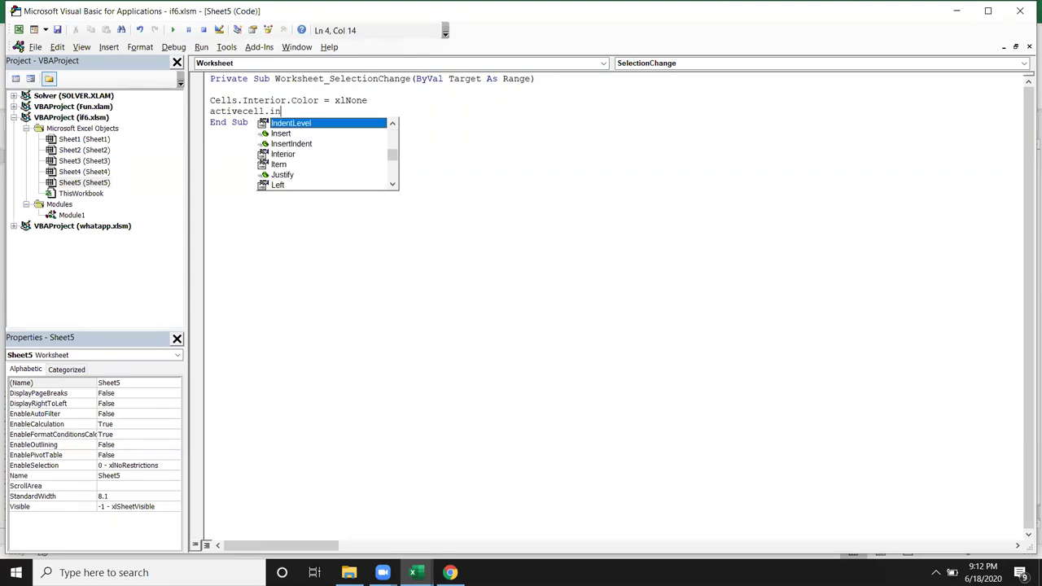
type("t")
key("Tab")
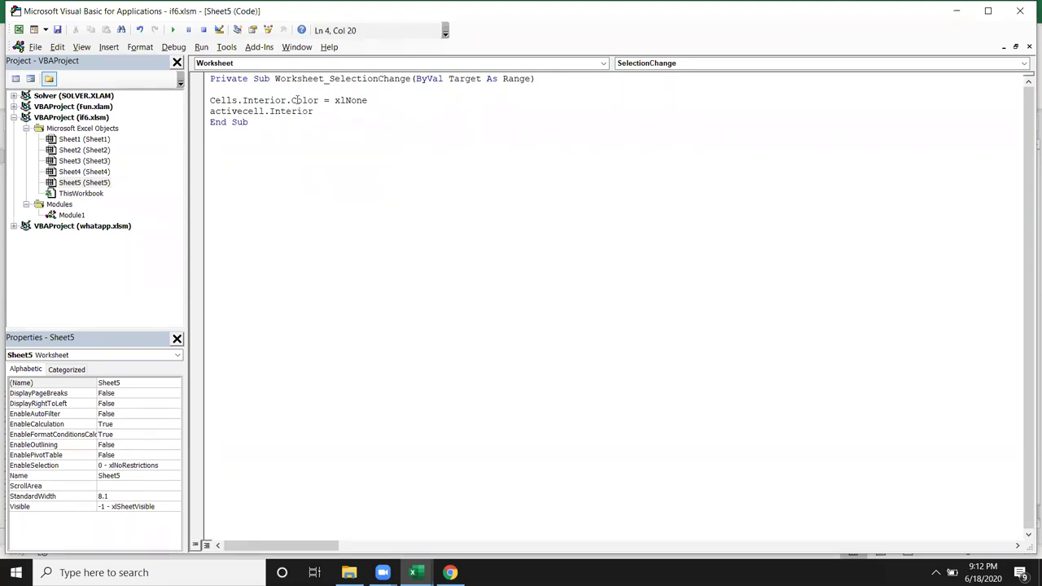
type(".co")
key("Tab")
type("= vbRed")
key("Down")
Step: In Excel, select F6, F11, H12, M12, H17, B7:C11 and H11 to see only the latest cell red
key("alt+Tab")
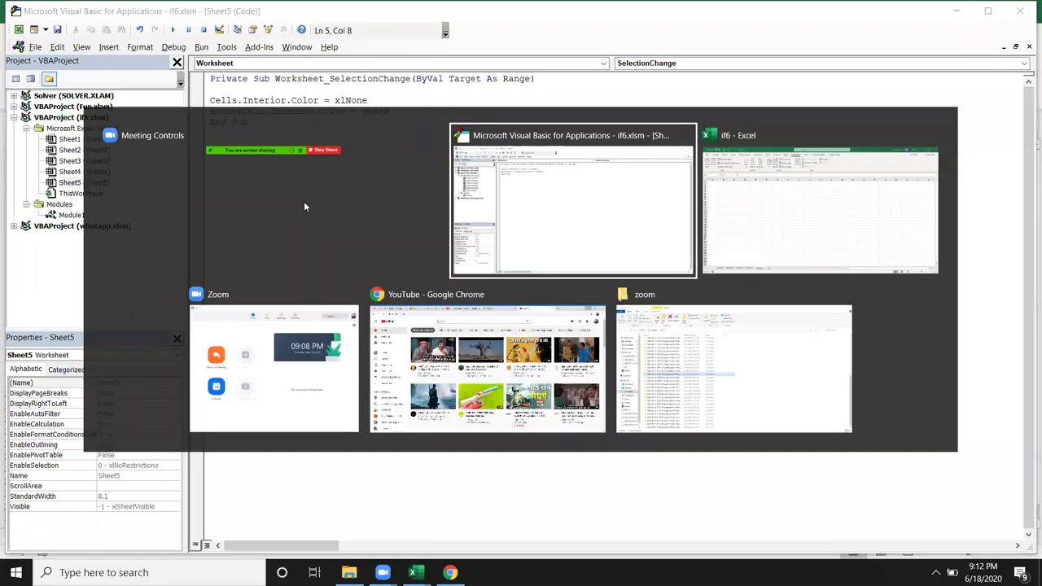
key("alt+Tab")
left_click(302, 217)
left_click(291, 281)
left_click(379, 295)
left_click(609, 292)
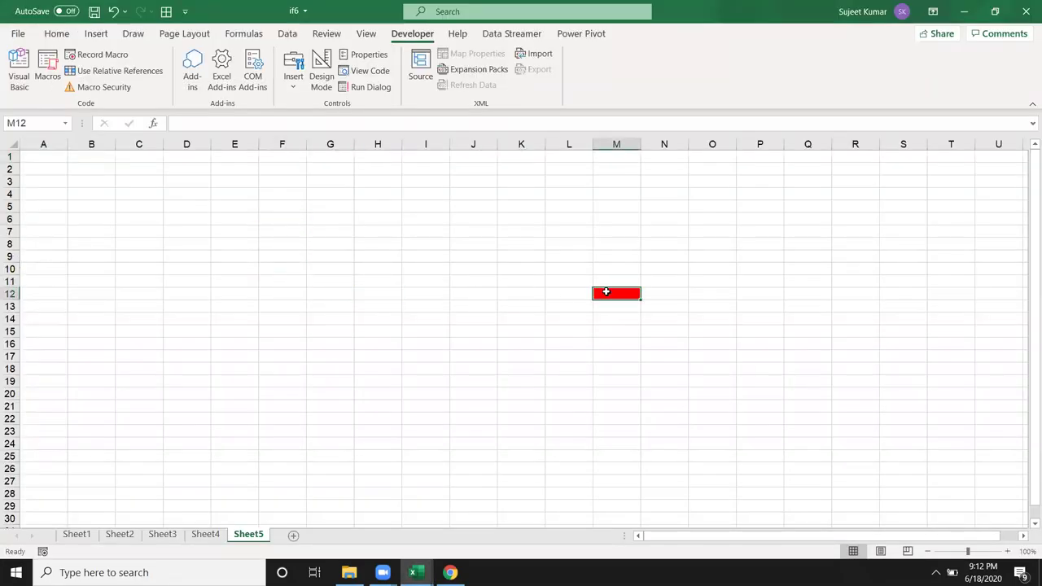
left_click(356, 360)
left_click_drag(98, 232, 154, 281)
left_click(356, 282)
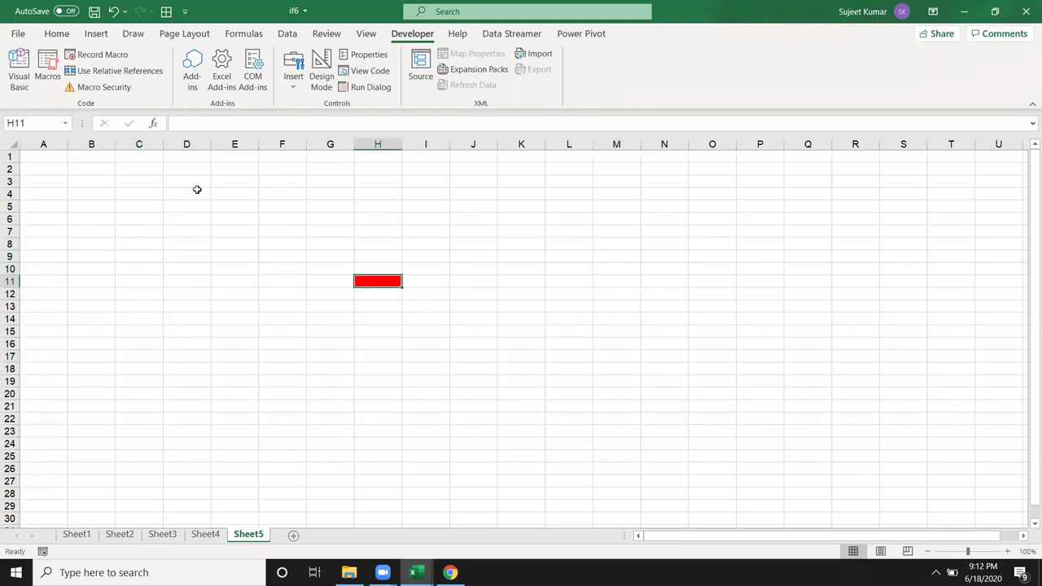
Step: Fill D4:K21 yellow, then select M10, E5, E13 and J19 to watch the fills cleared
left_click_drag(197, 189, 498, 407)
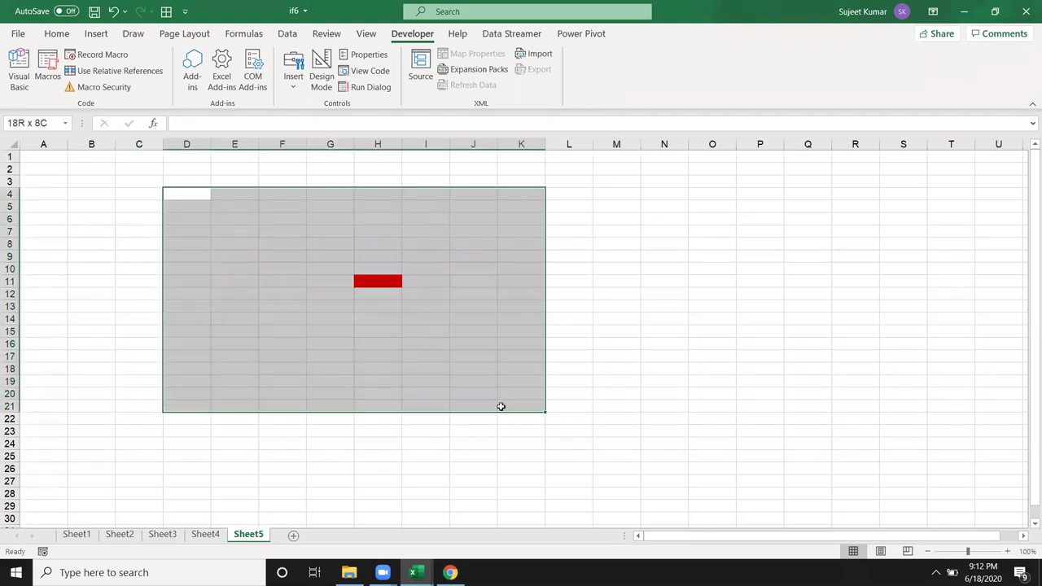
left_click(57, 33)
left_click(169, 81)
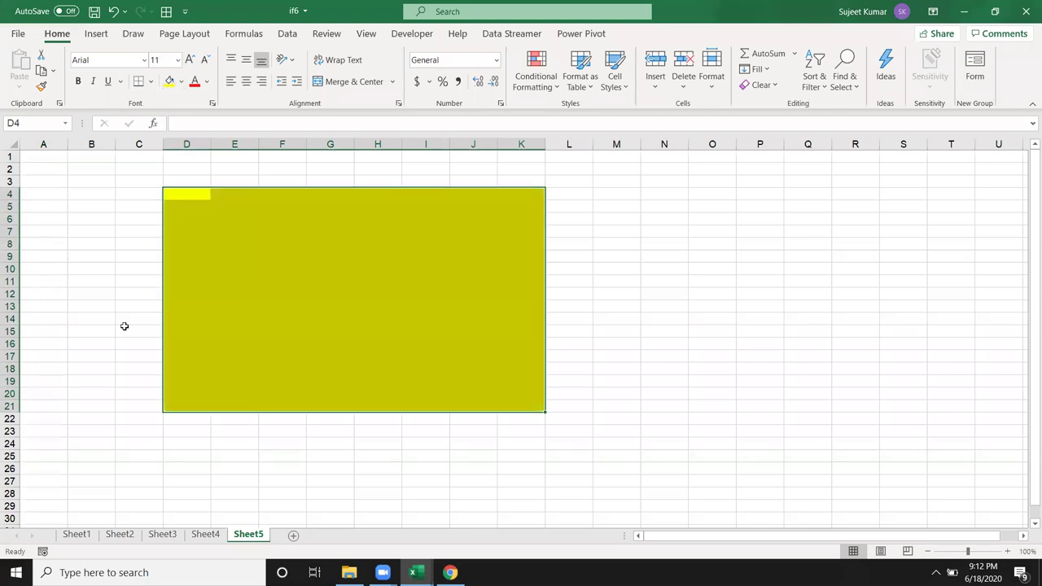
left_click(633, 268)
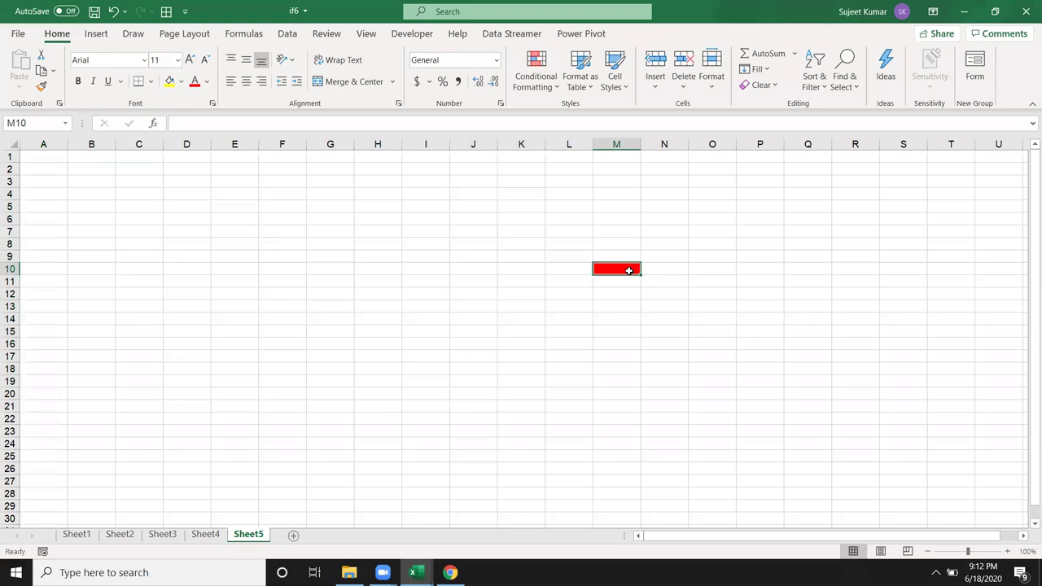
left_click(254, 208)
left_click(244, 306)
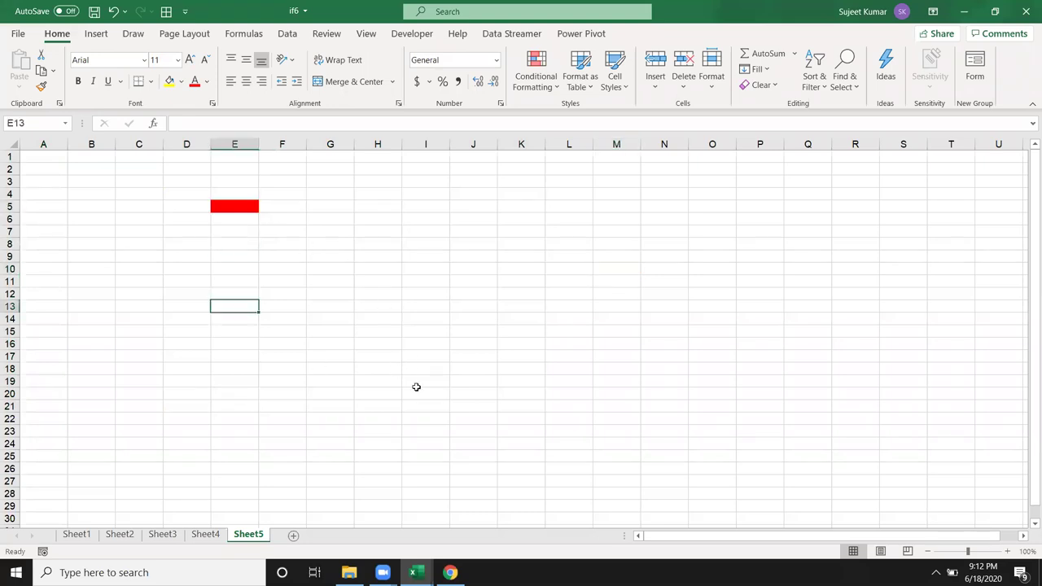
left_click(472, 382)
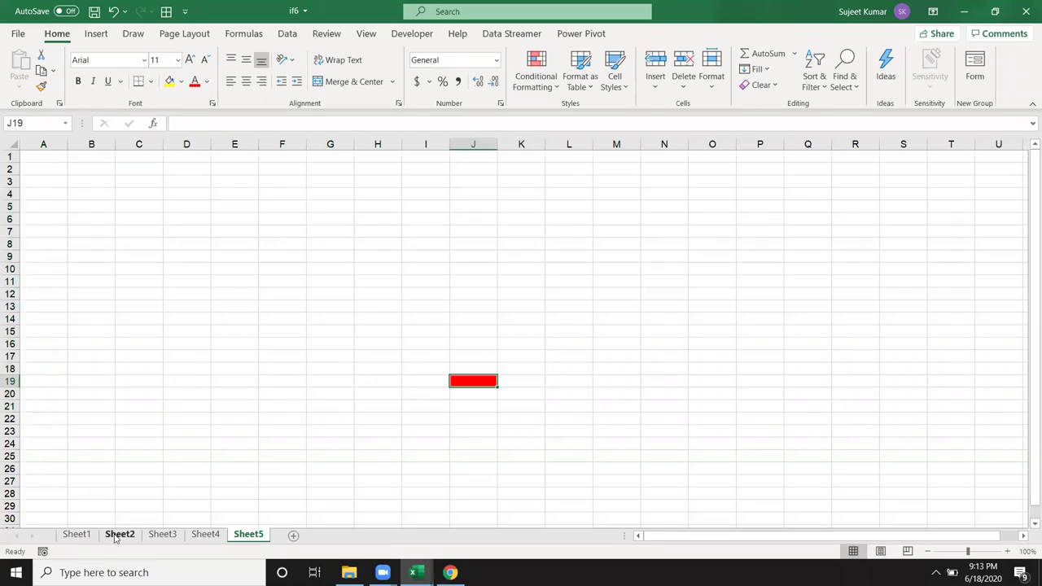
Step: Switch to Sheet1 and back to Sheet5, then return to the VBA editor
left_click(80, 538)
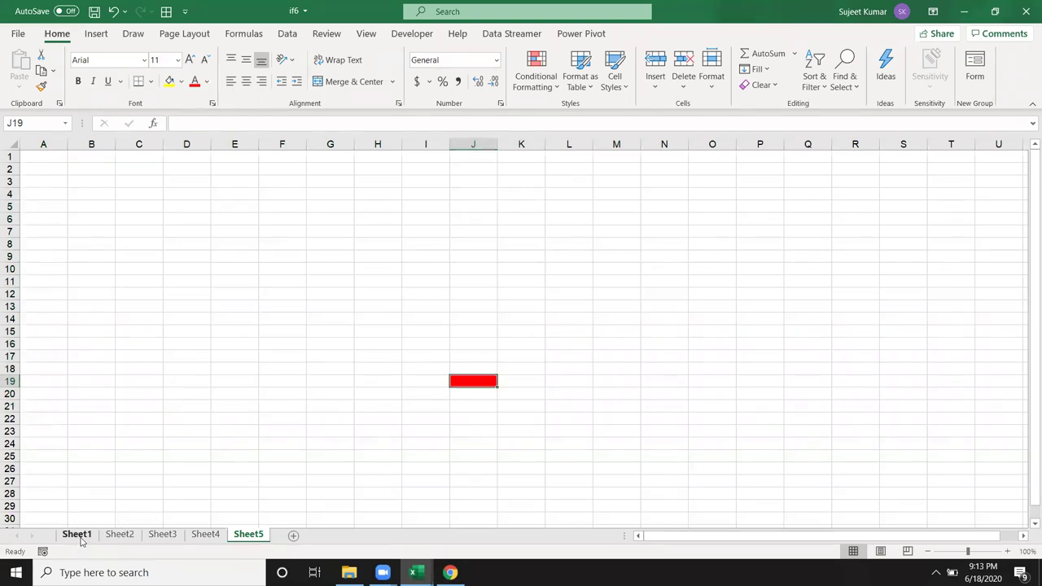
left_click(248, 536)
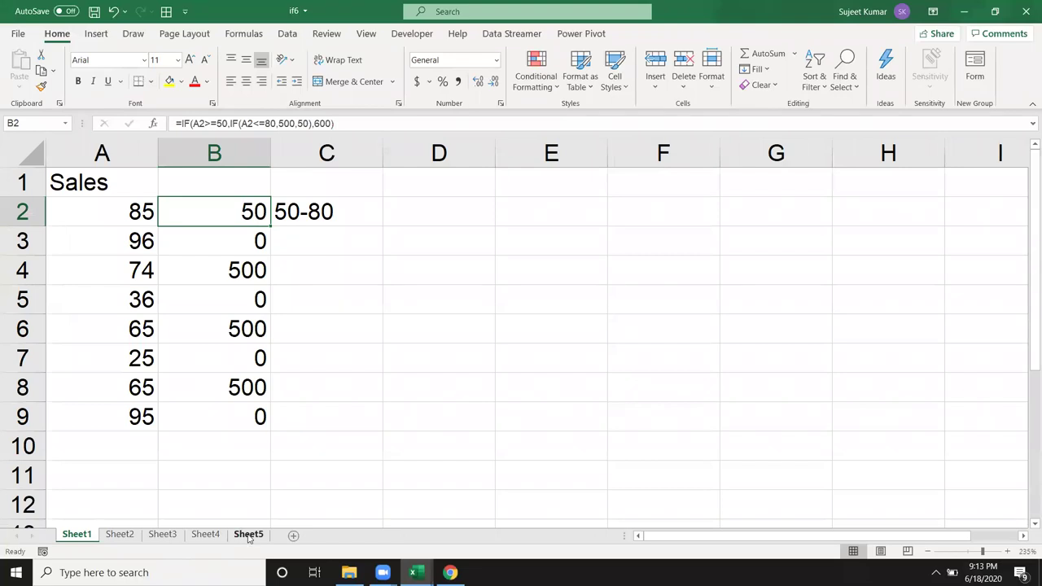
key("alt+Tab")
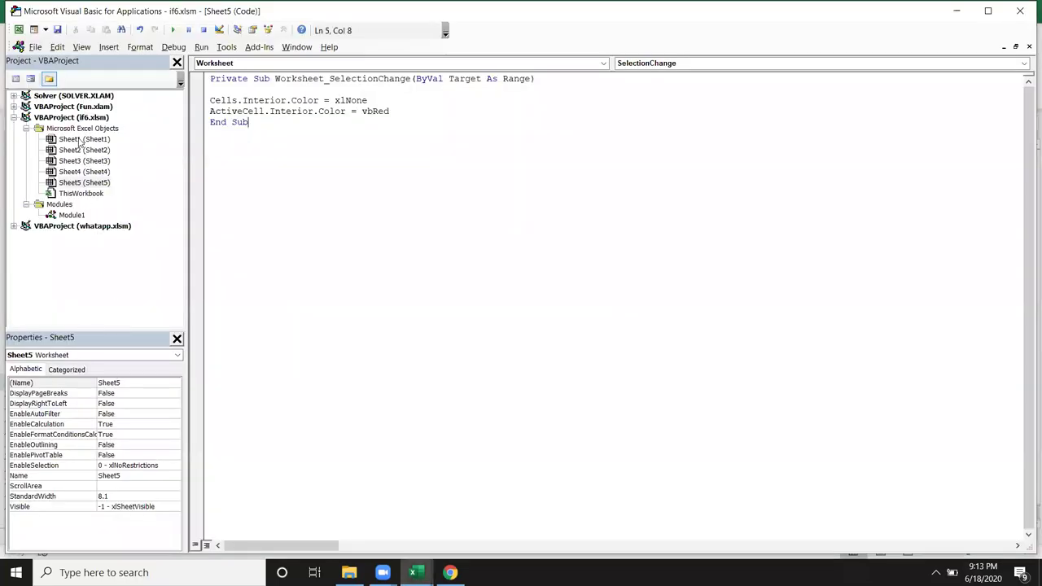
Step: Open Sheet1's code module and add an empty Worksheet_Activate procedure
double_click(82, 139)
left_click(216, 63)
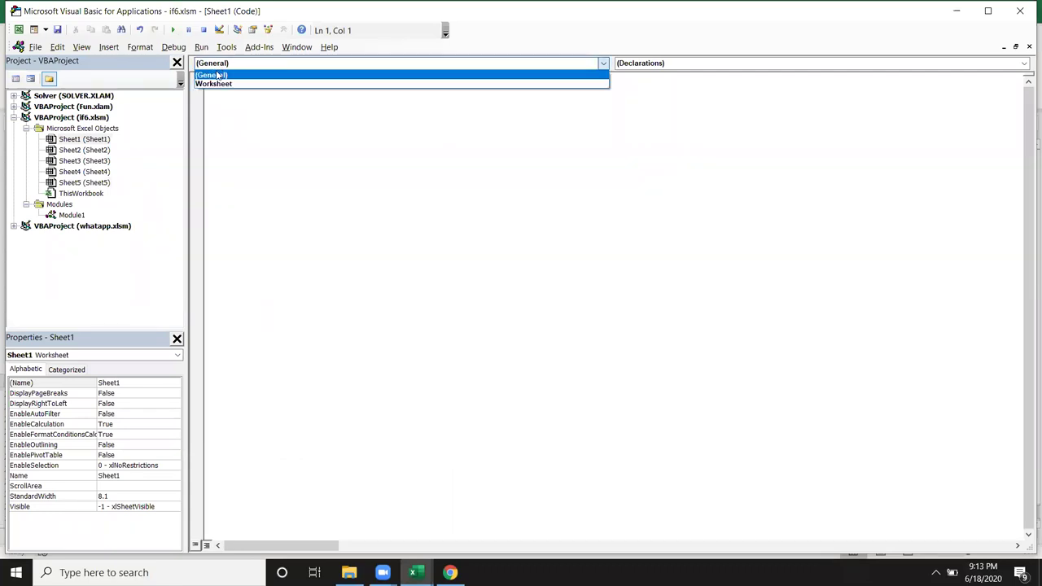
left_click(216, 84)
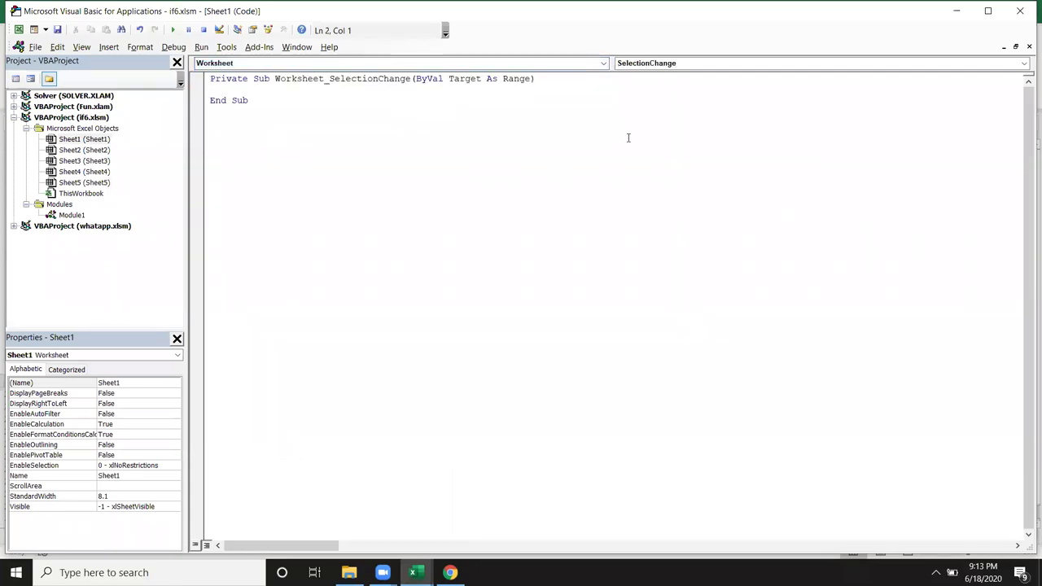
left_click(644, 65)
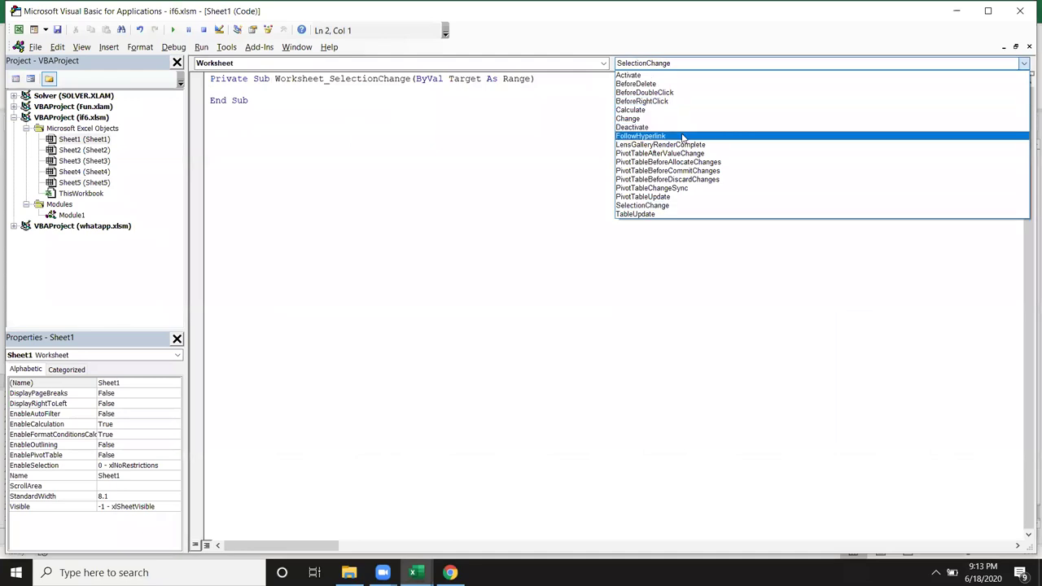
left_click(643, 76)
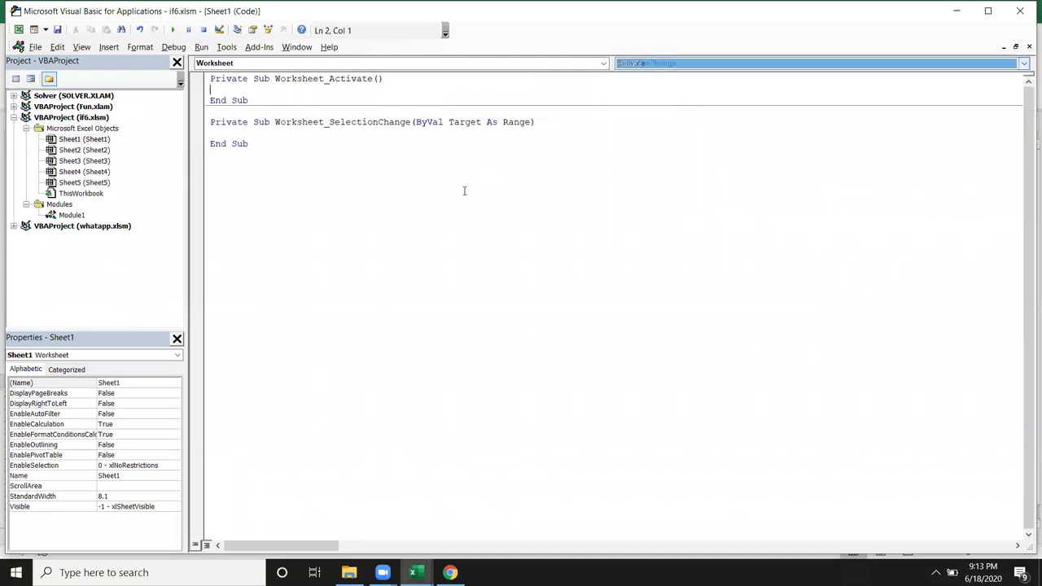
Step: Delete the unused SelectionChange stub and add a blank line inside Worksheet_Activate
mouse_move(259, 145)
left_mouse_down()
mouse_move(198, 131)
mouse_move(196, 119)
left_mouse_up()
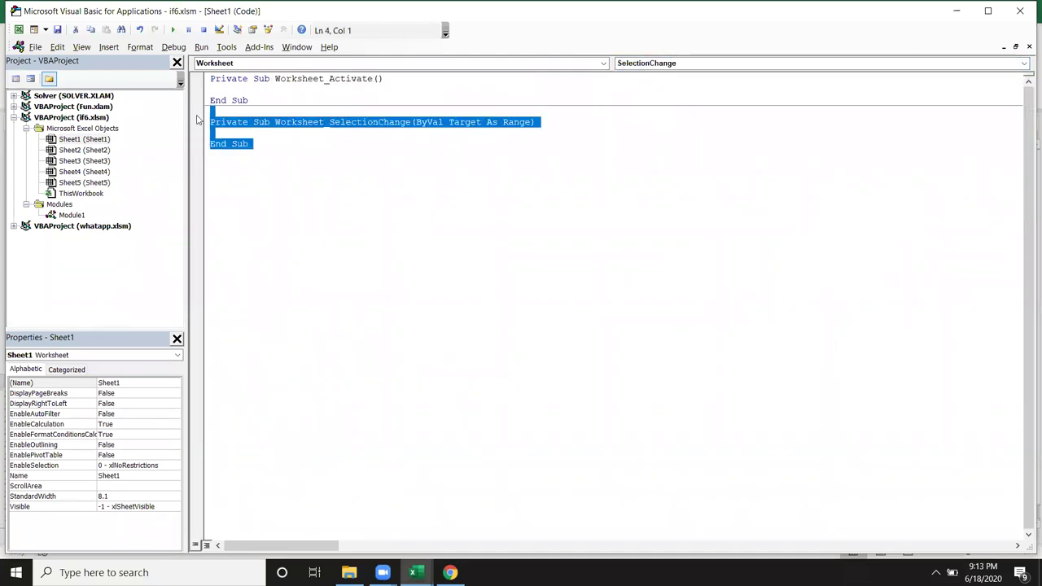
key("Delete")
key("Up")
key("Up")
key("Return")
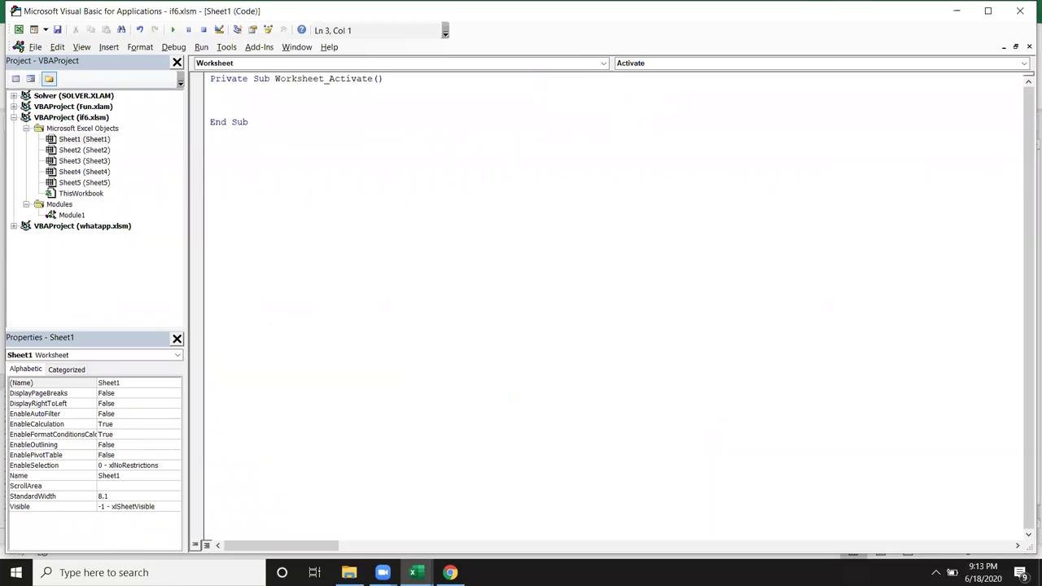
Step: Declare p As String and set it from an InputBox prompting 'Ener Password'
type("dim p ")
type("as str")
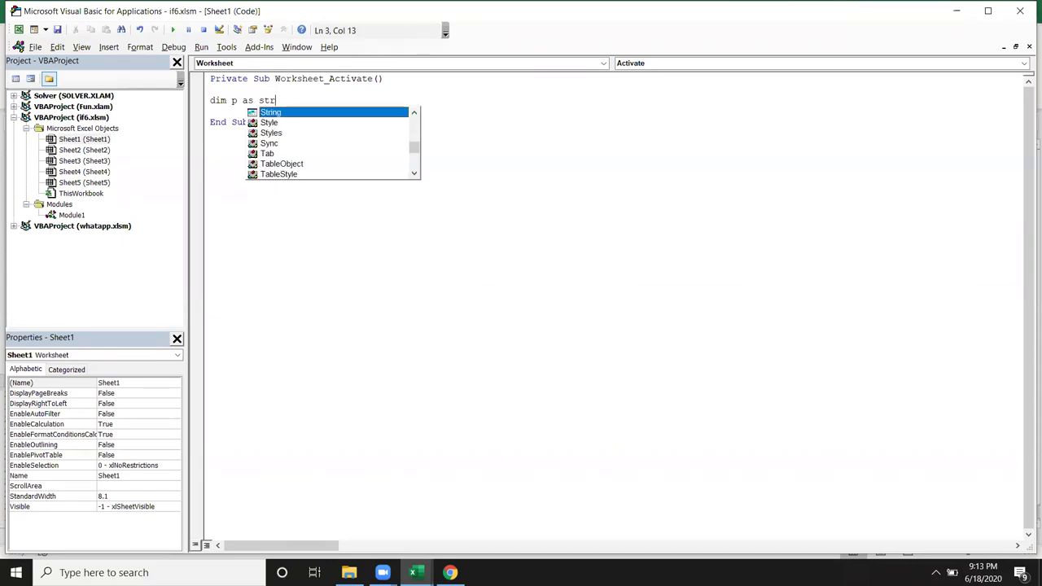
key("Tab")
key("Return")
key("Return")
type("p=in")
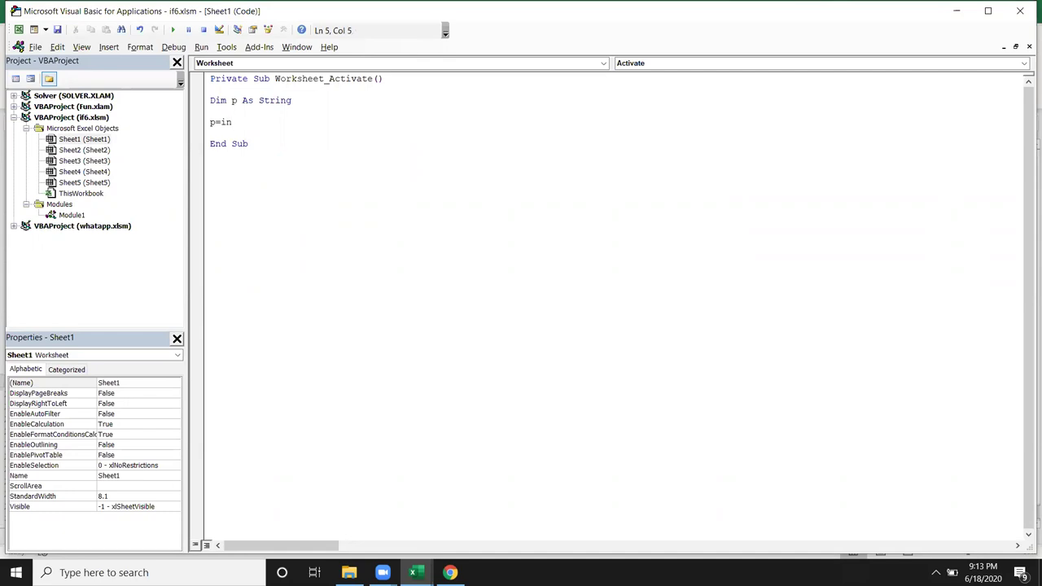
type("putbox")
type("(\"Ener Enter")
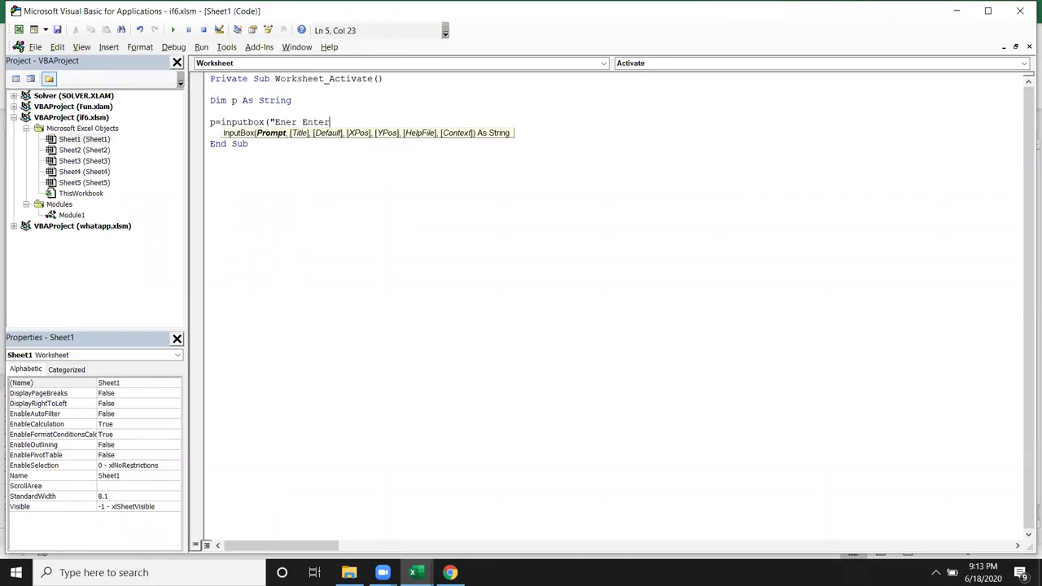
key("BackSpace")
key("BackSpace")
key("BackSpace")
key("BackSpace")
key("BackSpace")
key("BackSpace")
type("Password\"")
type(")")
key("Return")
key("Return")
Step: Add an If that selects Sheet1 when p matches the password, else shows MsgBox 'Password Incorrect'
type("if p=12the")
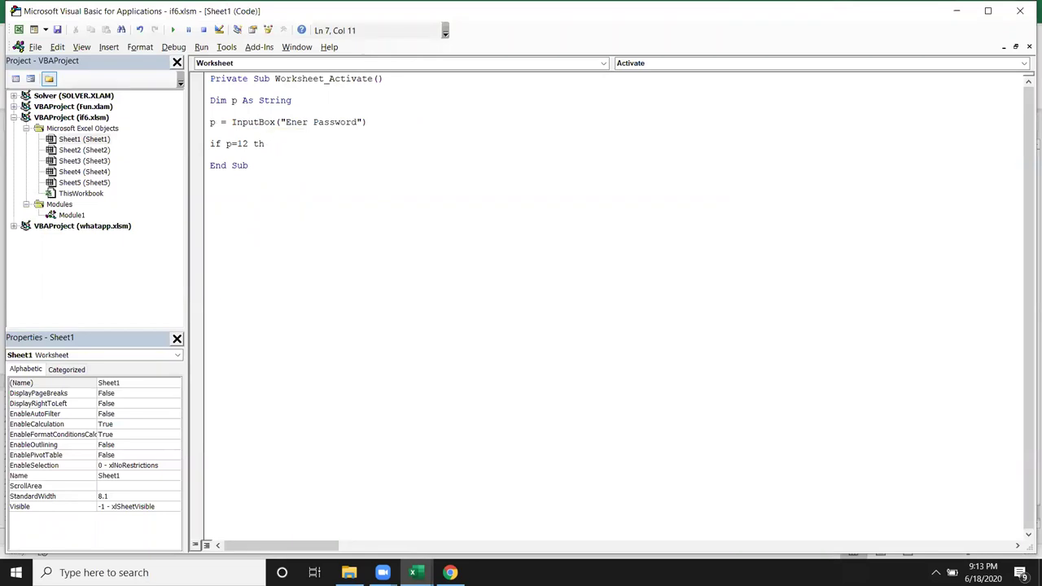
type("en")
key("Return")
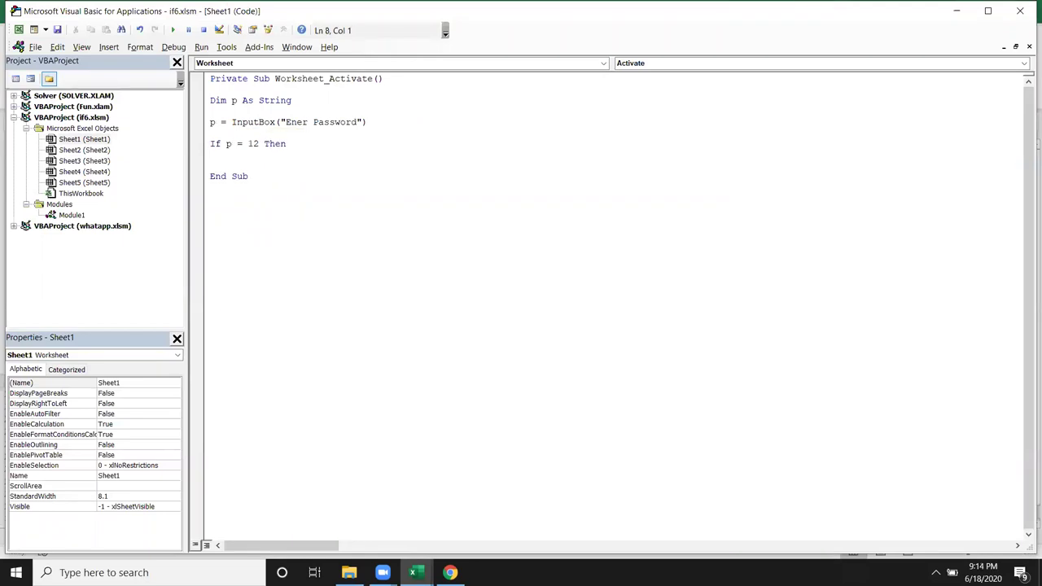
type("sheet1.")
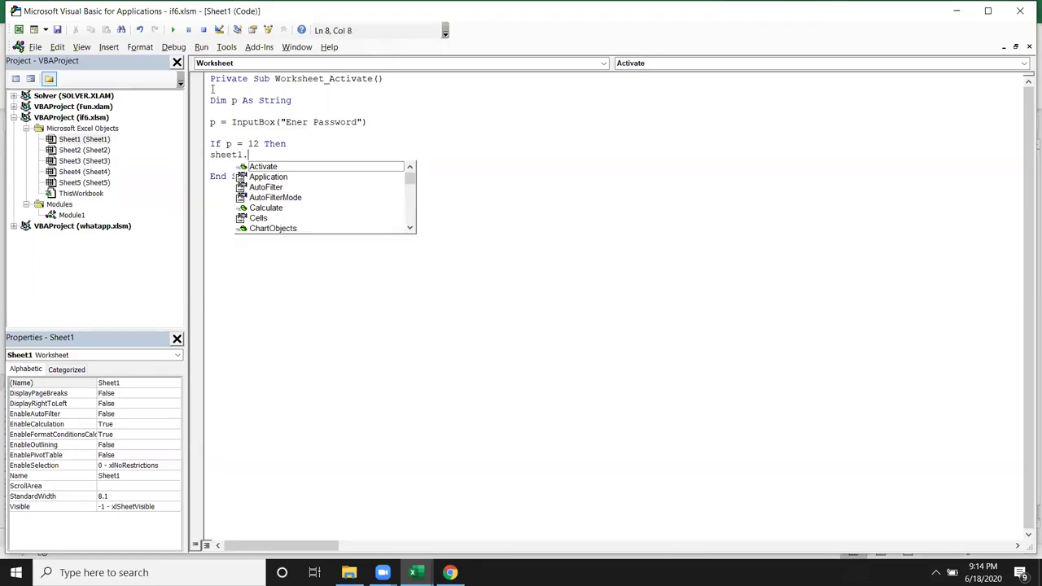
type("se")
key("Tab")
key("Return")
type("lse")
key("Return")
type("s")
key("BackSpace")
type("msgbox \"Password Incorrect")
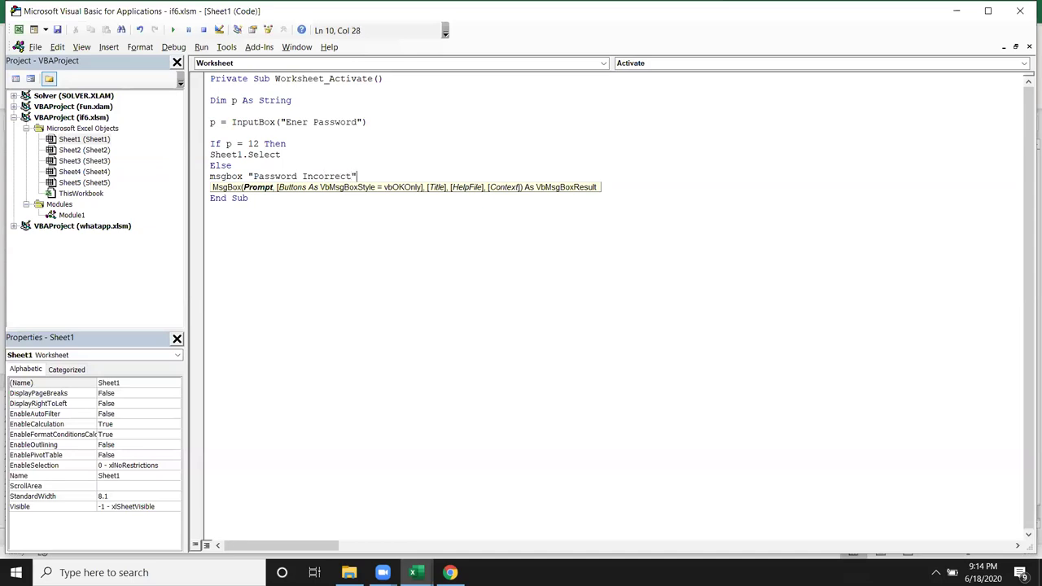
key("Return")
Step: Select Sheet3 in the Else branch, close with End If, and return to Excel
type("sg")
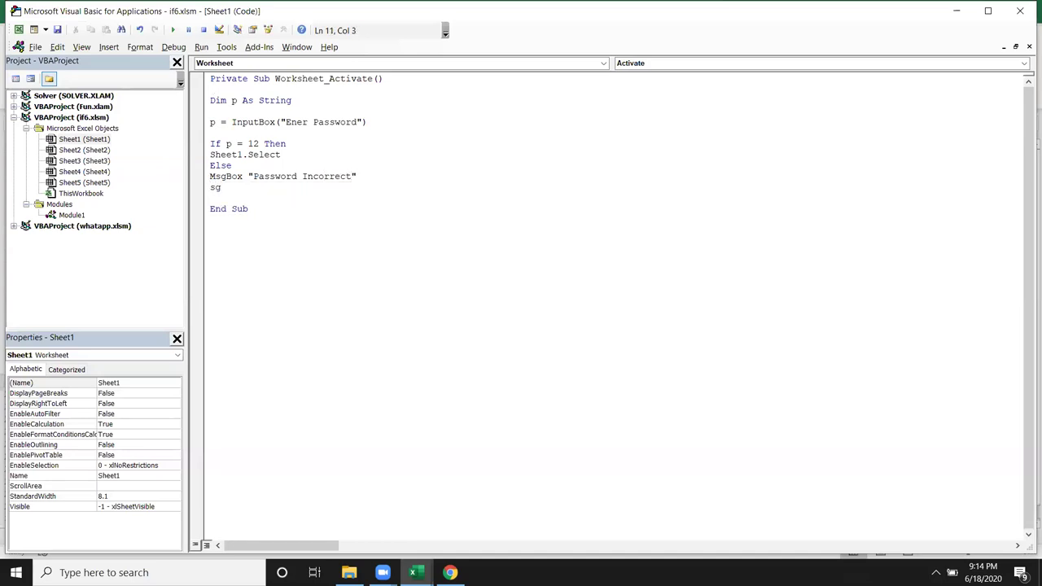
type("heet")
type("3.")
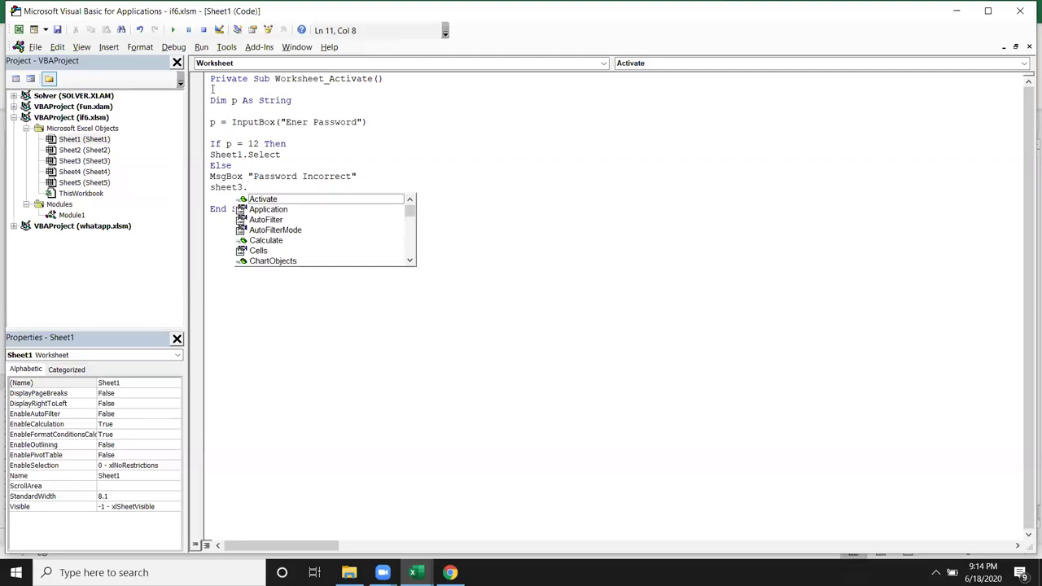
type("se")
key("Return")
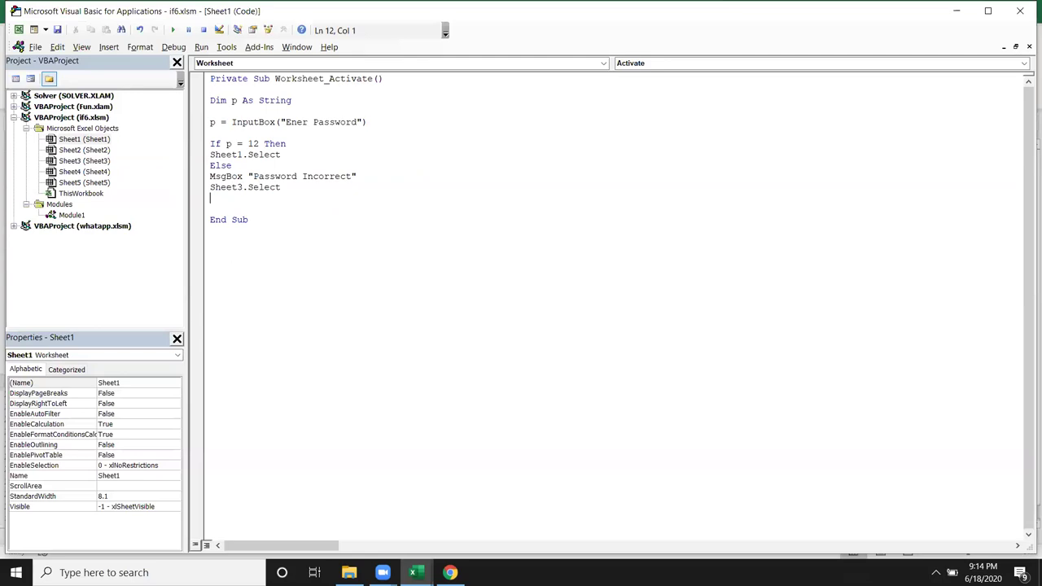
type("ed")
key("BackSpace")
type("nd if")
key("Return")
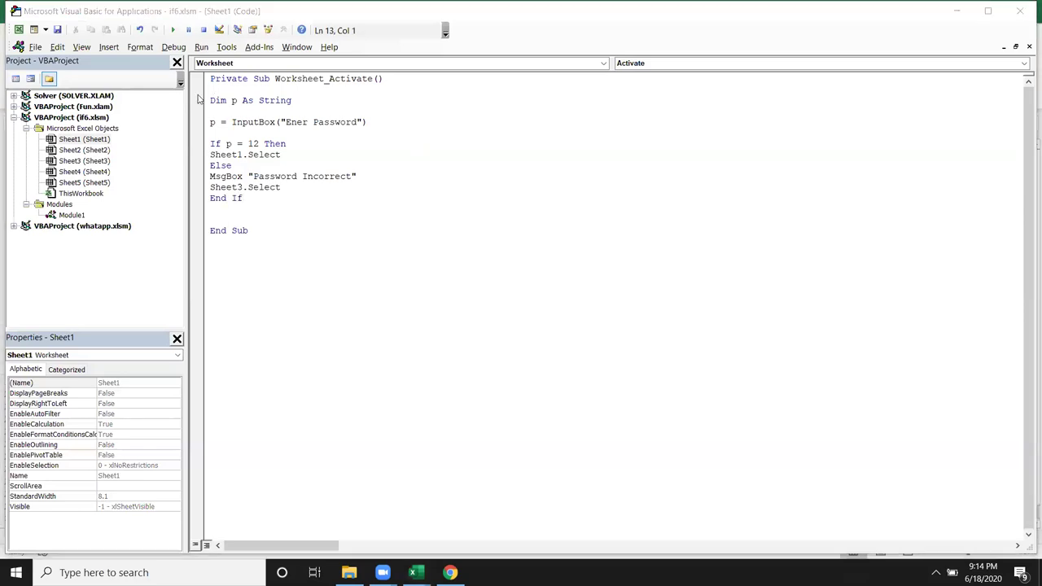
key("alt+Tab")
key("alt+Tab")
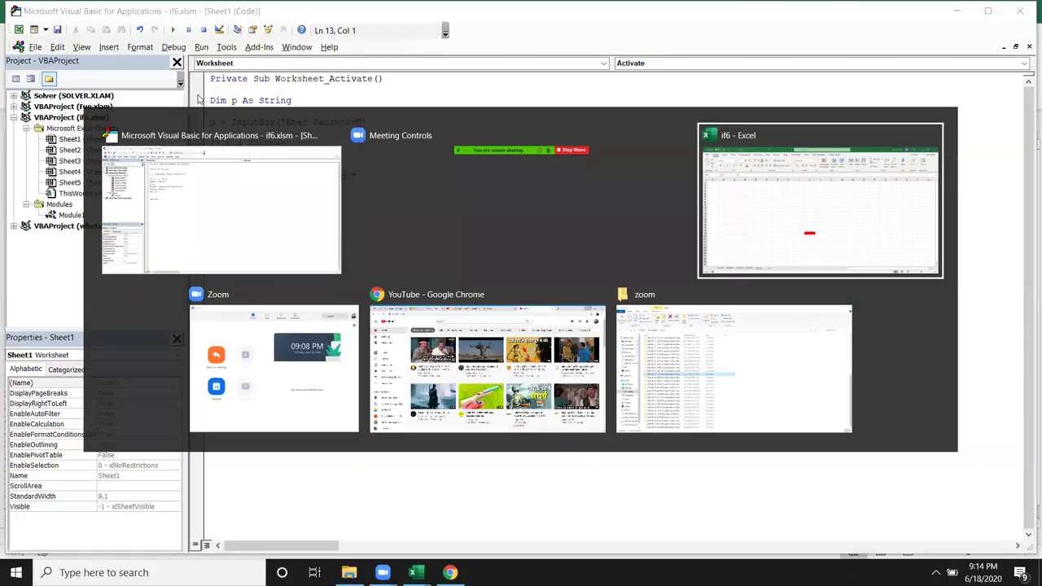
Step: Activate Sheet1 and enter the correct password, staying on Sheet1
left_click(76, 534)
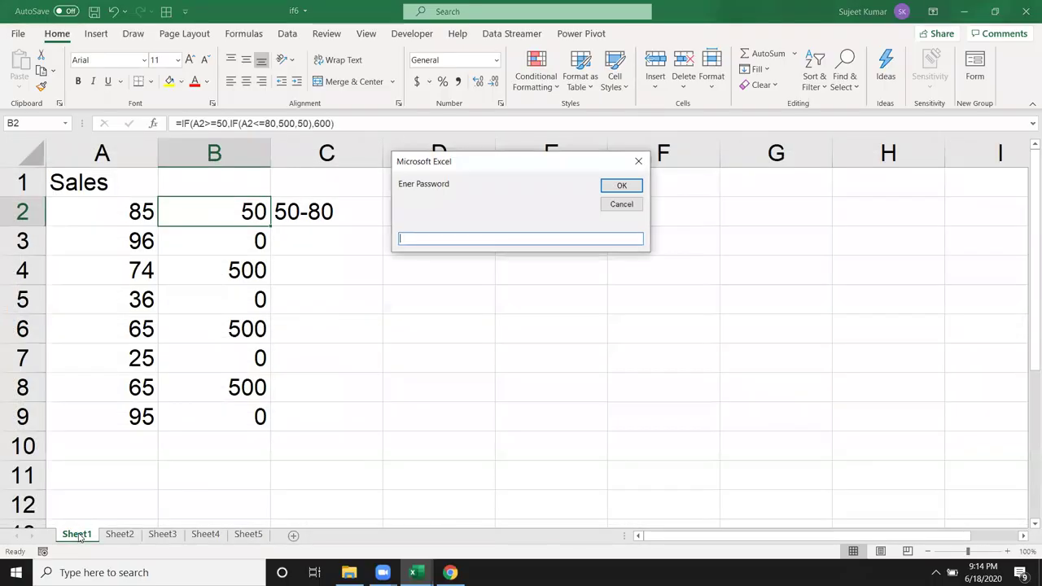
left_click_drag(474, 161, 335, 271)
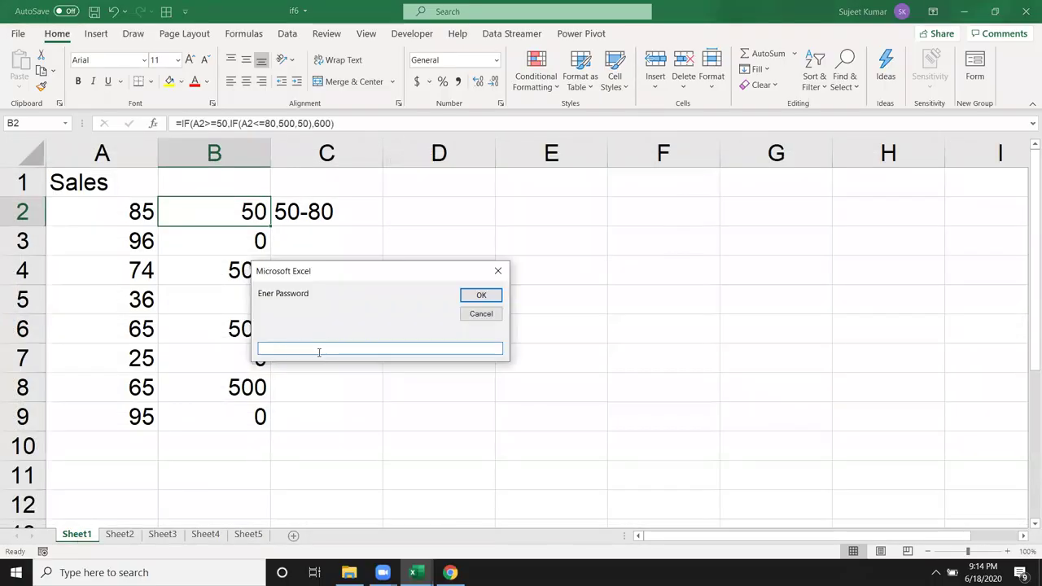
left_click(470, 297)
left_click(574, 221)
Step: Reactivate Sheet1 with a wrong password and dismiss Password Incorrect, landing on Sheet3
left_click(115, 534)
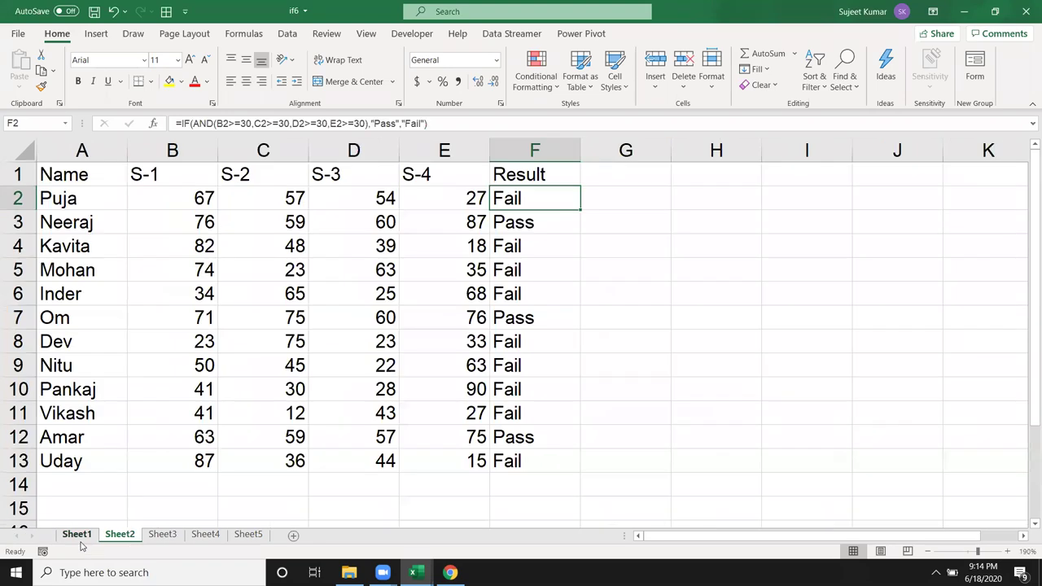
type("36")
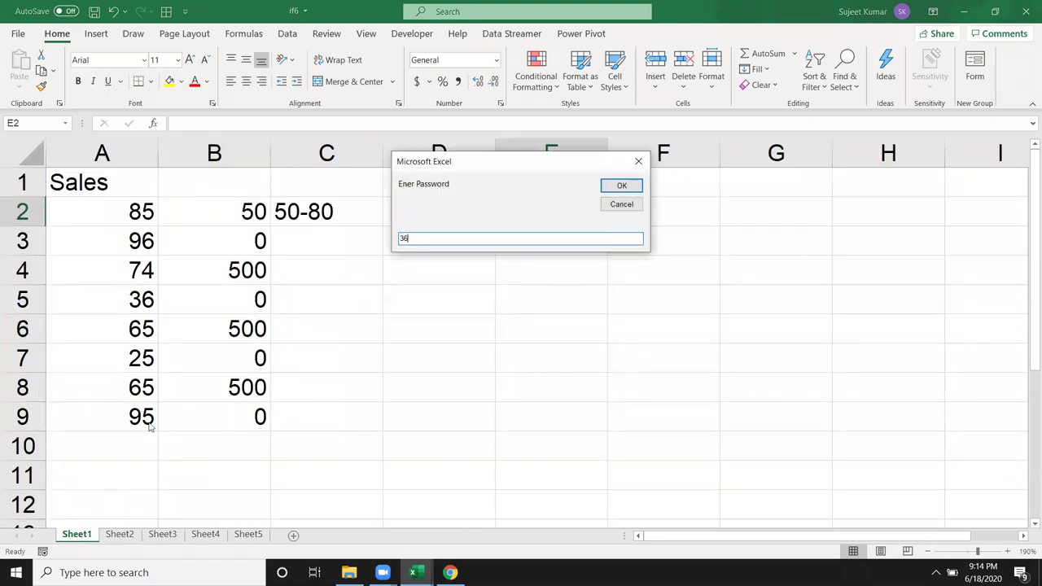
left_click(617, 186)
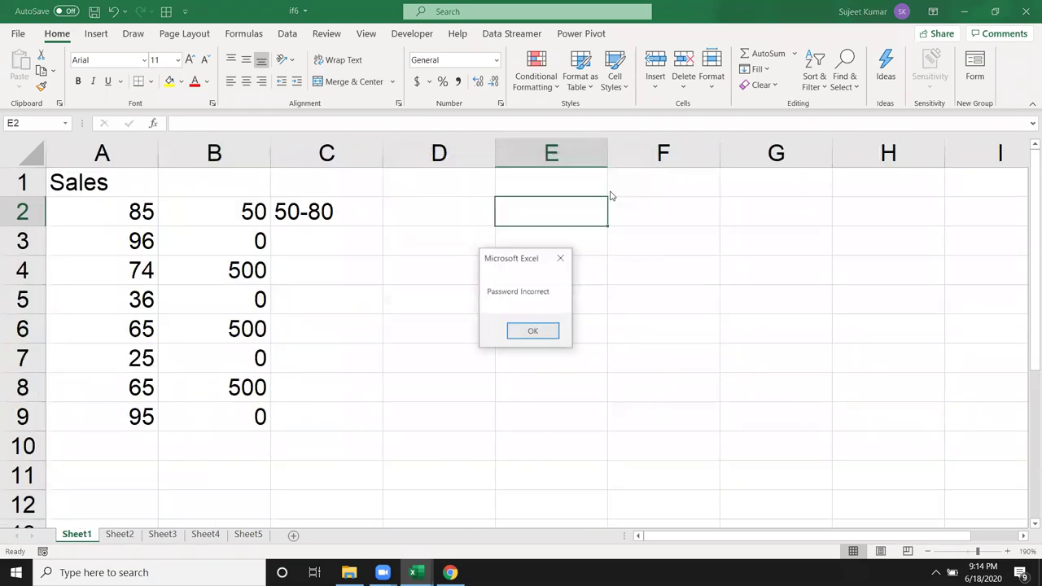
left_click(552, 339)
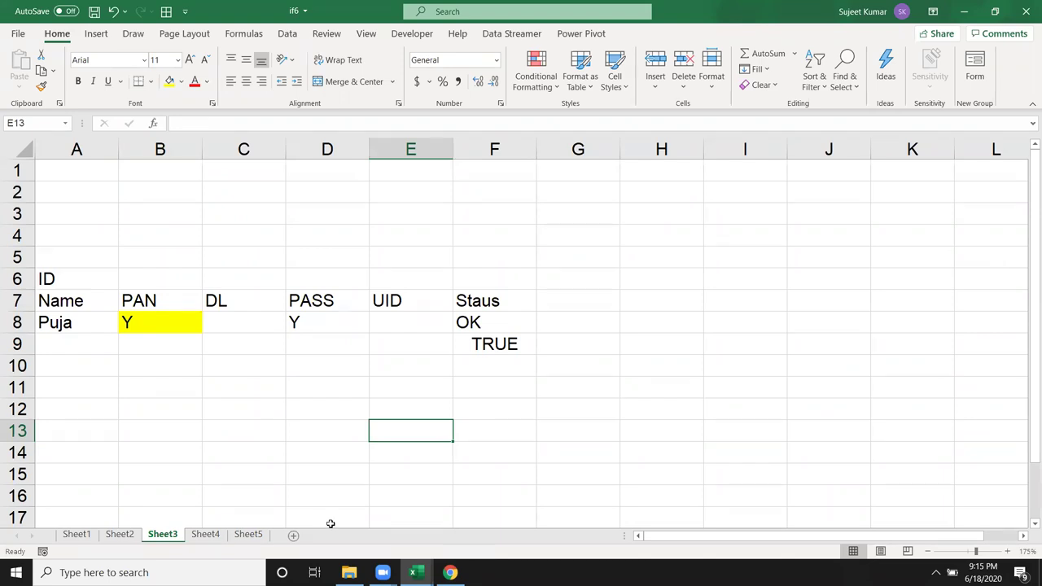
Step: Bring the VBA editor forward and review Sheet1's Activate code and the worksheet event list
mouse_move(415, 567)
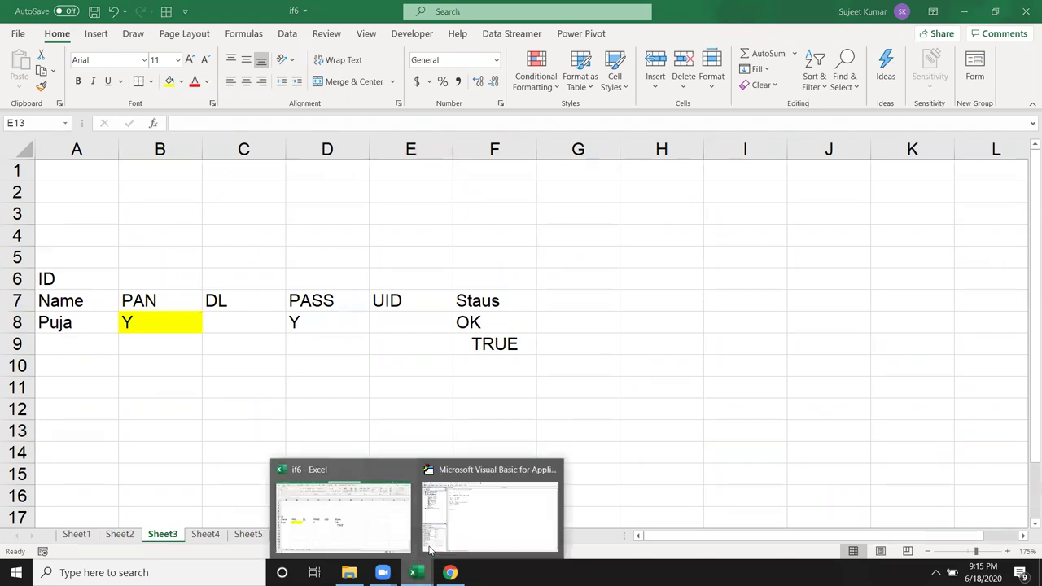
left_click(477, 525)
left_click_drag(249, 202, 201, 100)
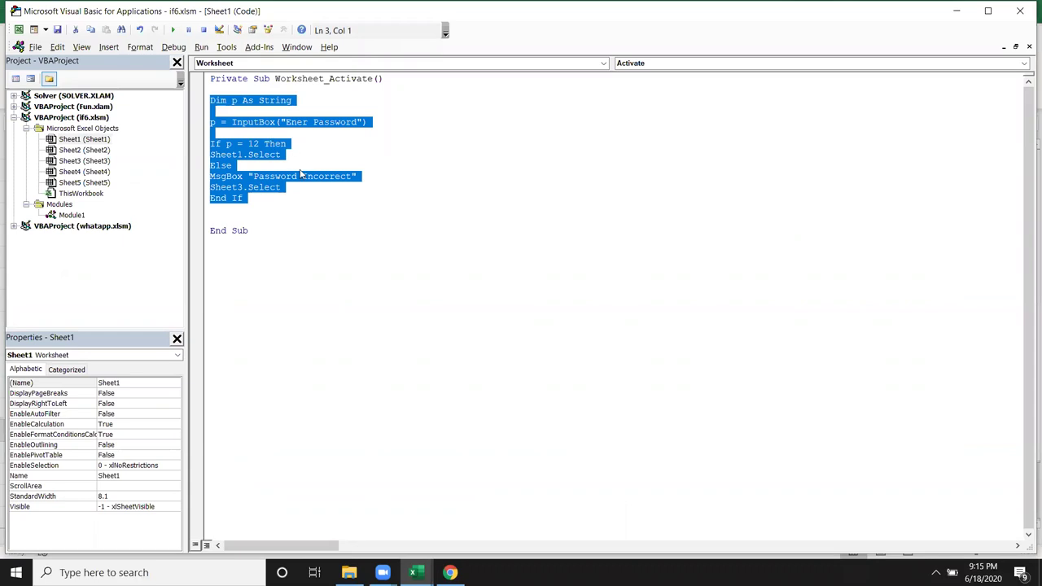
left_click(695, 64)
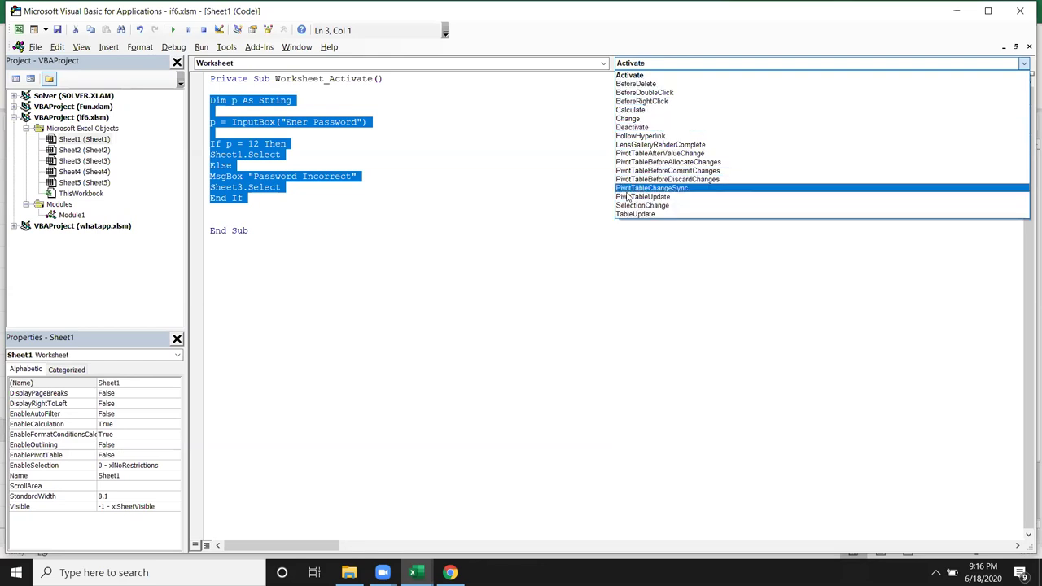
left_click(419, 190)
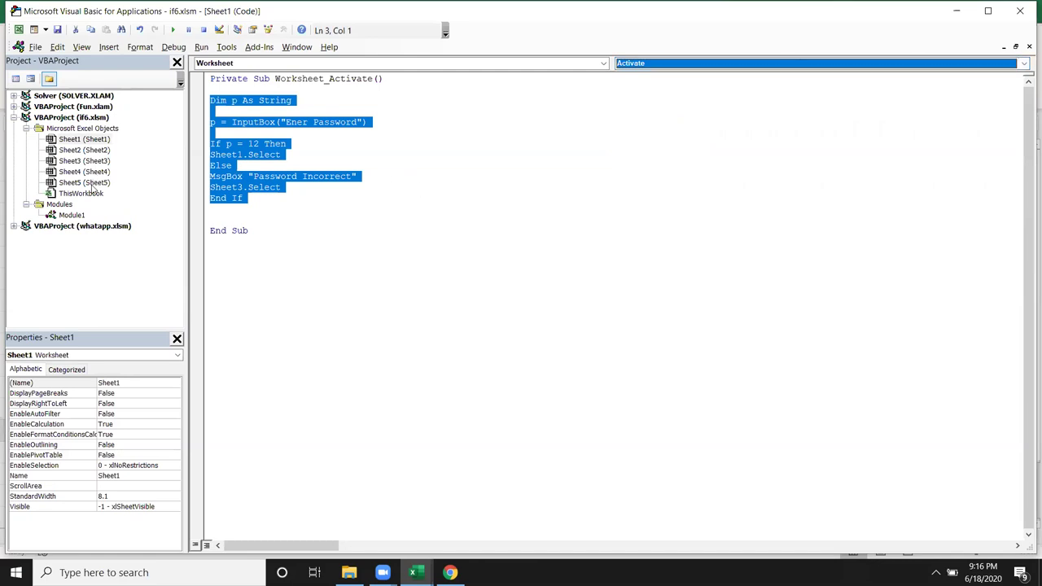
Step: Compare Sheet5's cell-colouring lines with Sheet1's Activate body, then return to the Excel workbook
double_click(85, 182)
mouse_move(396, 116)
left_mouse_down()
mouse_move(210, 89)
mouse_move(210, 100)
left_mouse_up()
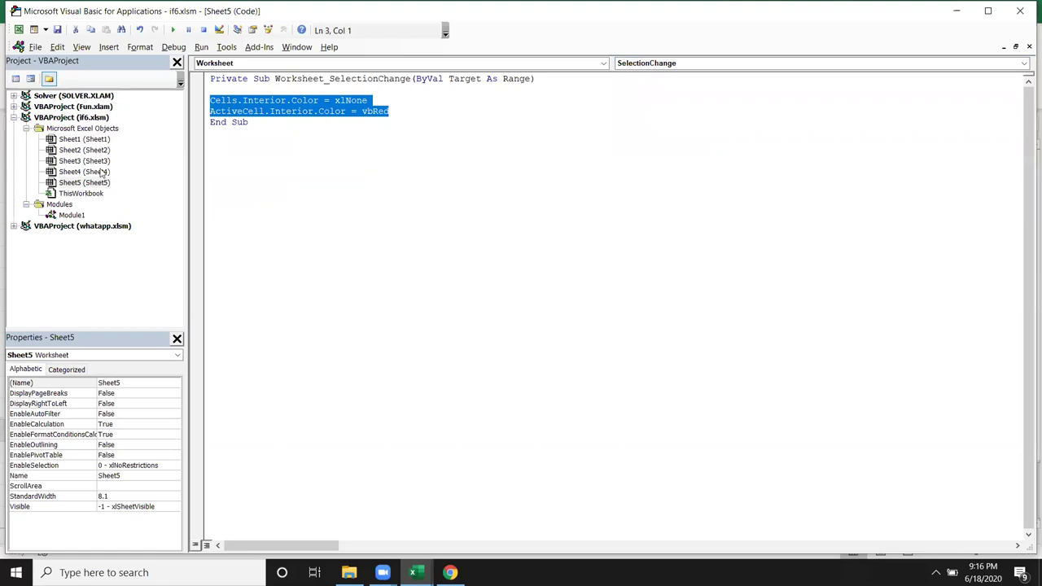
double_click(103, 142)
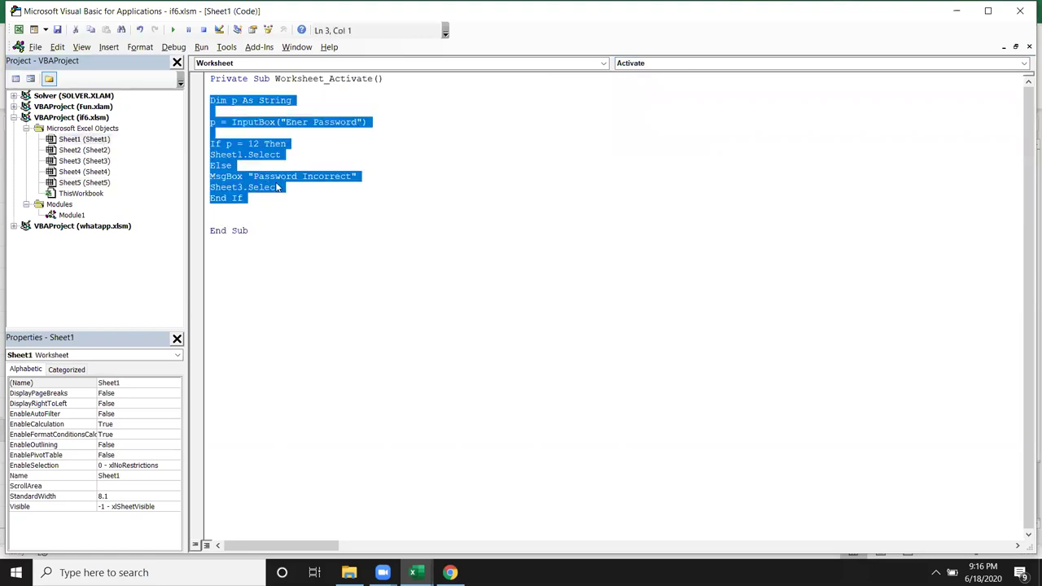
left_click(266, 209)
left_click_drag(260, 214, 168, 100)
left_click(244, 250)
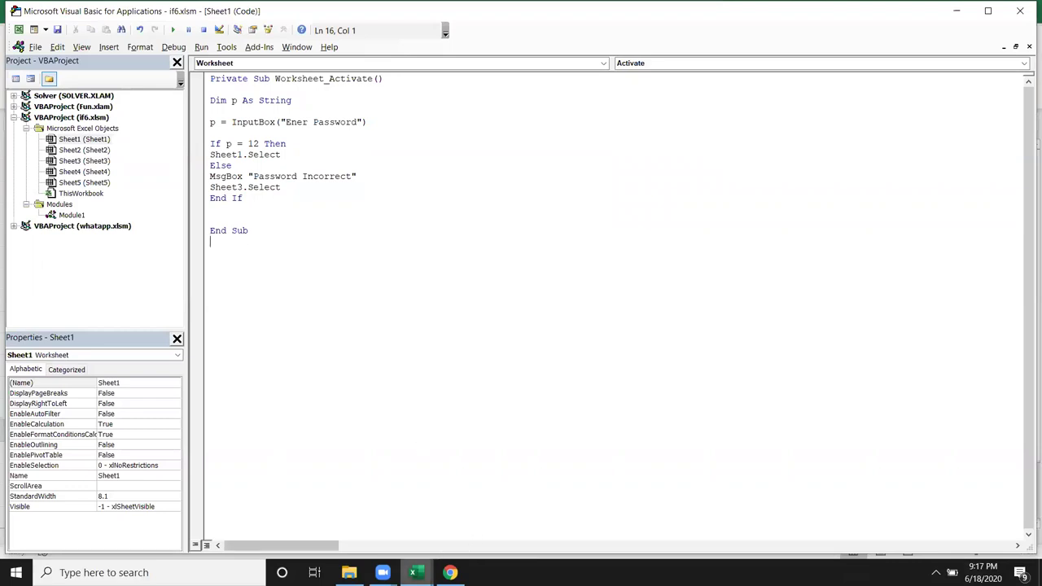
mouse_move(414, 572)
left_click(334, 505)
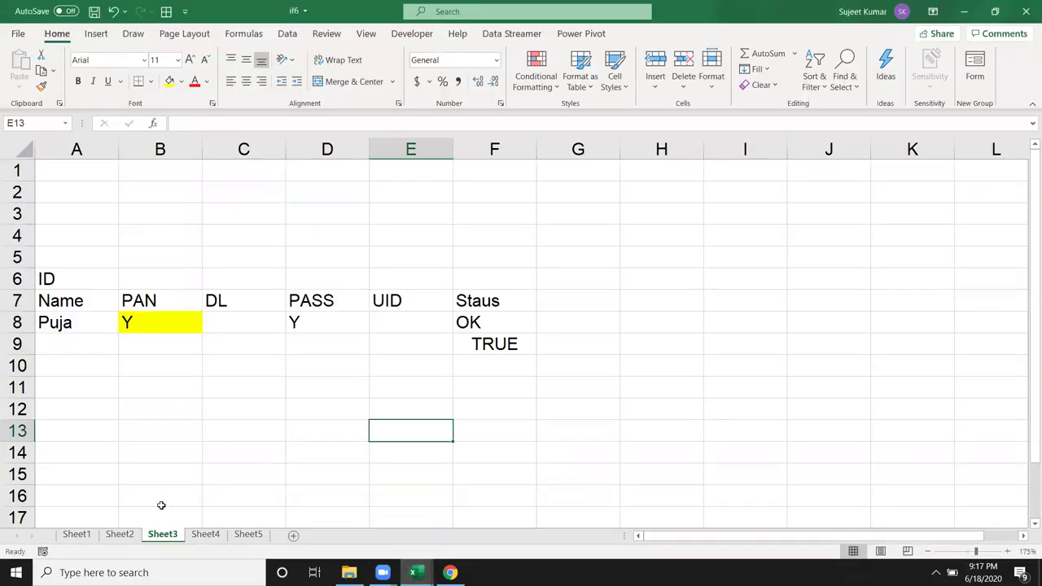
Step: Add a new Sheet6 after Sheet5 and enter the heading Name in A1
left_click(250, 533)
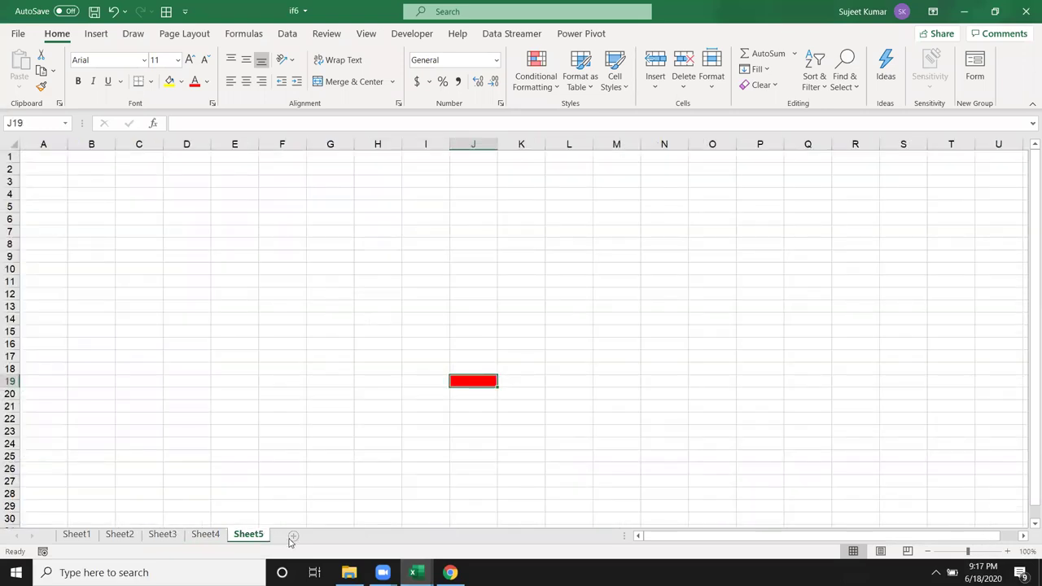
left_click(293, 536)
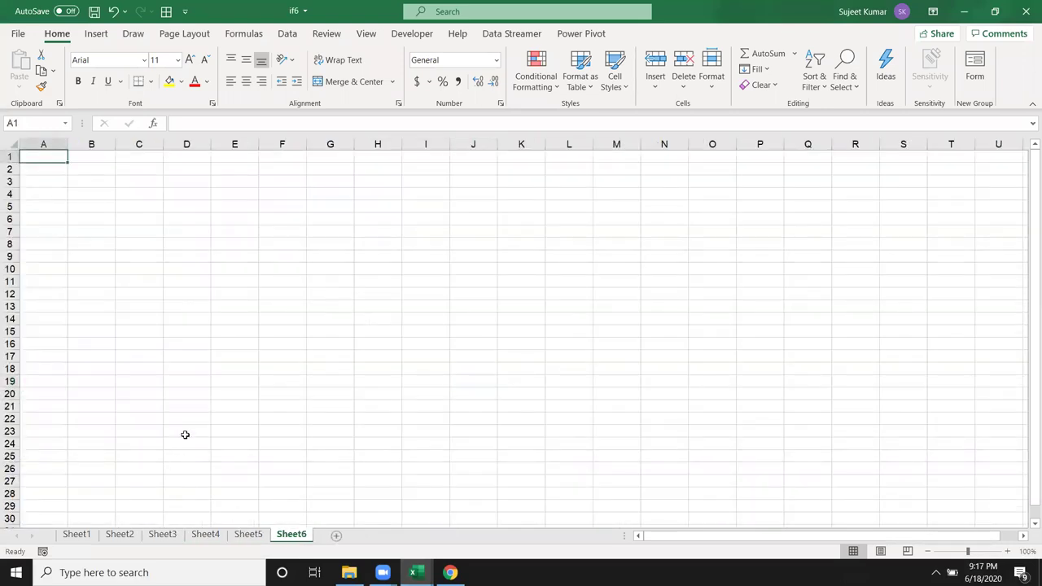
type("Name")
key("Tab")
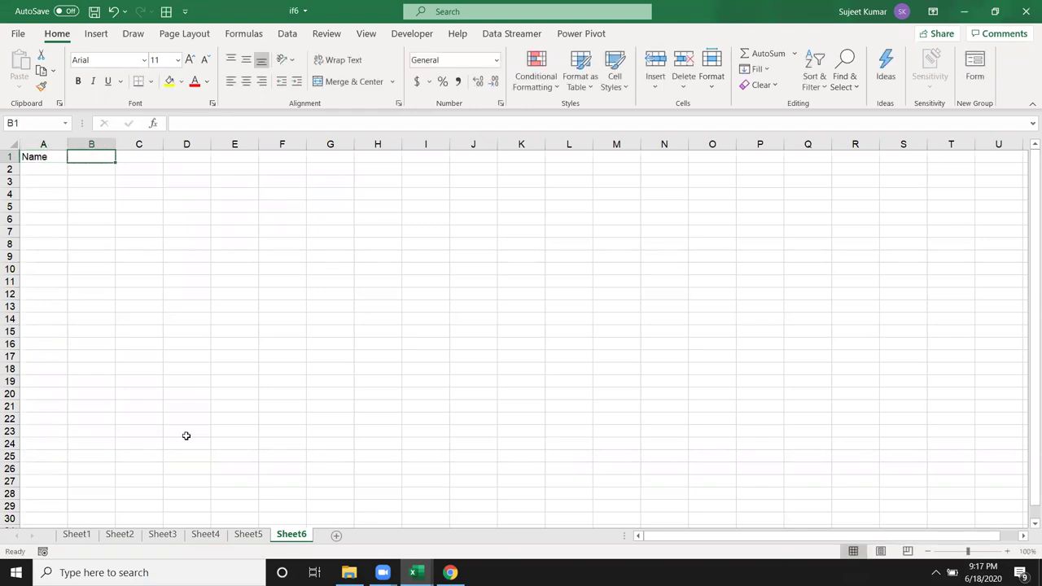
Step: Enter Date in B1 and Time in C1, then select A2
type("Dat")
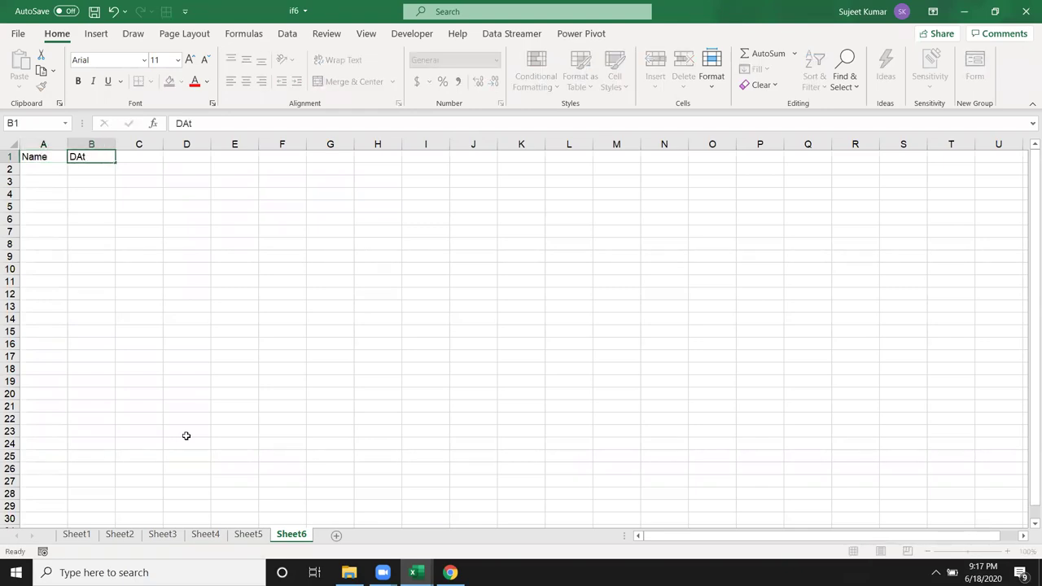
key("Escape")
key("Down")
key("Left")
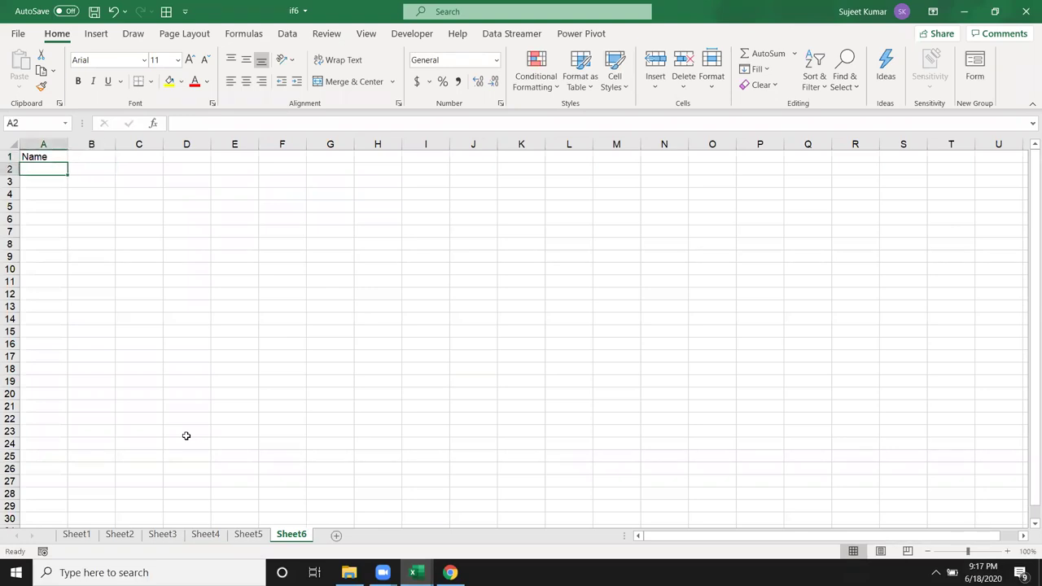
key("Up")
key("Right")
type("Date")
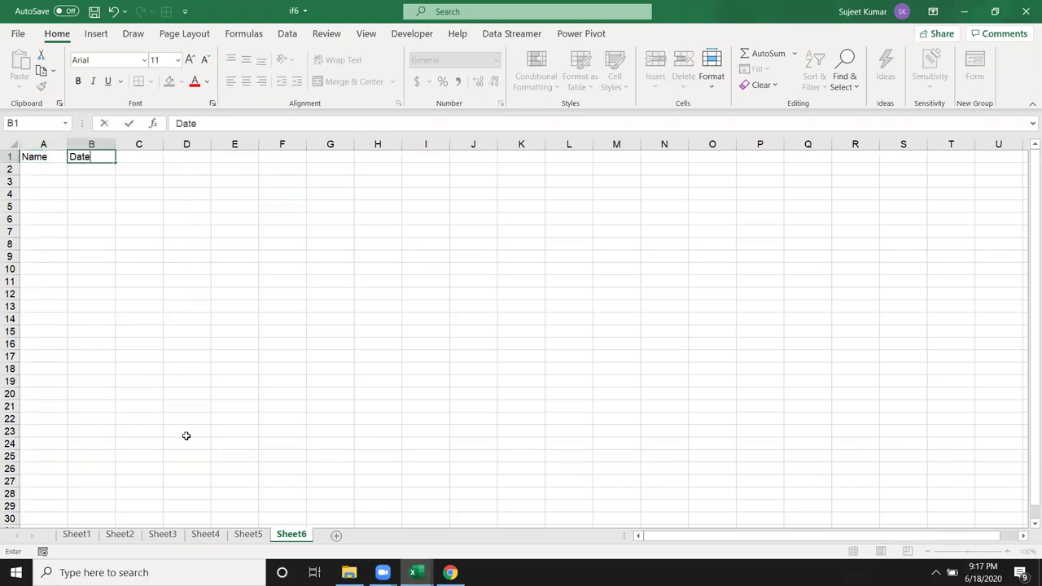
key("Tab")
type("Time")
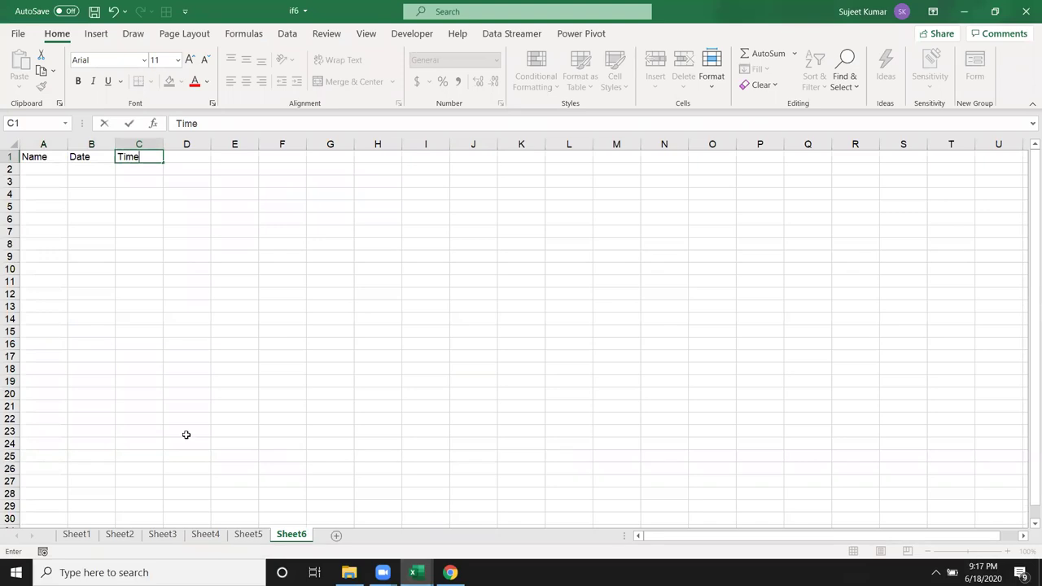
left_click(144, 294)
left_click(36, 166)
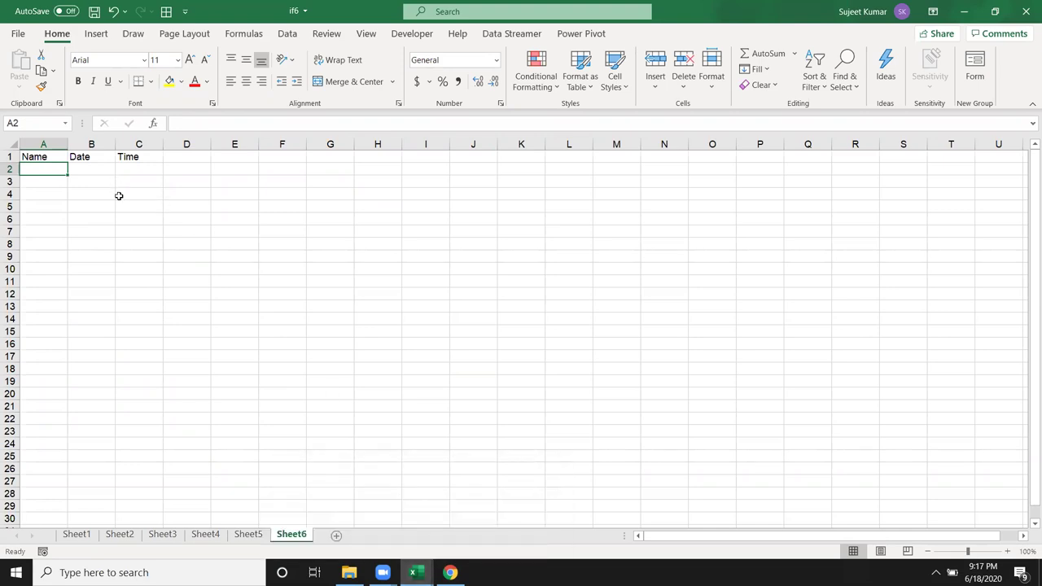
Step: Open Sheet6's code window, then enter and clear a test name in A2
mouse_move(412, 570)
left_click(453, 518)
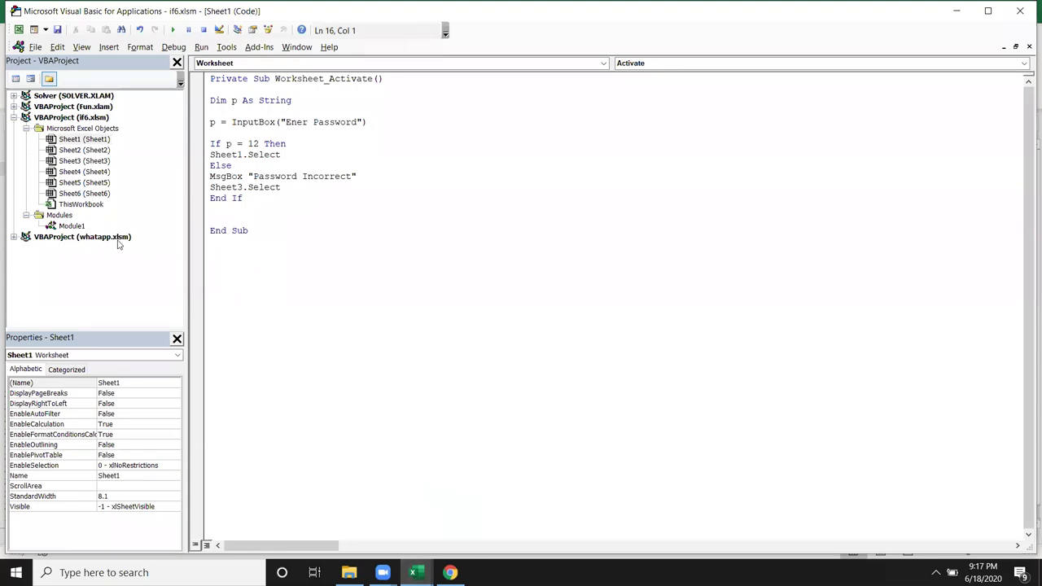
double_click(85, 194)
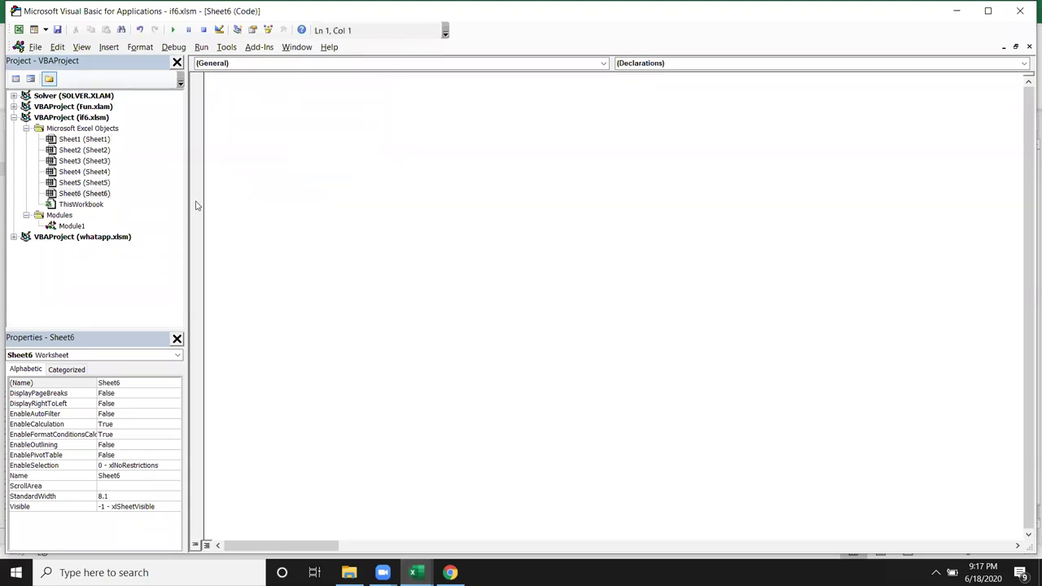
key("alt+F11")
type("Puja")
key("Return")
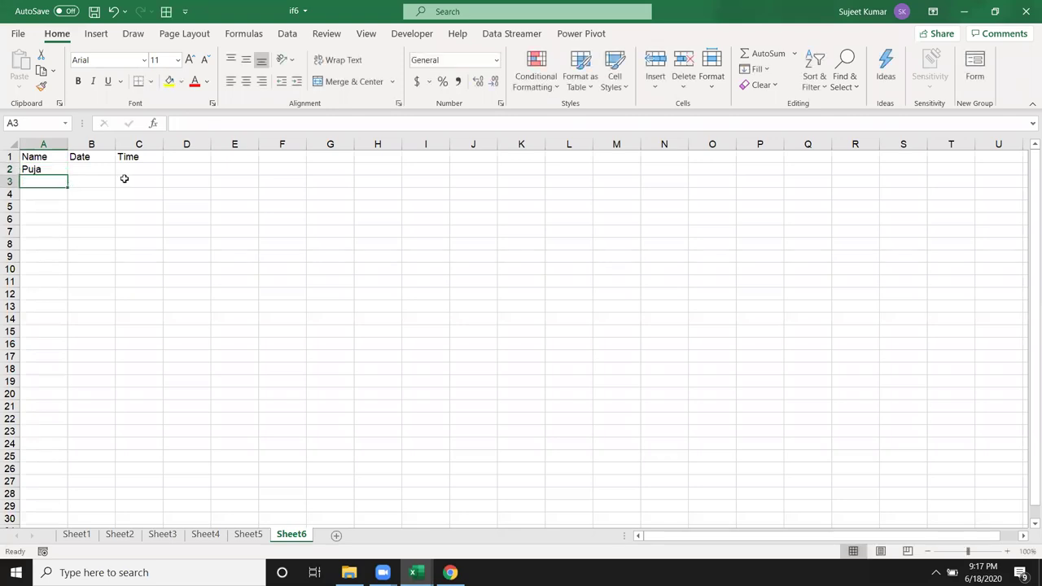
left_click(46, 169)
key("Delete")
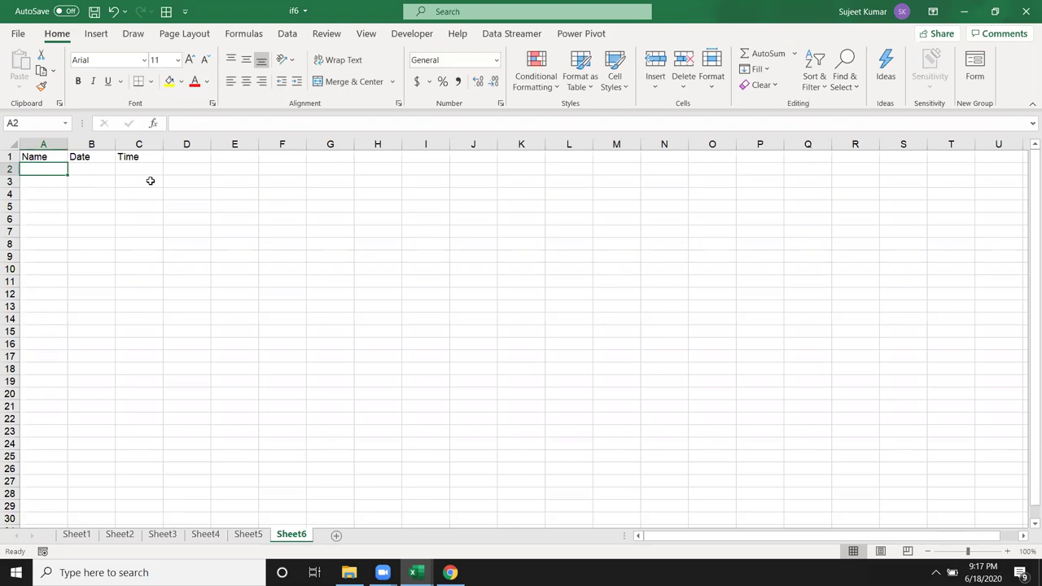
Step: Declare r As Range and add a SelectionChange procedure setting r to the active cell
key("alt+F11")
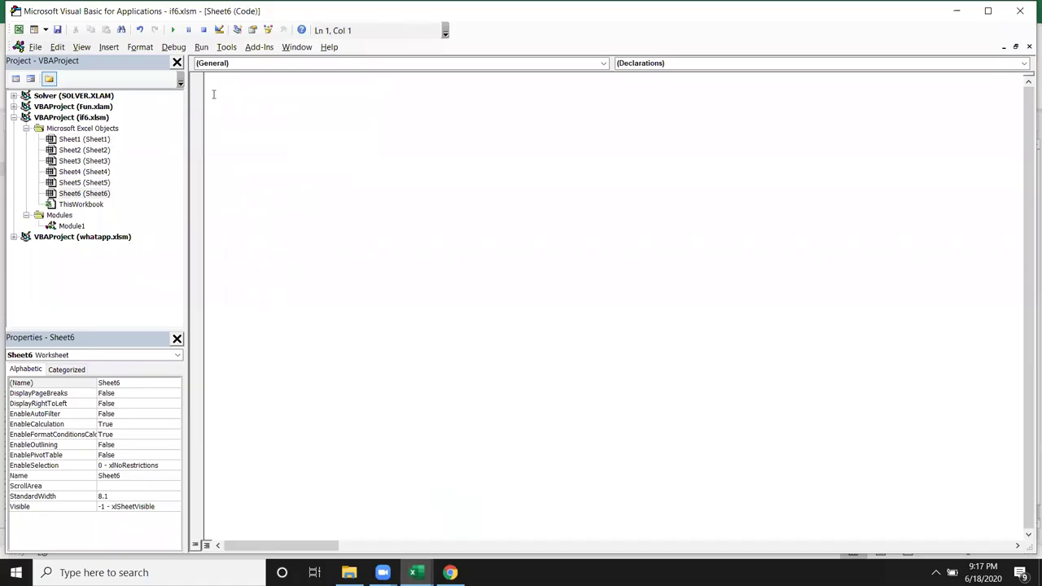
type("dim r a")
type("s ra")
key("Return")
left_click(236, 63)
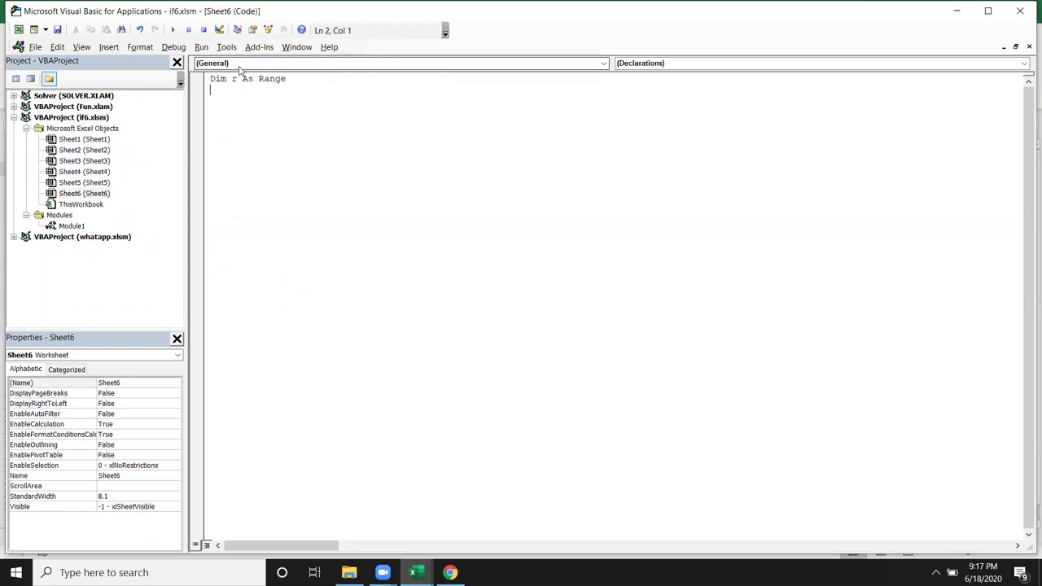
left_click(242, 83)
key("Return")
left_click(210, 111)
type("set ")
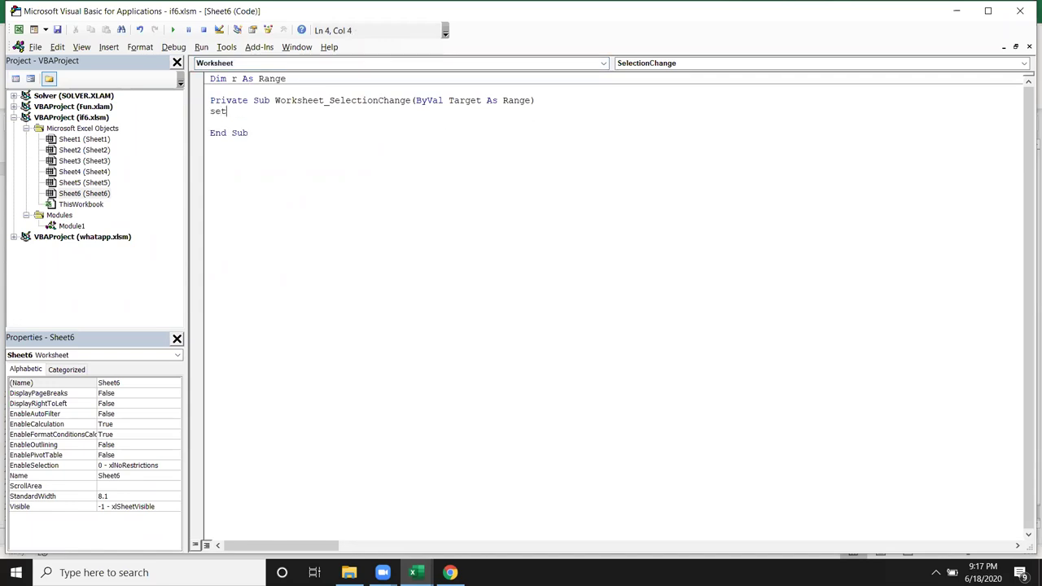
type("r=")
type("a")
type("tice")
type("cell")
Step: Fix the spelling so the line reads Set r = ActiveCell
left_click(371, 183)
left_click(271, 111)
type("ve")
left_click(274, 145)
left_click(258, 111)
type("c")
left_click(286, 134)
left_click(303, 113)
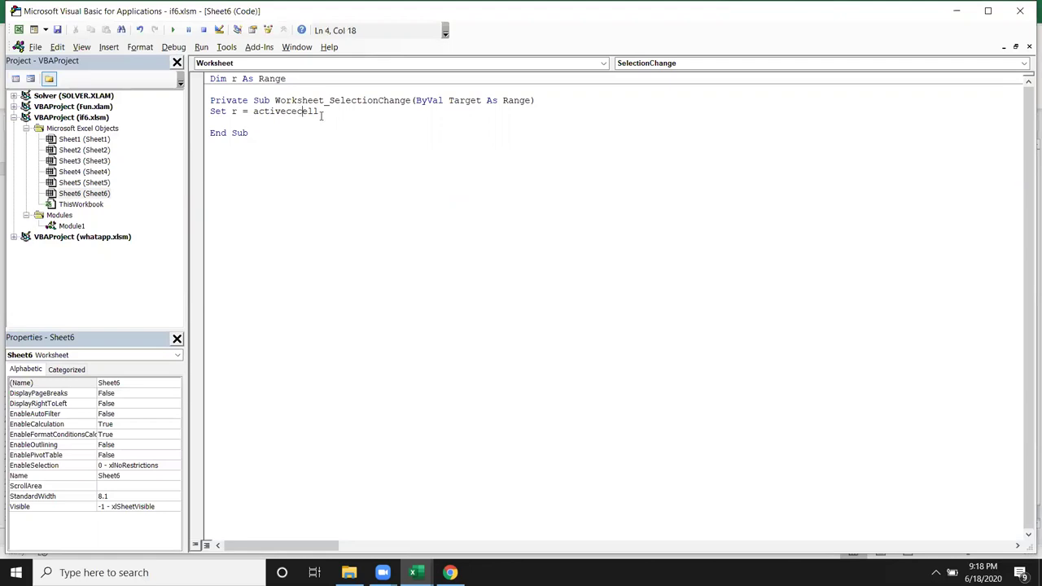
key("BackSpace")
key("Delete")
key("Down")
left_click(252, 160)
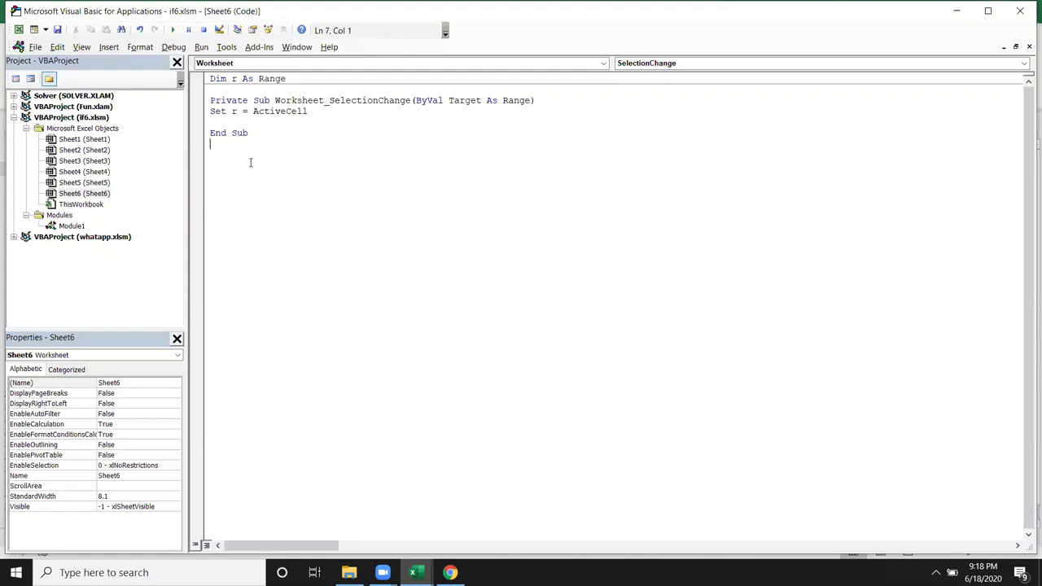
left_click(636, 63)
Step: Insert a Worksheet_Change procedure containing r.Offset(0,1).Value = Date
left_click(655, 119)
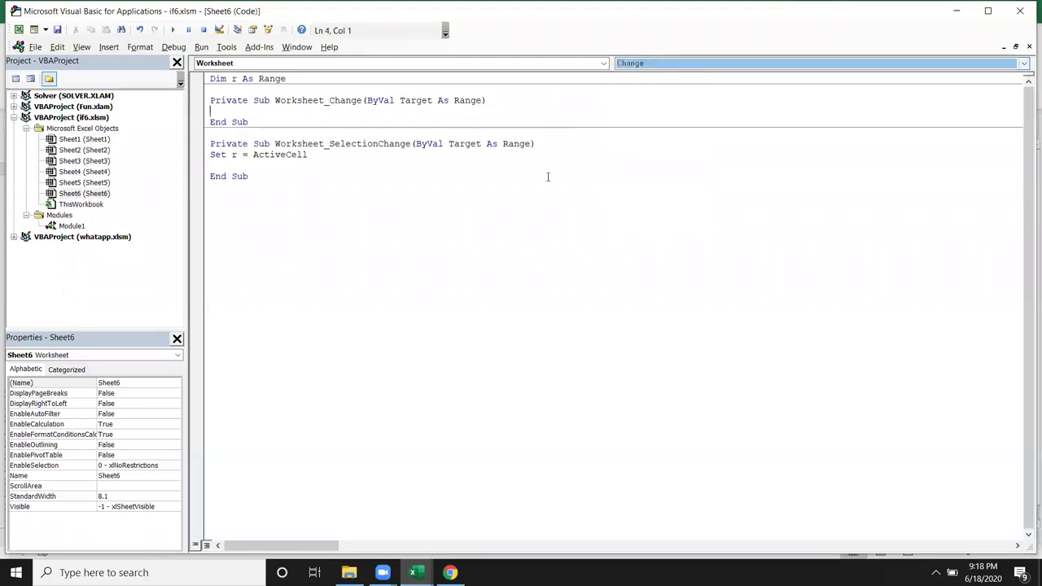
key("Return")
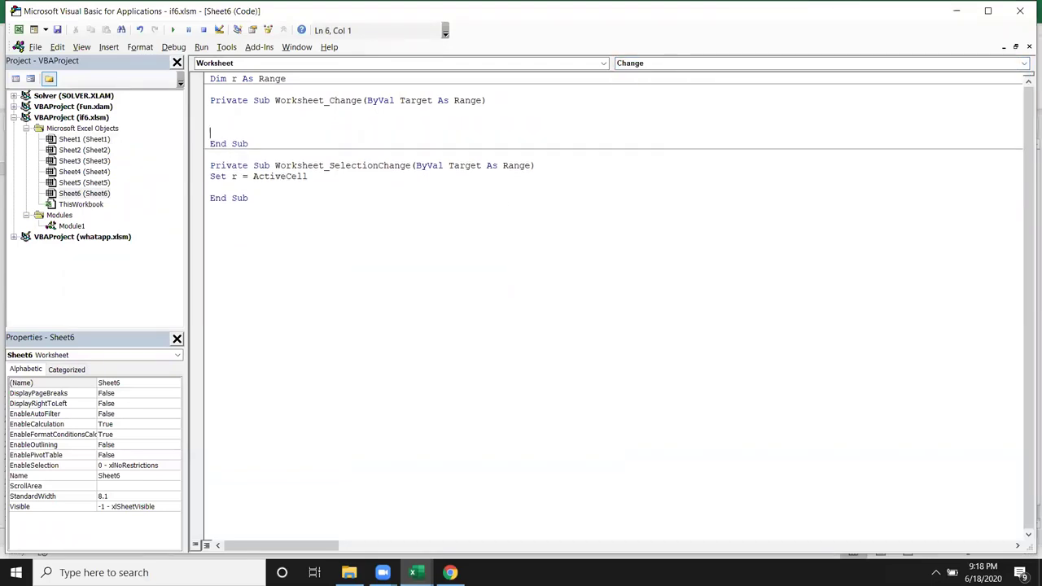
left_click(210, 111)
key("alt+F11")
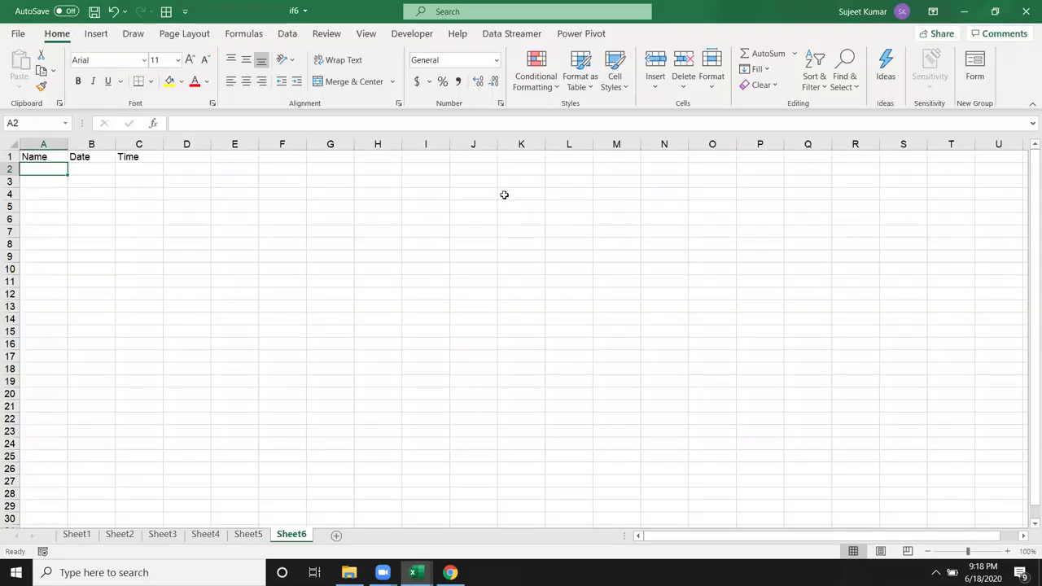
key("alt+F11")
type("r.o")
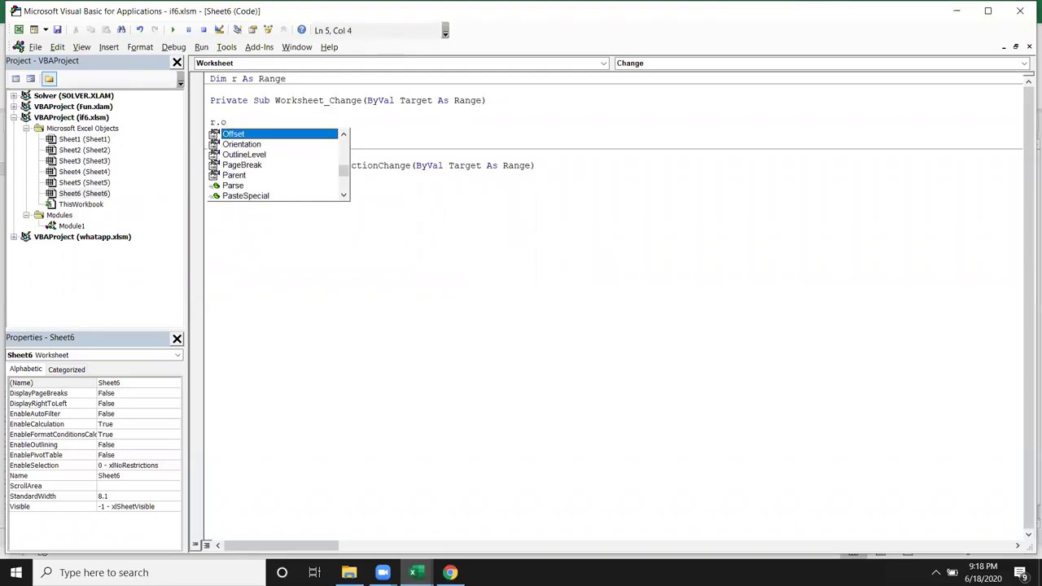
key("Tab")
type("(")
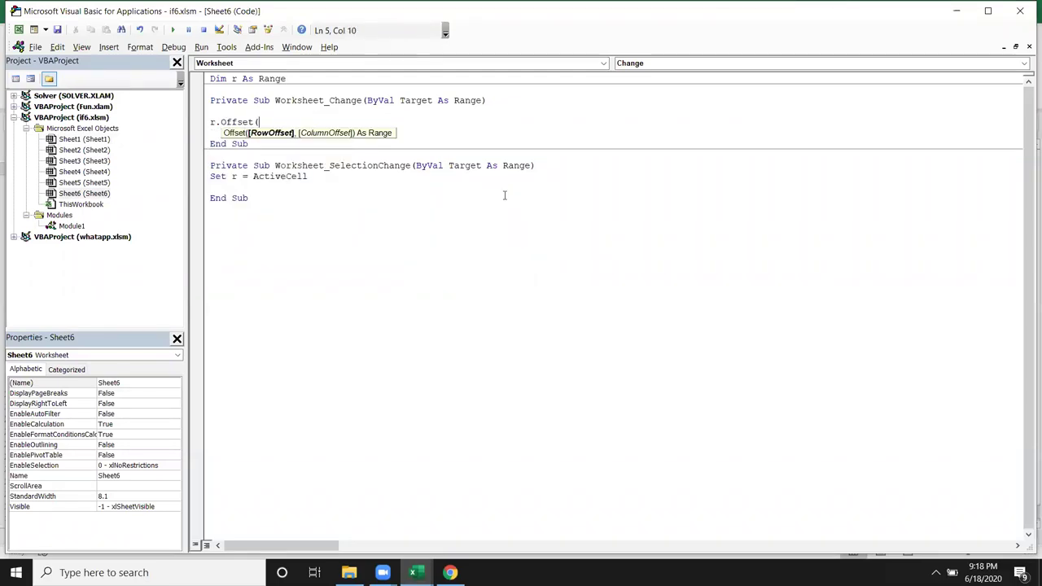
type("0,1)")
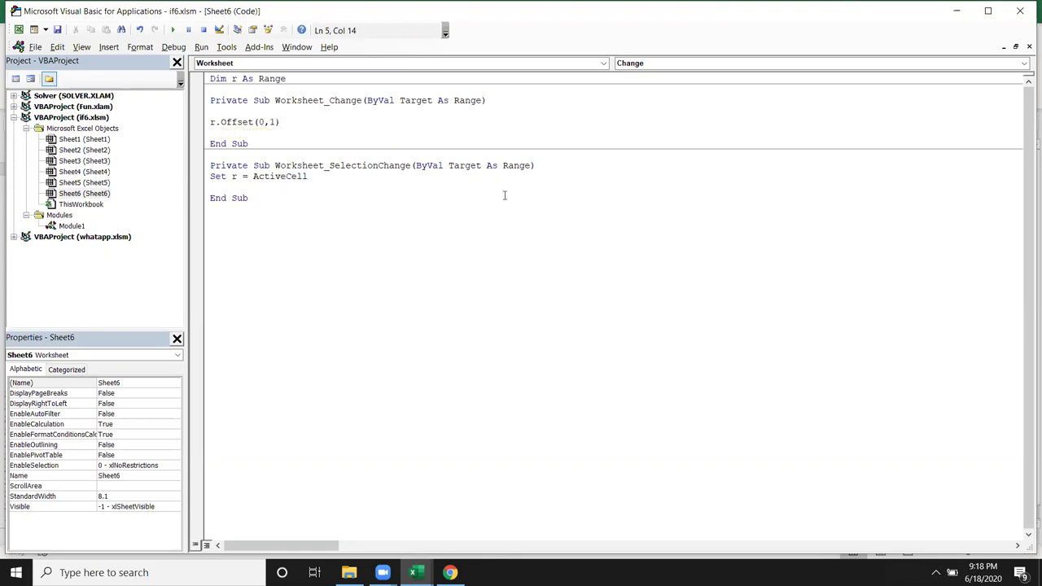
type(".v")
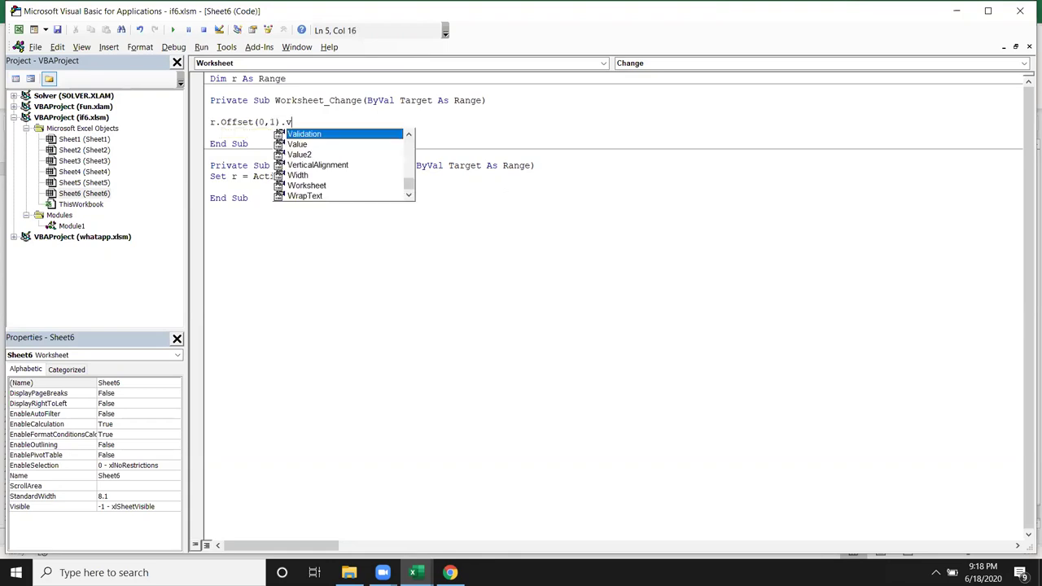
type("a")
key("Tab")
type("= Date")
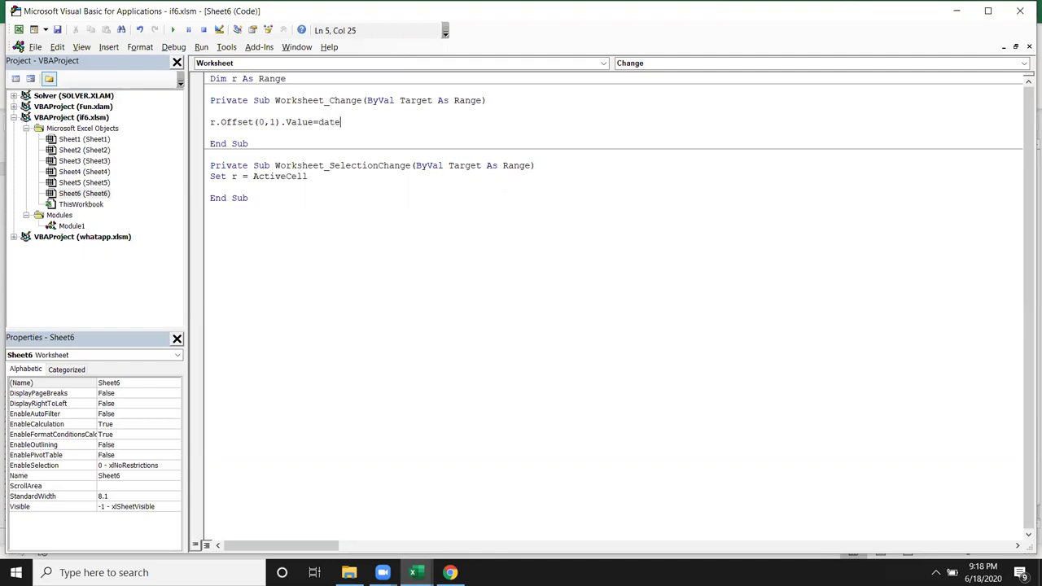
key("Return")
Step: Add r.Offset(0,2).Value = Format(Now, "HH:MM:SS") below the date line
type("r.o")
key("Tab")
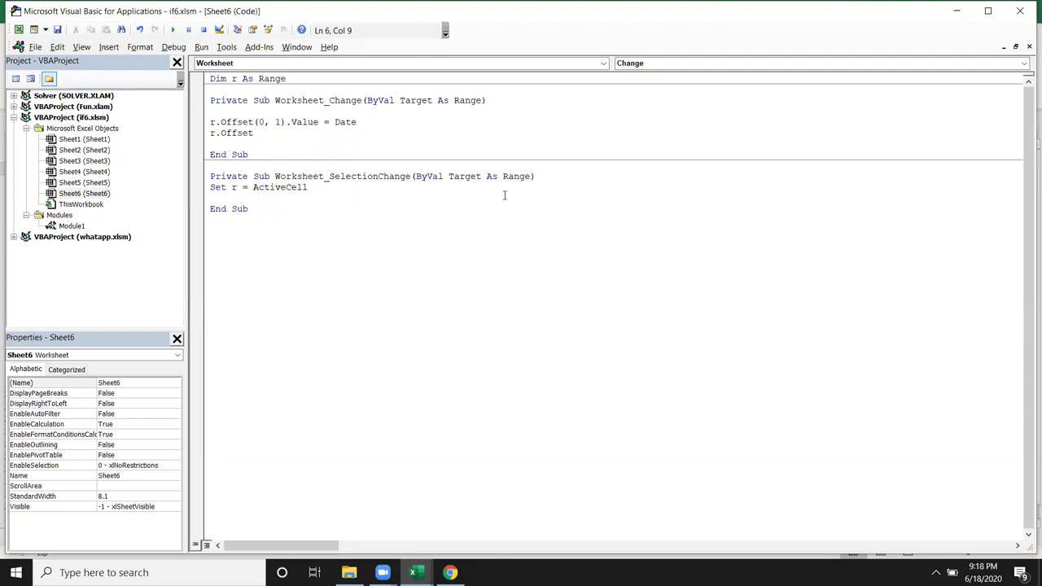
type("(0,2")
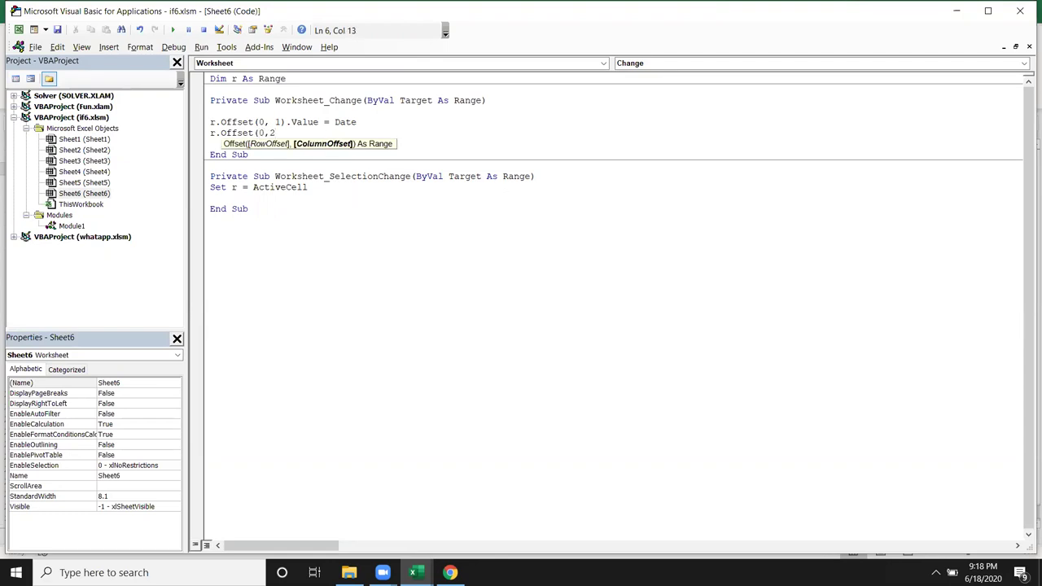
type(").valu")
key("Tab")
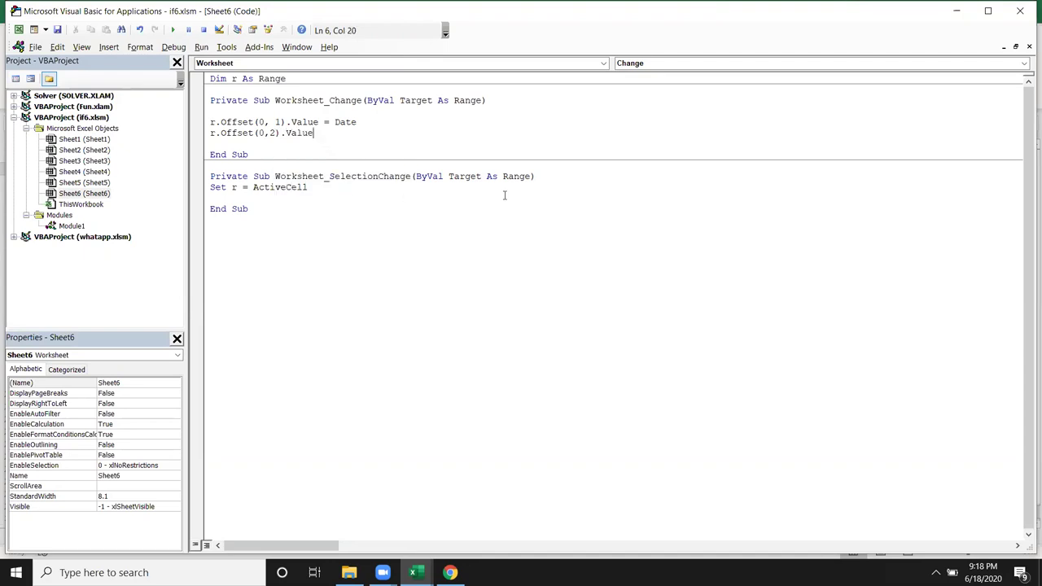
type("=format")
type("(now,\"HH:MM:SS")
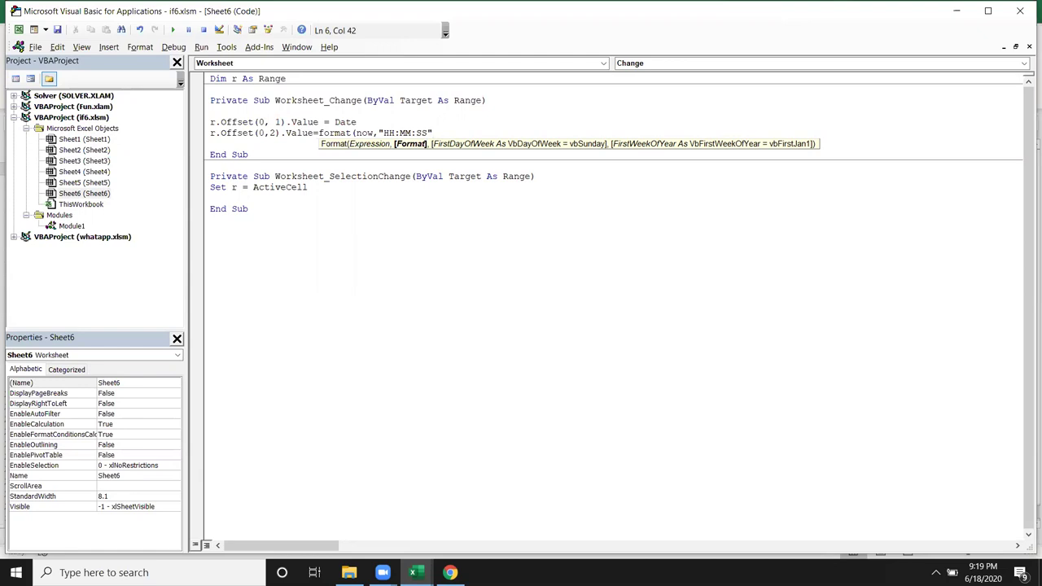
type(")")
left_click(502, 207)
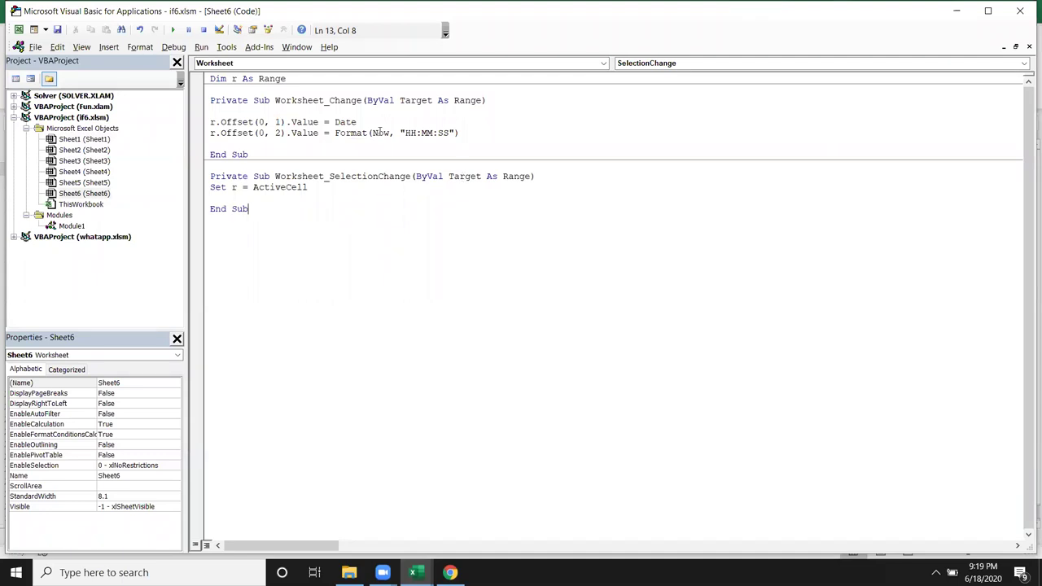
Step: Review the two offset lines and the whole Sheet6 module
double_click(359, 102)
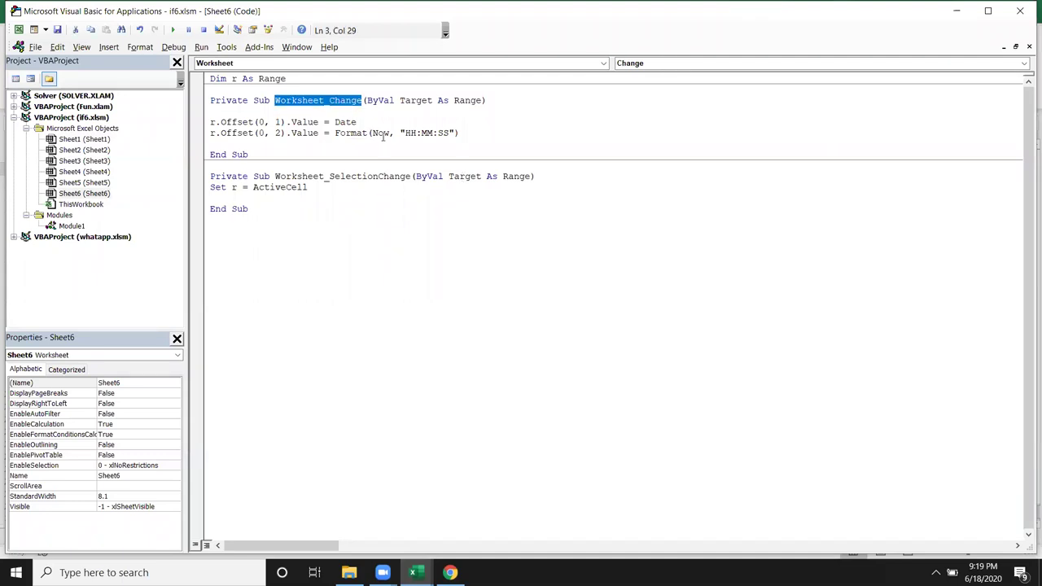
left_click_drag(210, 122, 244, 144)
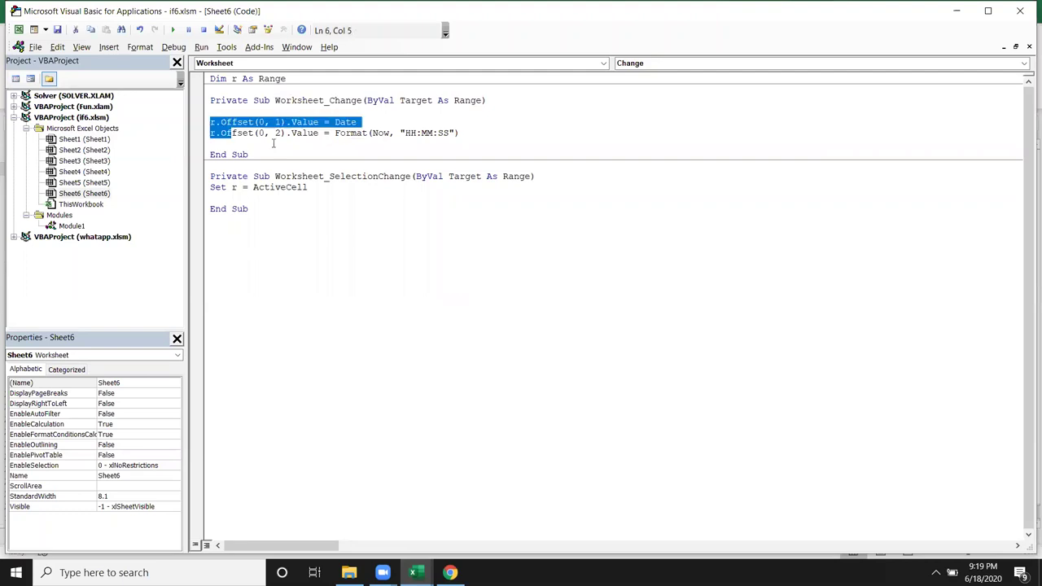
left_click(319, 152)
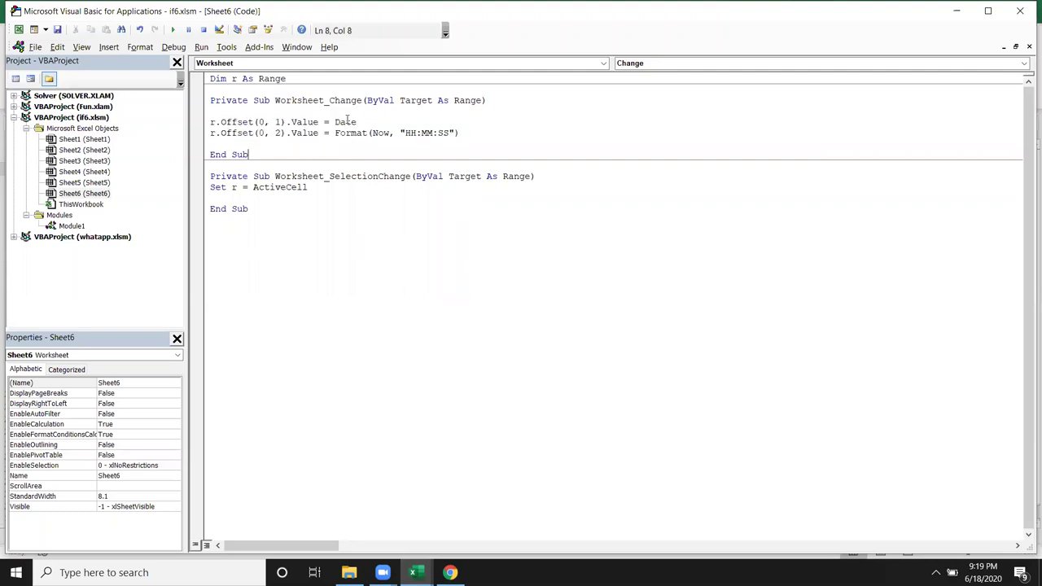
double_click(346, 122)
key("alt+F11")
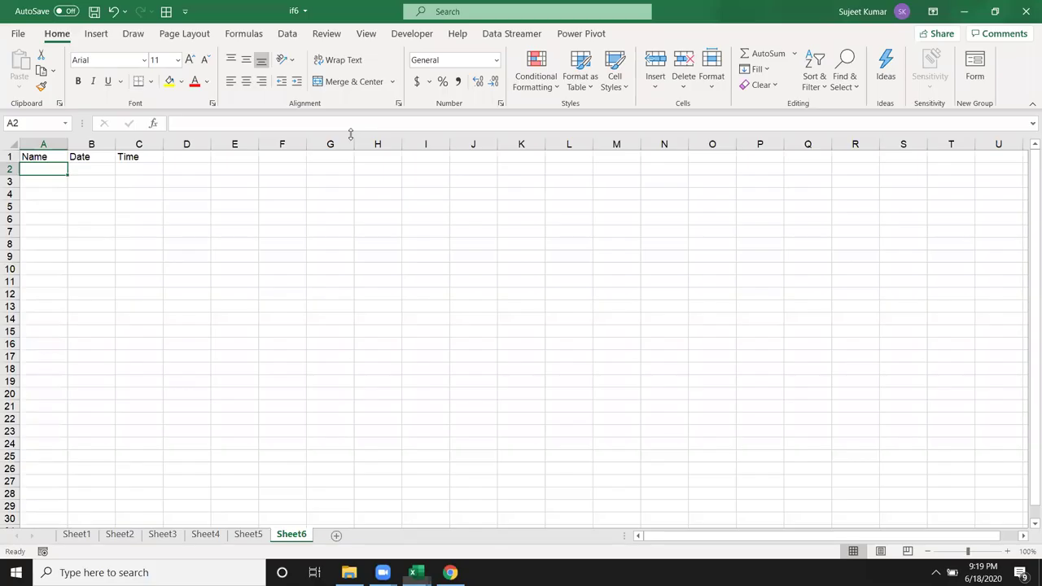
key("alt+F11")
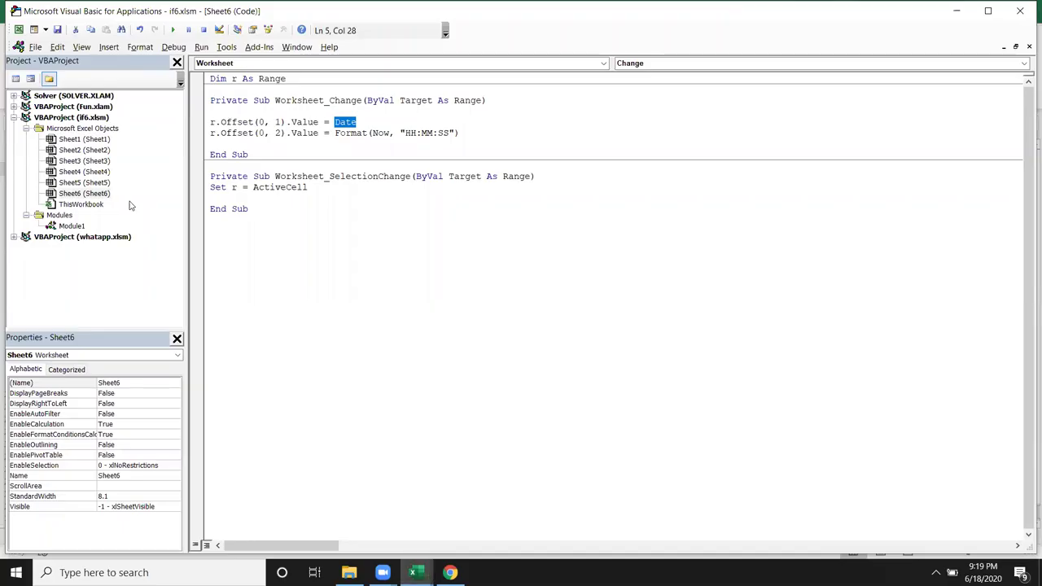
key("ctrl+a")
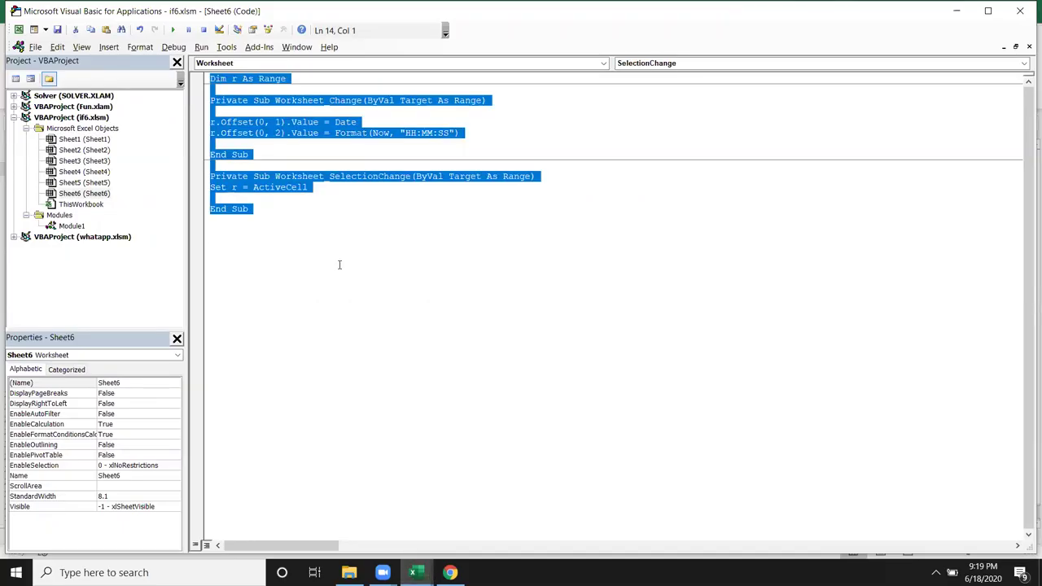
left_click(339, 264)
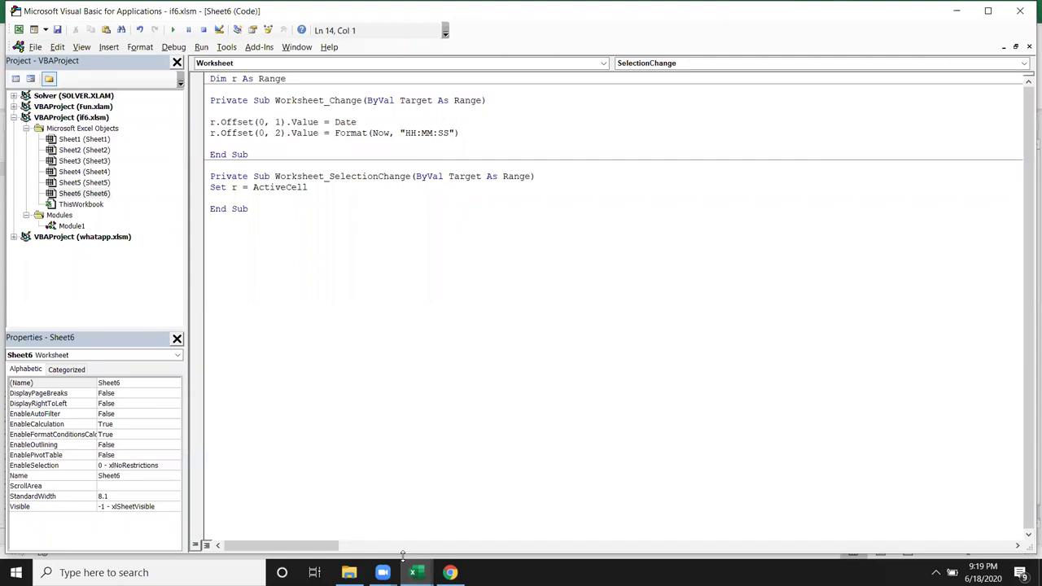
Step: Launch Notepad from the Run box with 'notepad', then return to the VBA editor
key("super+r")
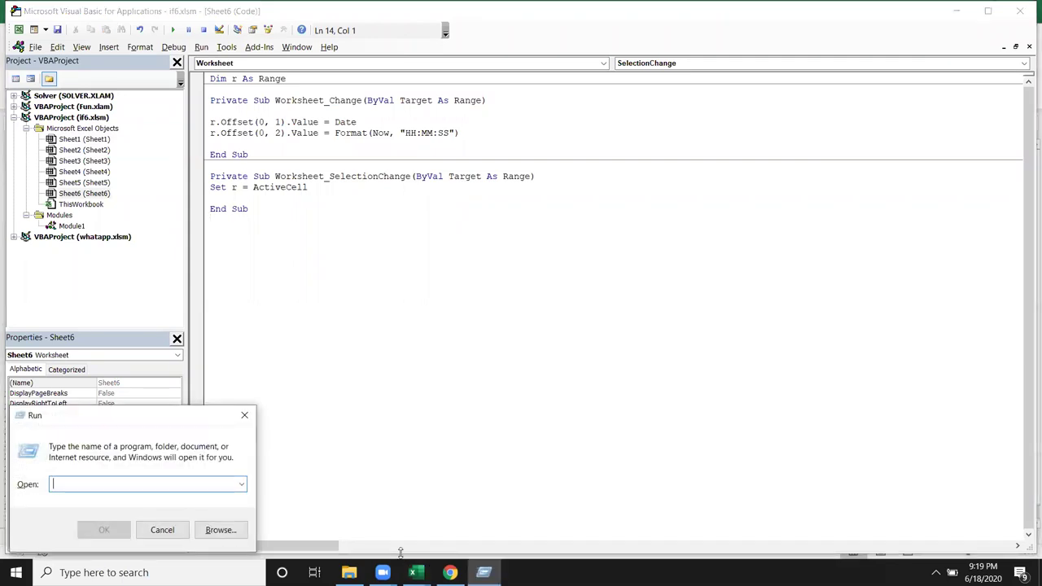
type("notepad")
key("Return")
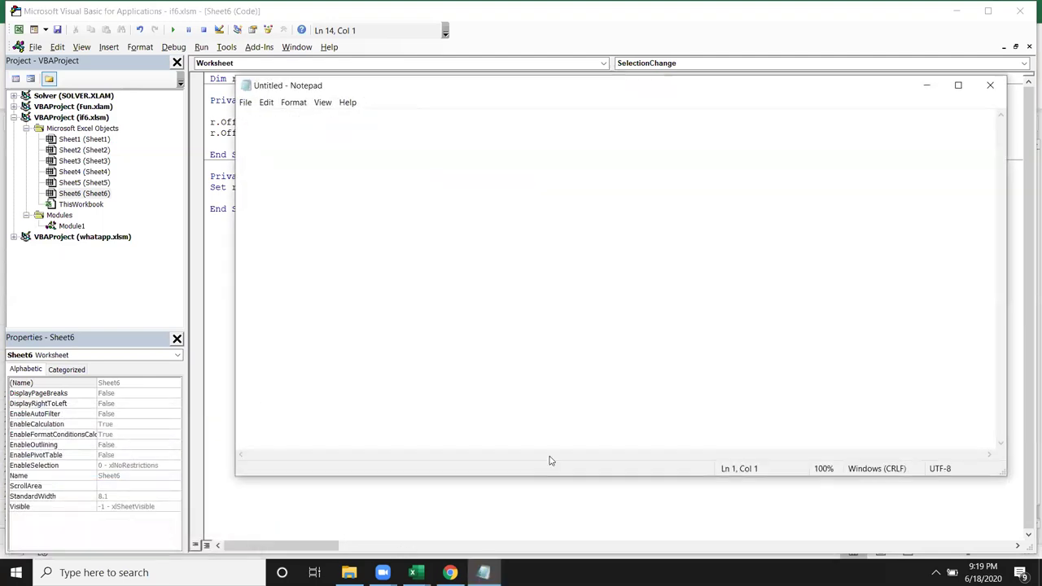
key("alt+Tab")
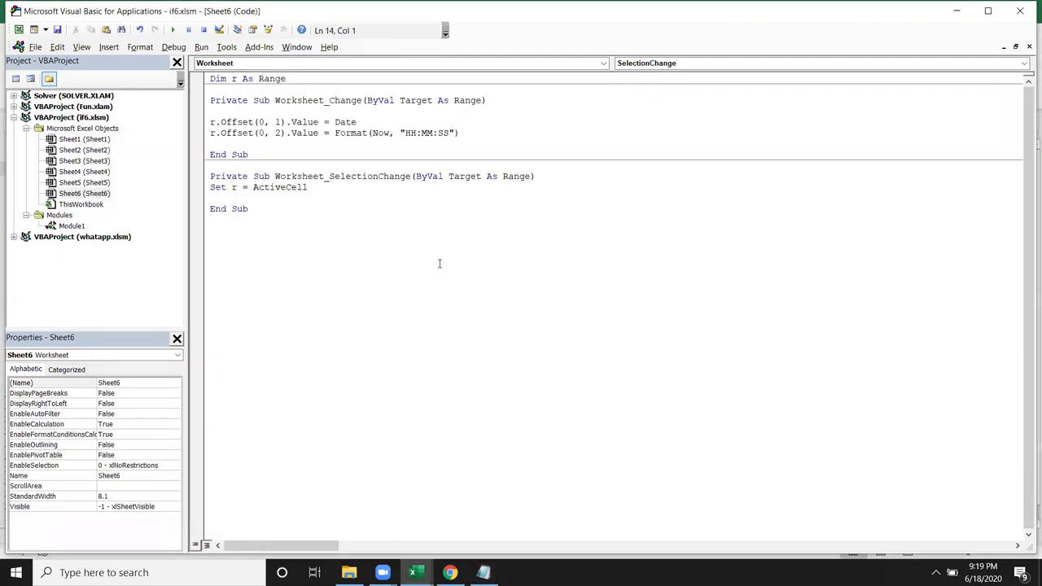
left_click(413, 572)
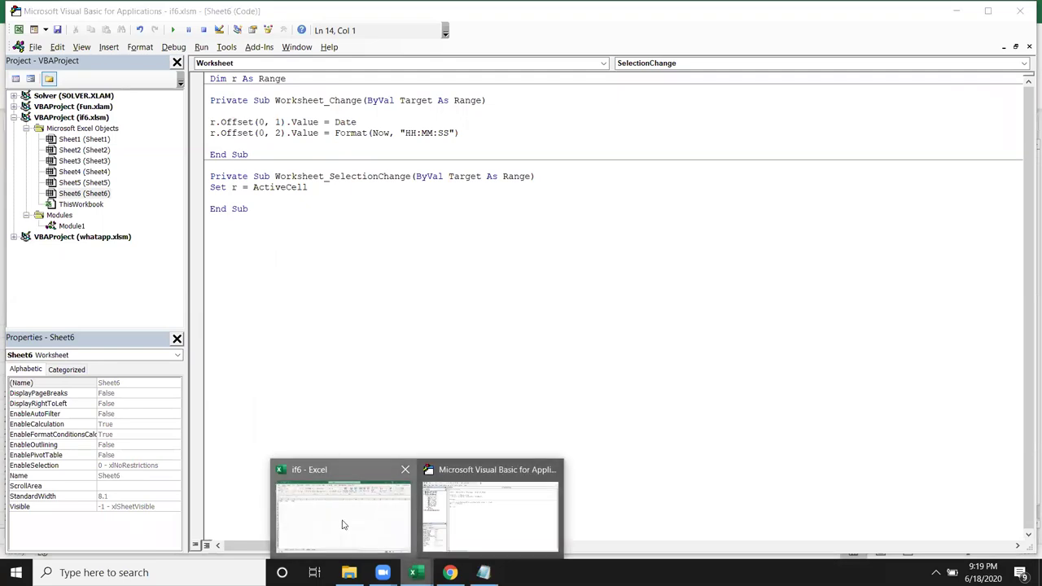
Step: Enter a test name in Sheet6's A2, then Debug and Reset the resulting run-time error 91
left_click(343, 525)
type("Puja")
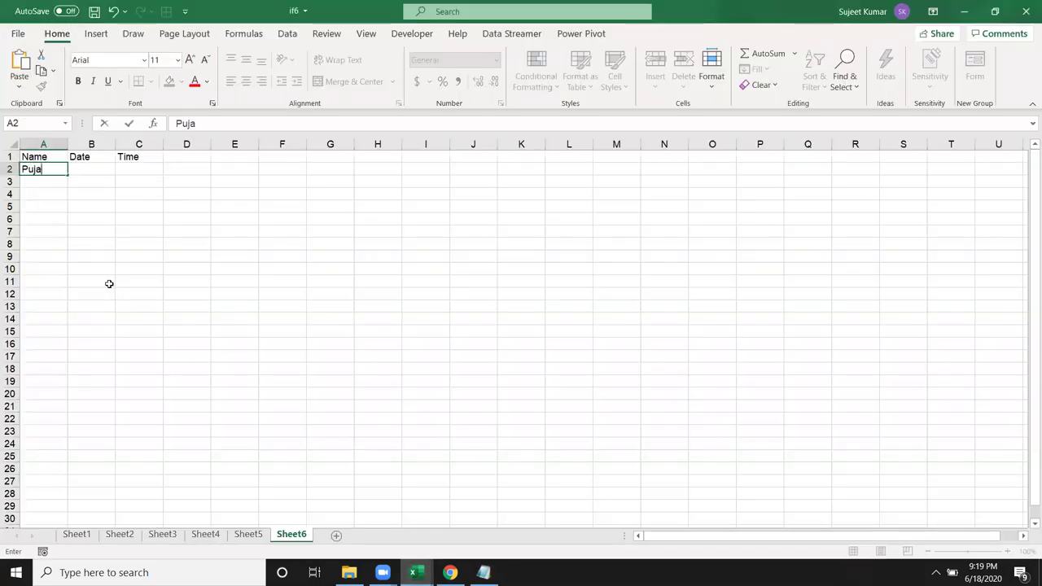
key("Return")
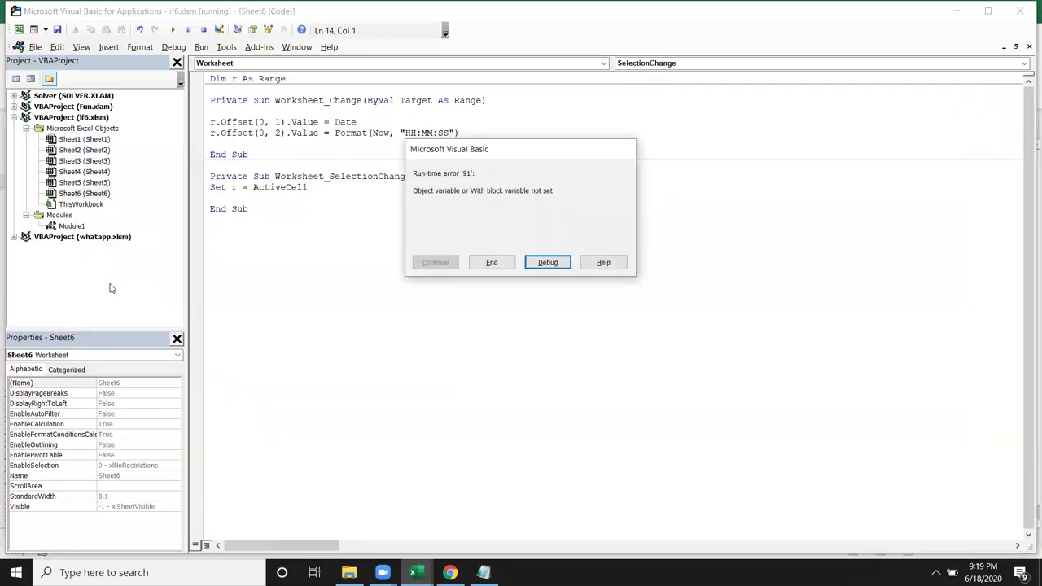
left_click(551, 262)
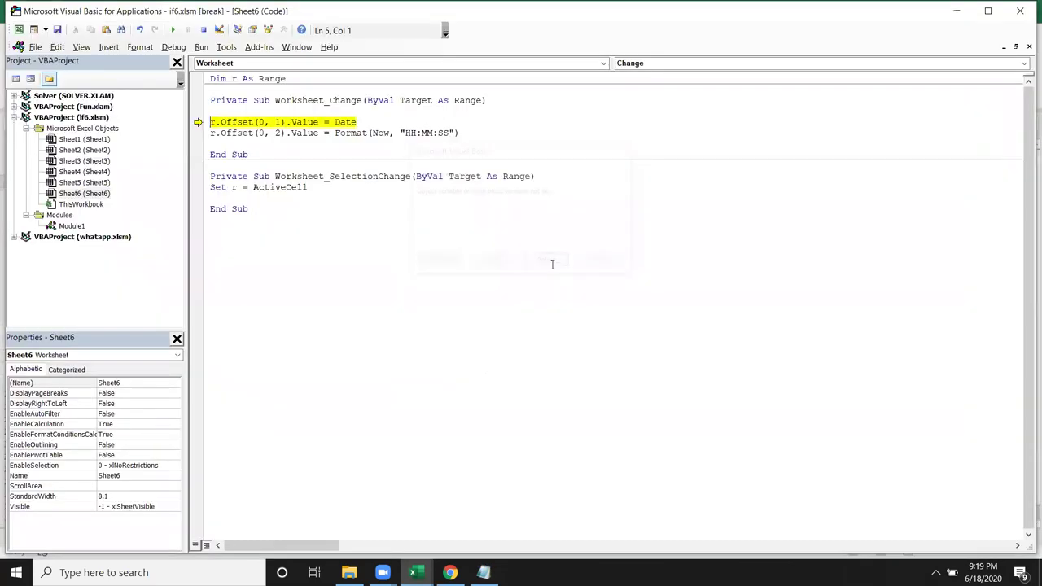
mouse_move(337, 120)
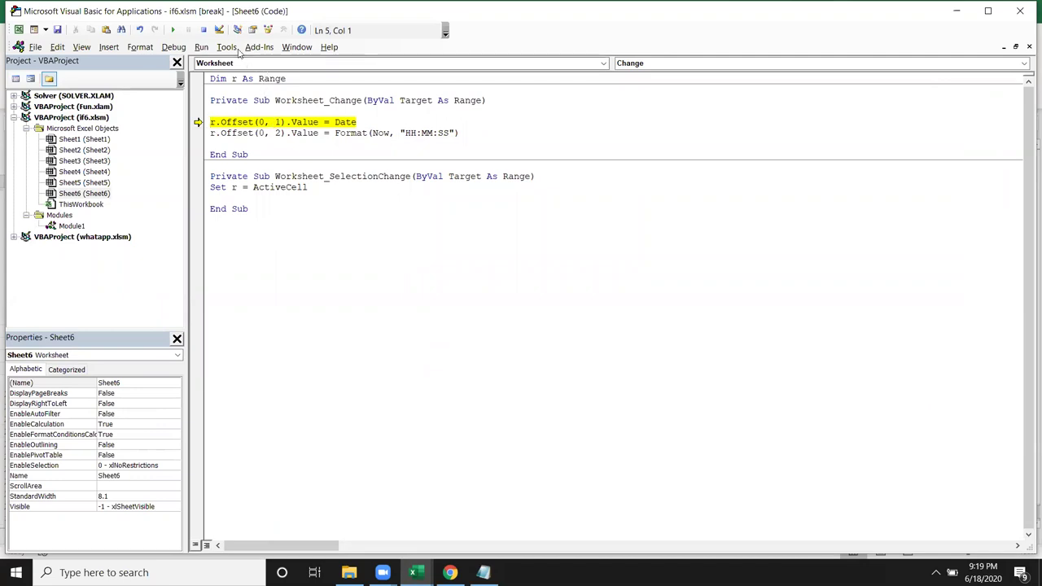
left_click(203, 29)
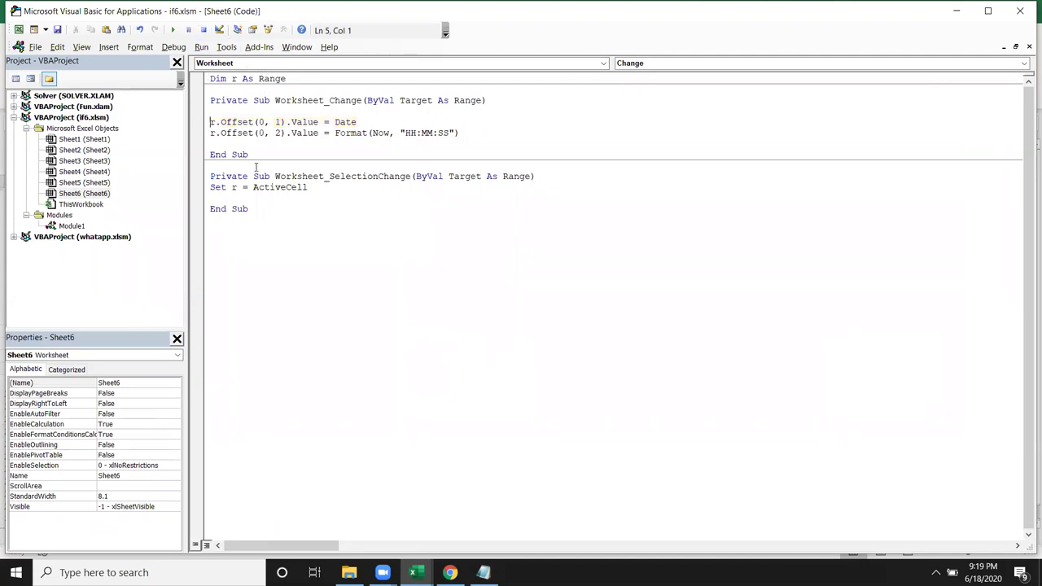
key("alt+F11")
key("alt+F11")
Step: Insert Application.EnableEvents = False as the first line of the Worksheet_Change procedure
left_click(230, 112)
key("Return")
type("application.ev")
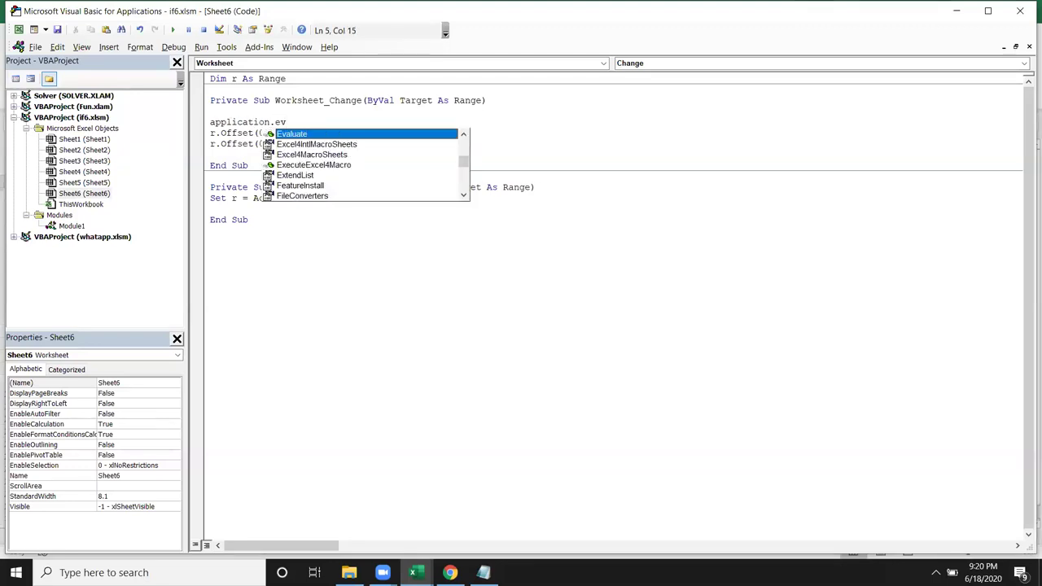
key("BackSpace")
type("n")
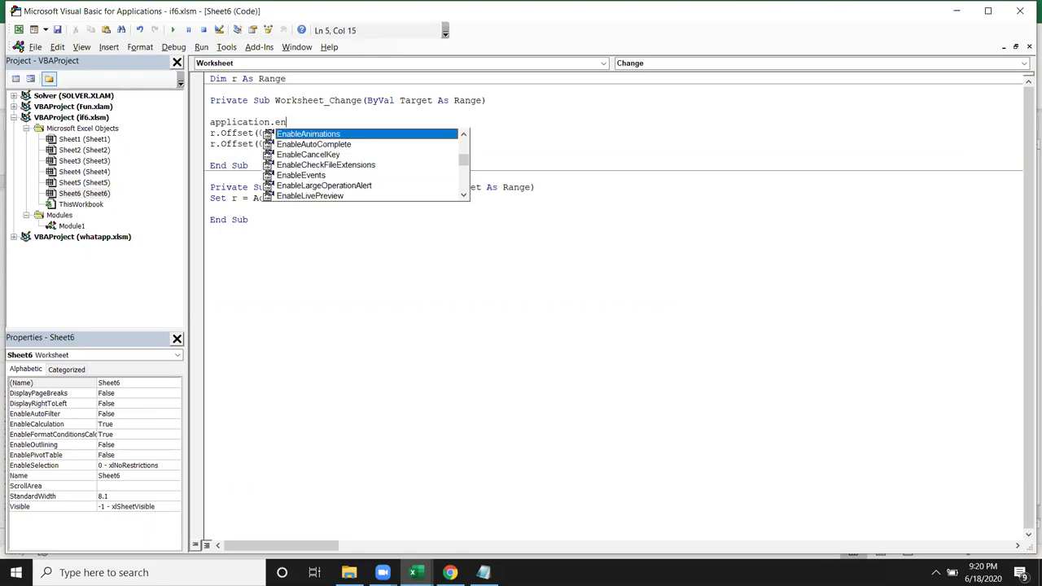
key("Down")
key("Down")
key("Down")
key("Down")
key("Tab")
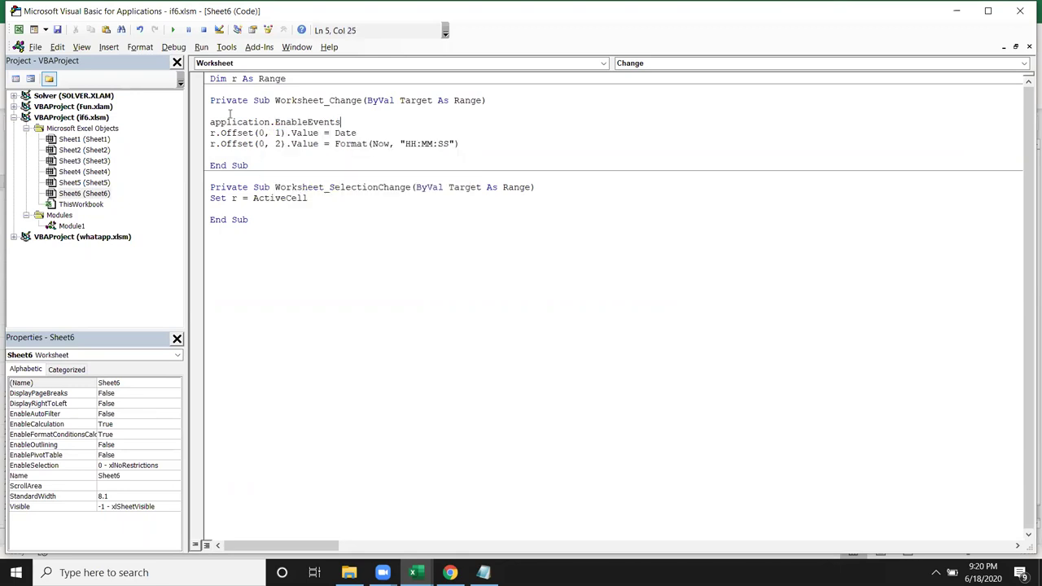
type("=False")
left_click(276, 188)
Step: Copy that statement before End Sub and change it to Application.EnableEvents = True
left_click_drag(386, 122, 209, 122)
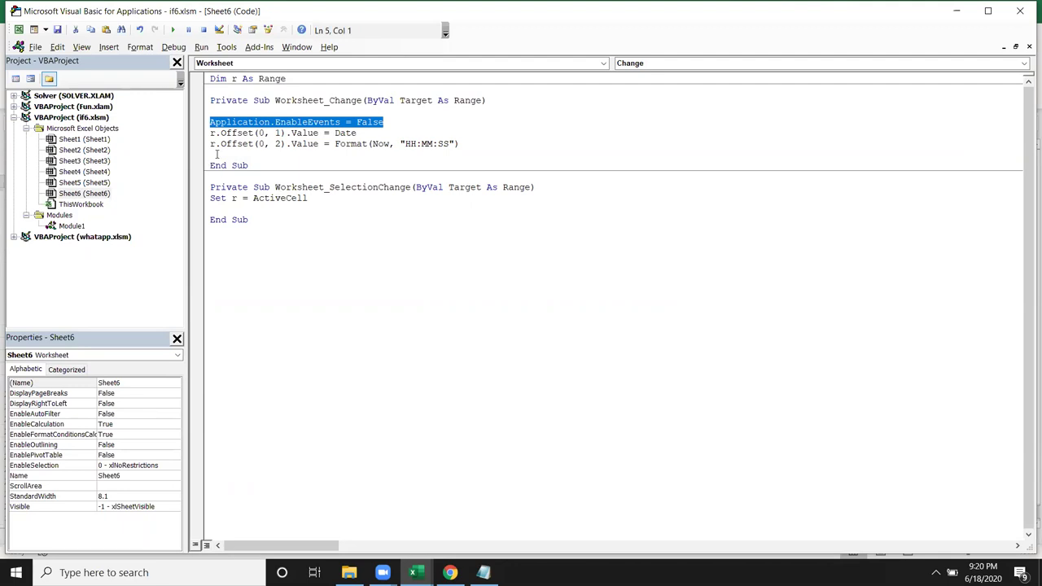
key("ctrl+c")
left_click(216, 153)
key("ctrl+v")
key("BackSpace")
key("BackSpace")
key("BackSpace")
key("BackSpace")
key("BackSpace")
type("true")
left_click(242, 198)
Step: Back on Sheet6, re-enter the first name in A2 so its date and time get stamped
key("alt+F11")
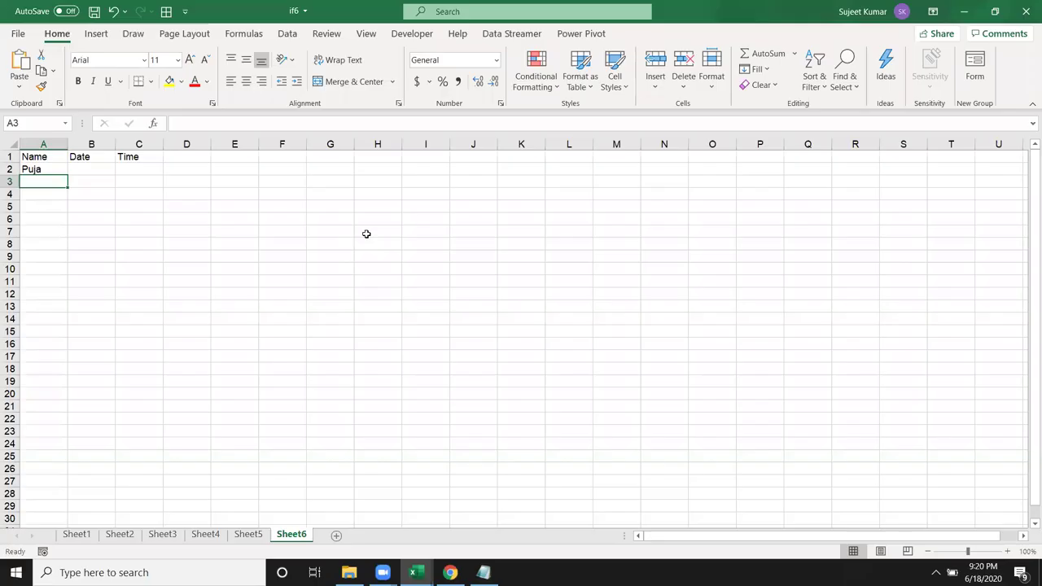
left_click(26, 168)
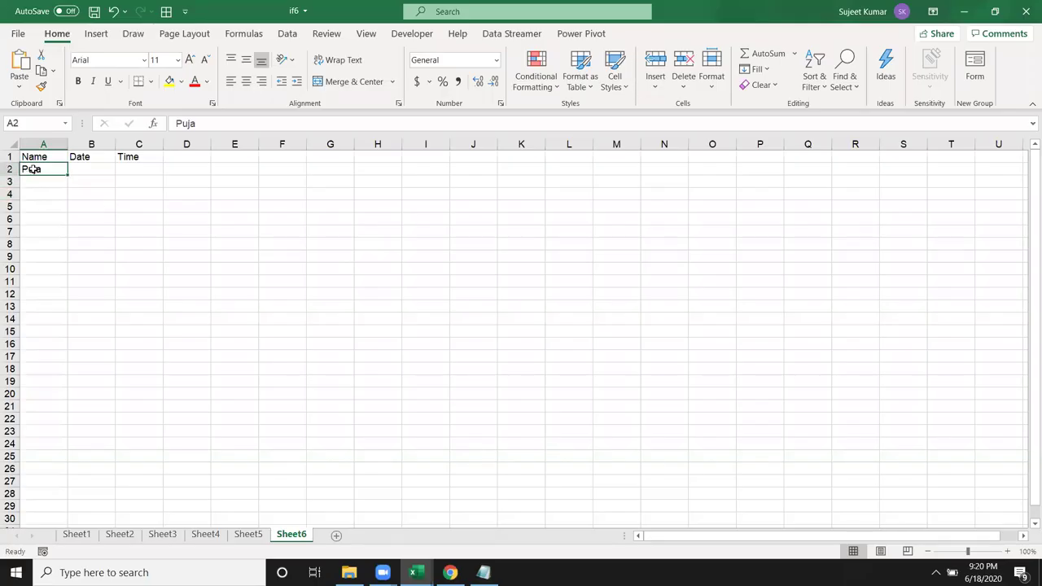
type("Puja")
key("Return")
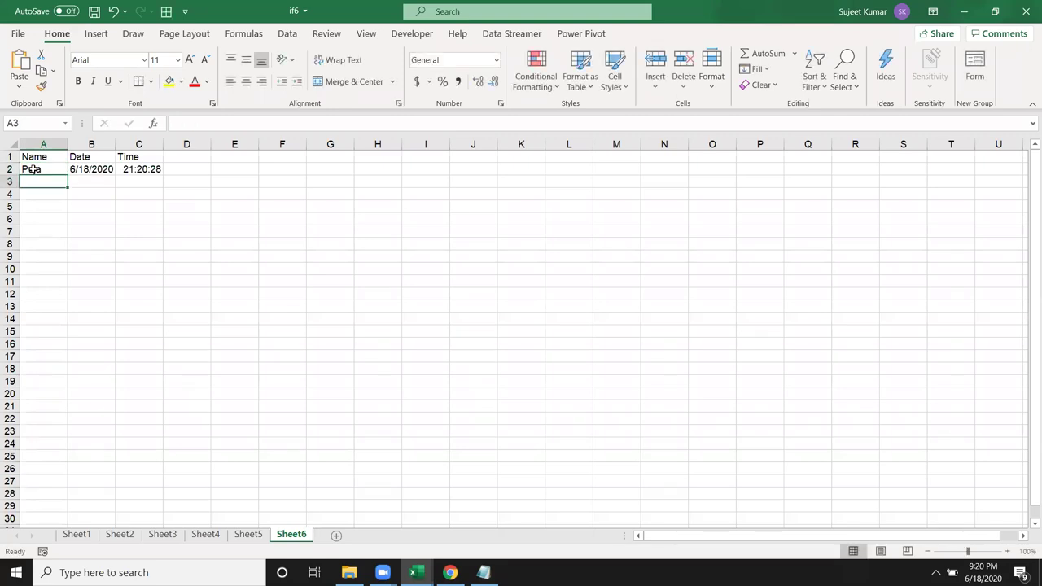
Step: Enter three more names in A3, A4 and A5, then bring the VBA editor back
type("Neeraj")
key("Return")
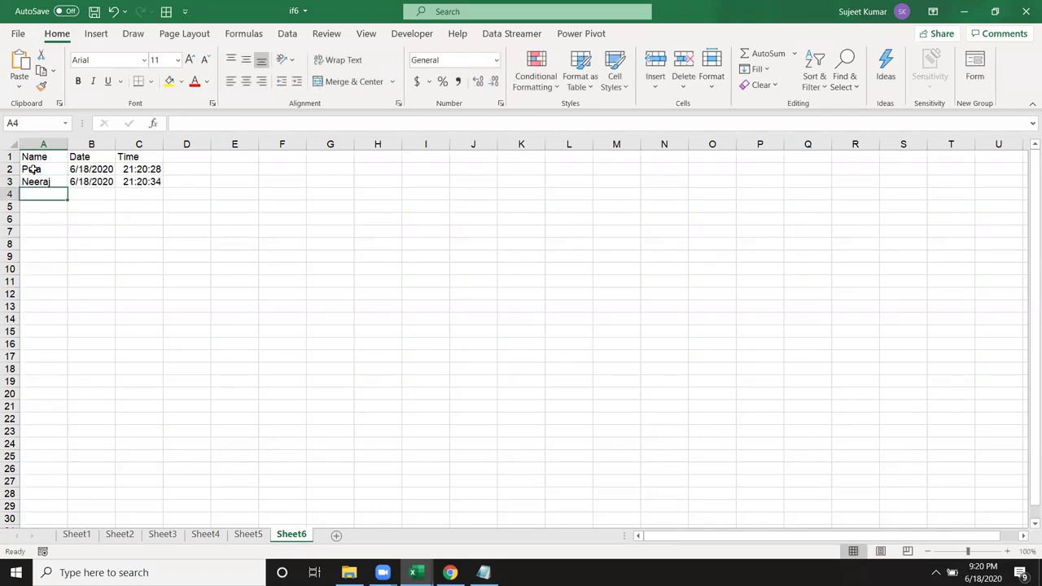
type("Kavita")
key("Return")
type("Mohan")
key("Return")
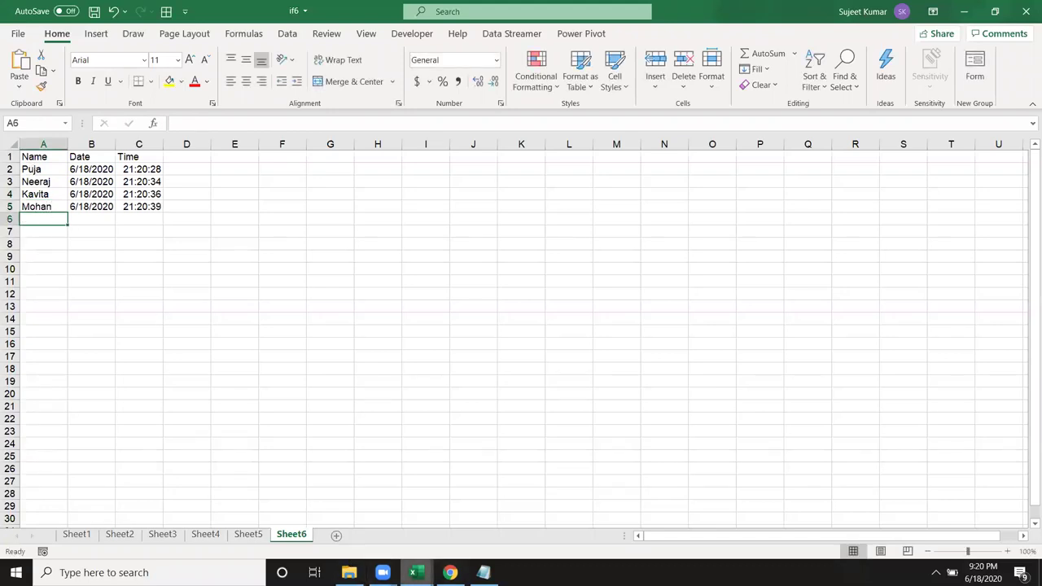
mouse_move(413, 572)
left_click(444, 533)
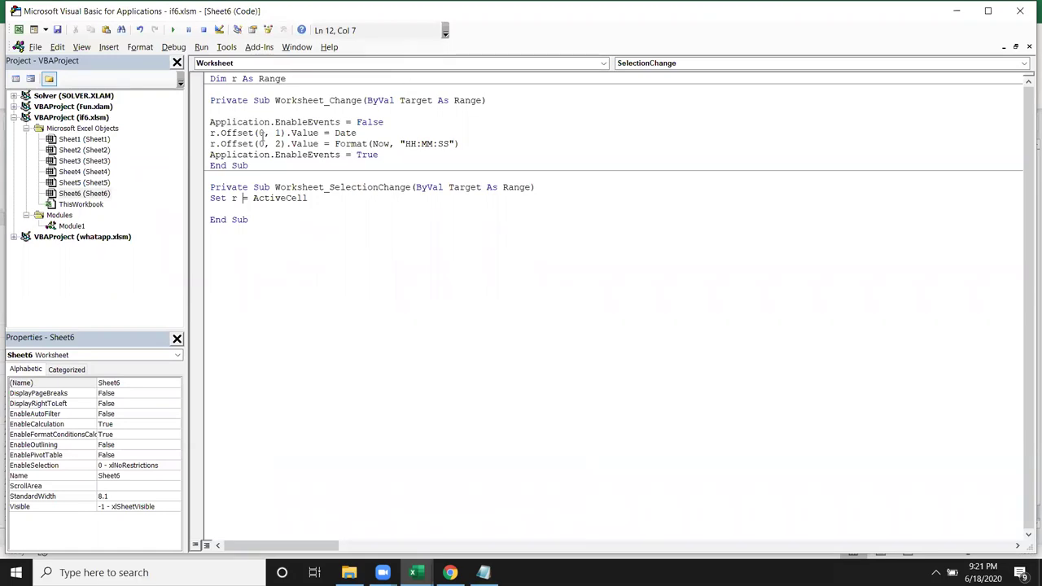
Step: Check the Dim r As Range declaration, then select A6, the next empty name cell on Sheet6
left_click(199, 79)
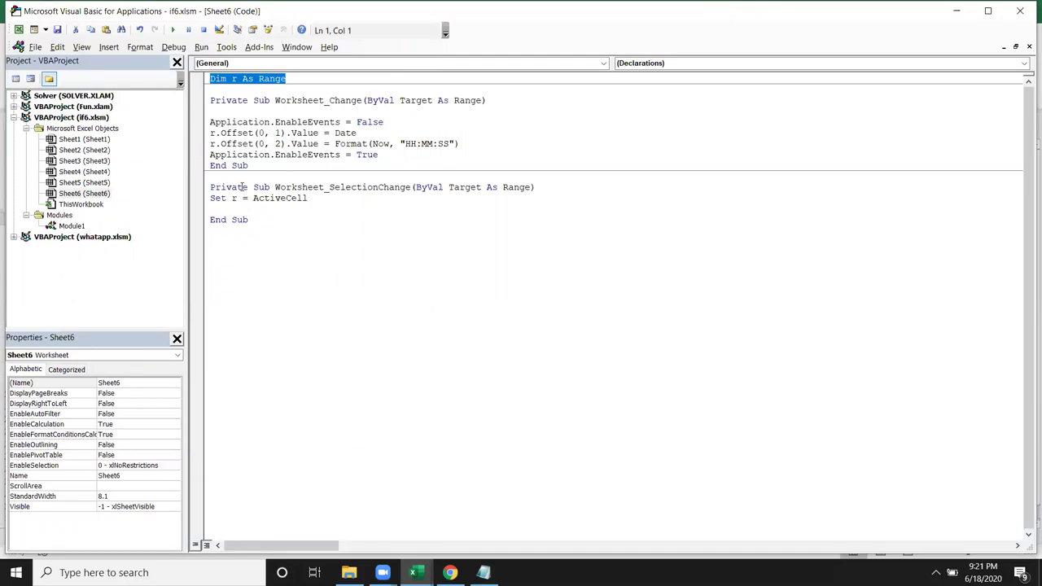
left_click(269, 210)
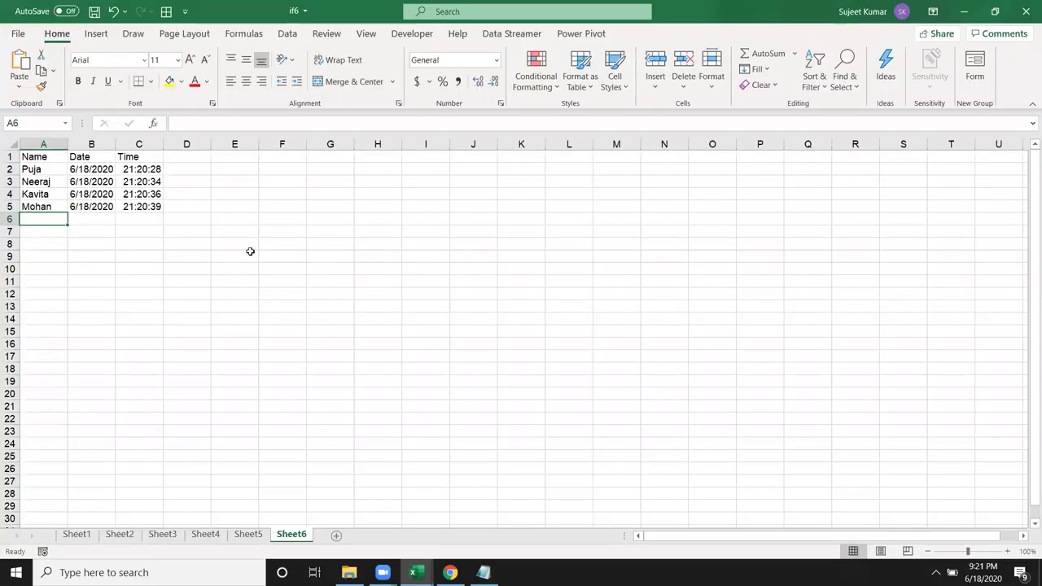
key("alt+F11")
left_click(140, 356)
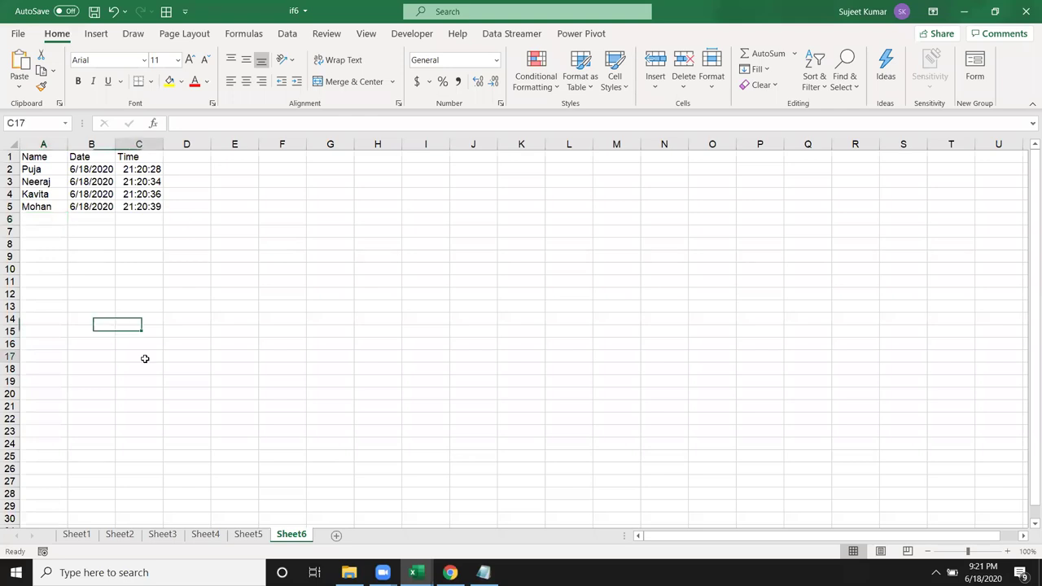
left_click(37, 217)
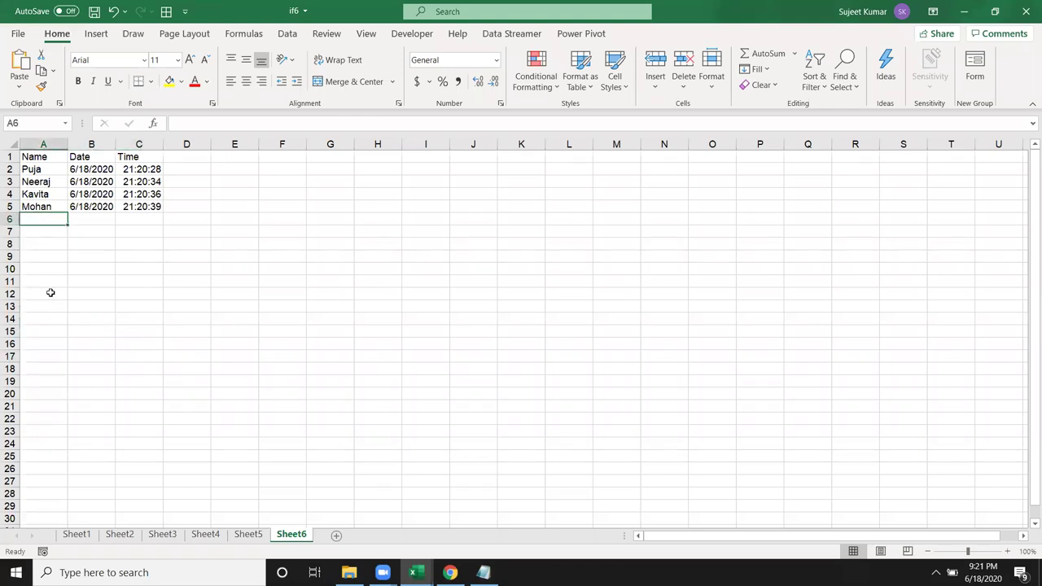
Step: Review the Worksheet_Change code's date, time and re-enable lines, then return to Sheet6
key("alt+F11")
left_click(236, 78)
double_click(235, 79)
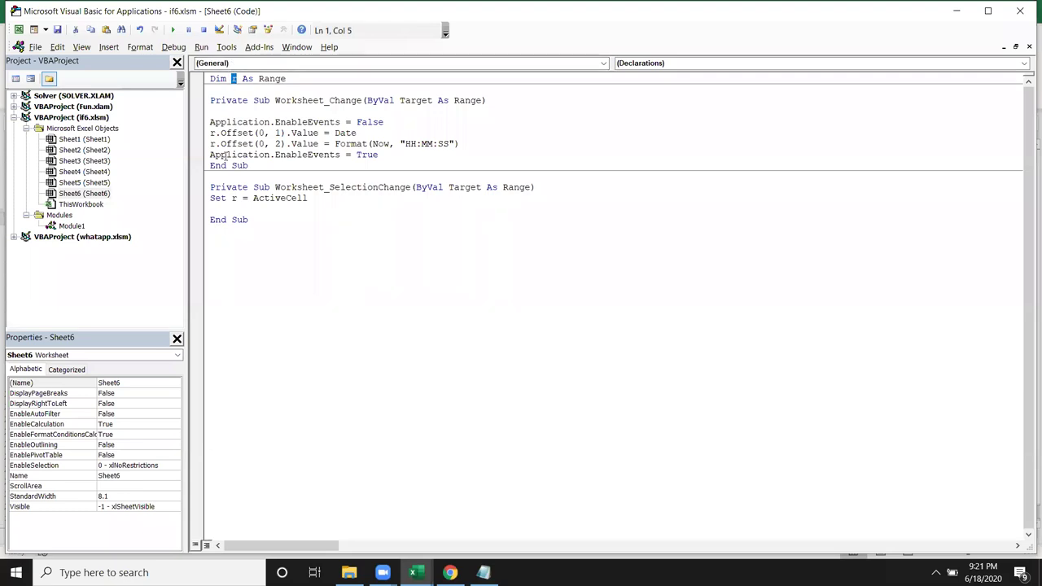
left_click(206, 134)
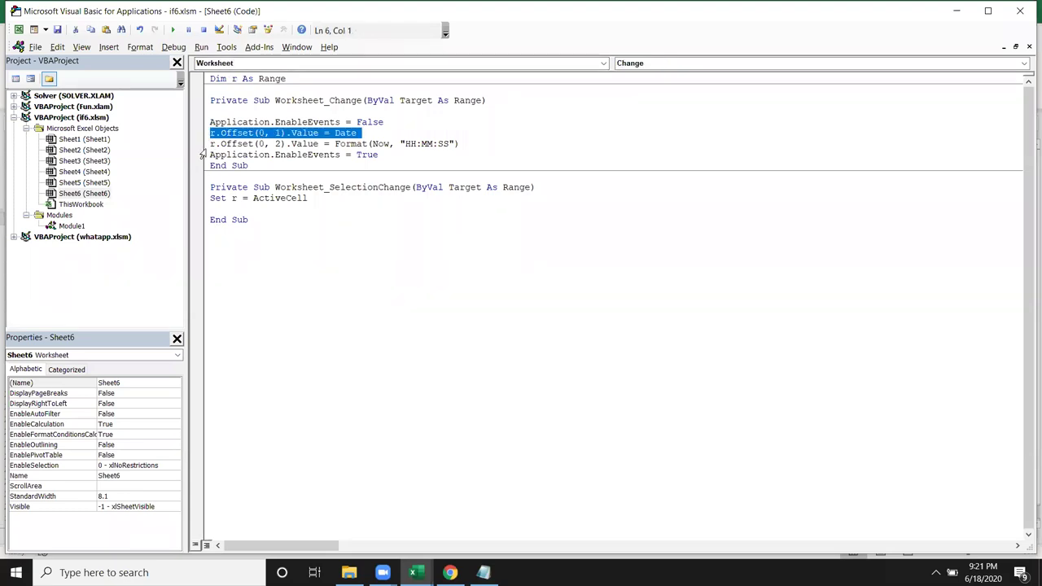
left_click(202, 147)
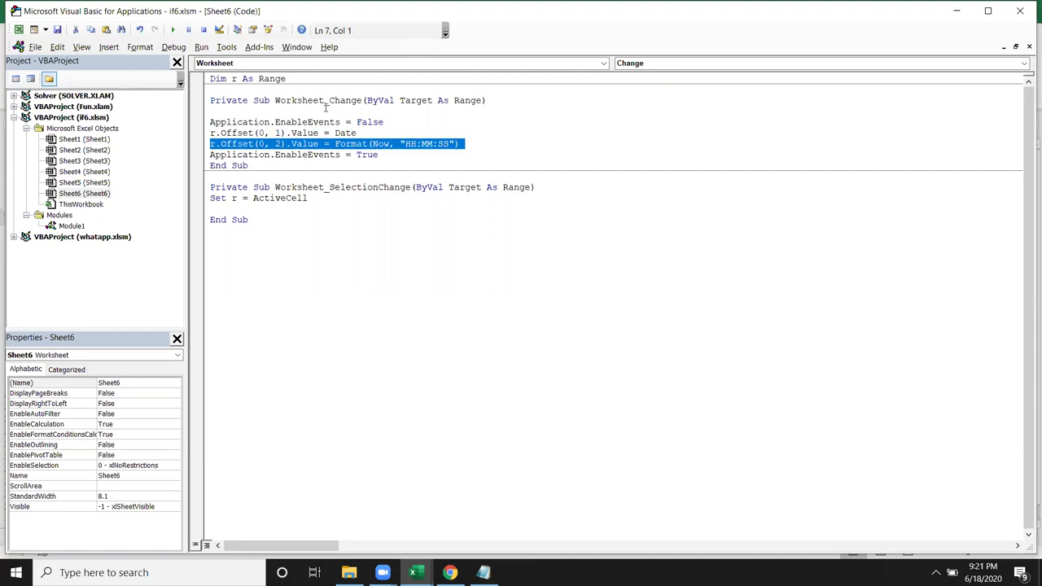
double_click(334, 100)
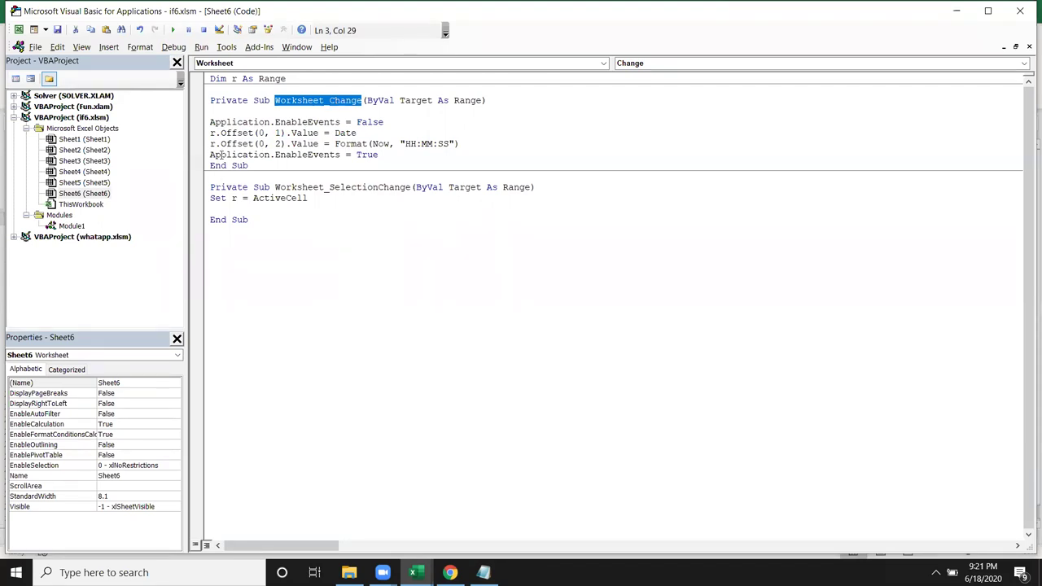
left_click_drag(377, 154, 210, 133)
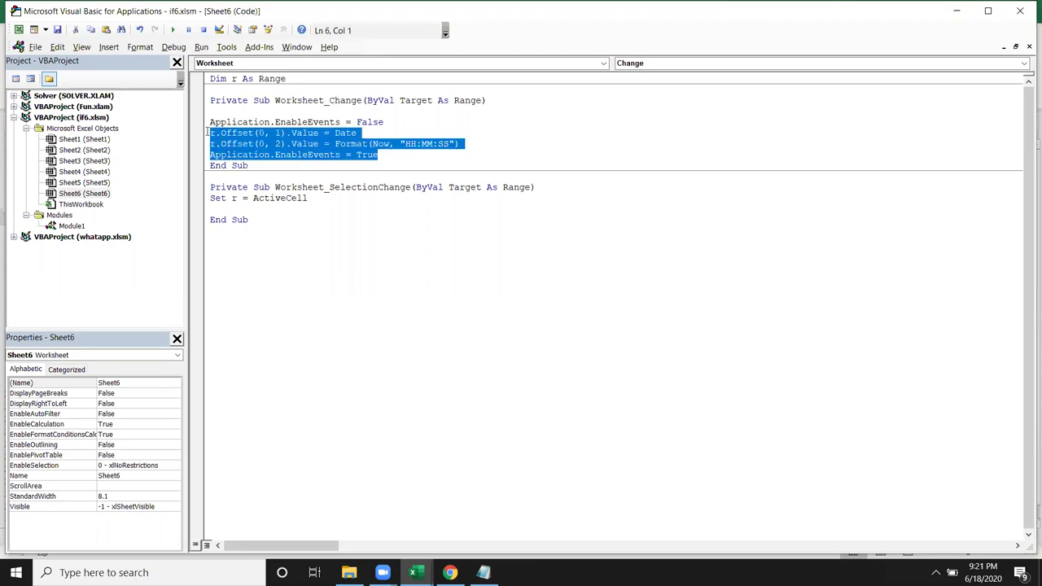
double_click(234, 198)
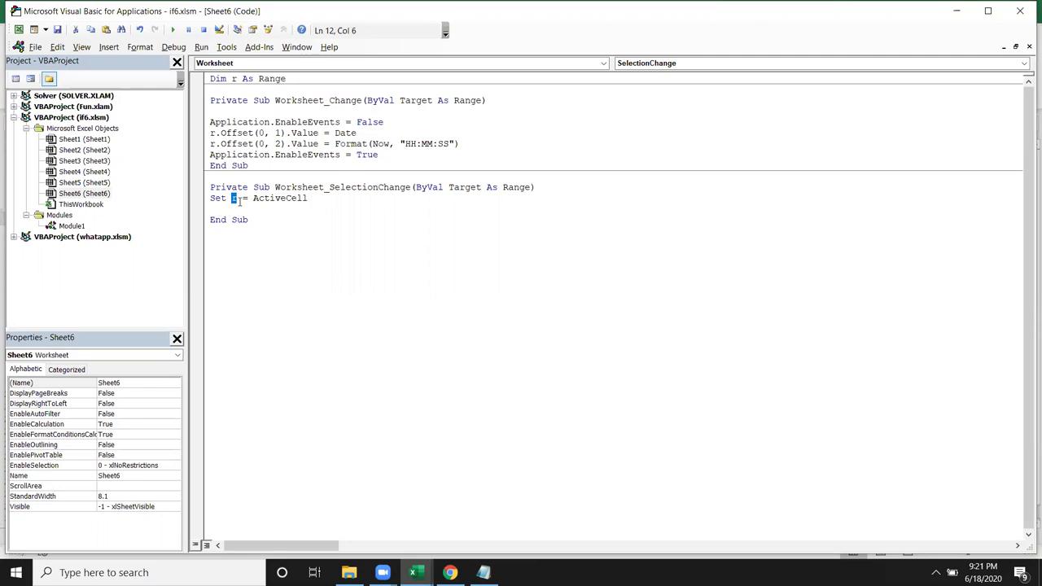
key("alt+F11")
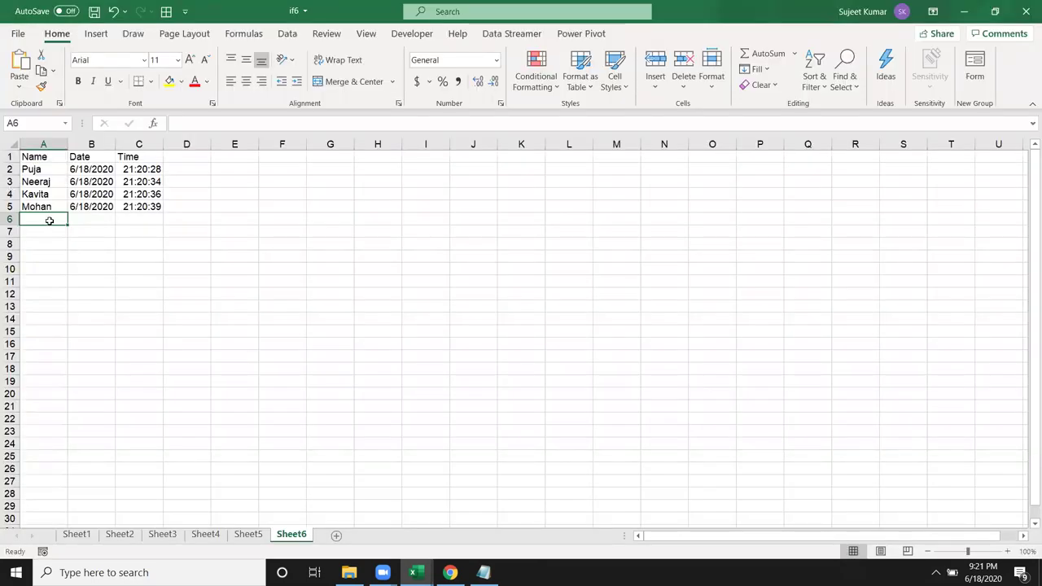
Step: Review the date, time and re-enable lines and the Set r = ActiveCell line
key("alt+F11")
left_click_drag(351, 155, 208, 133)
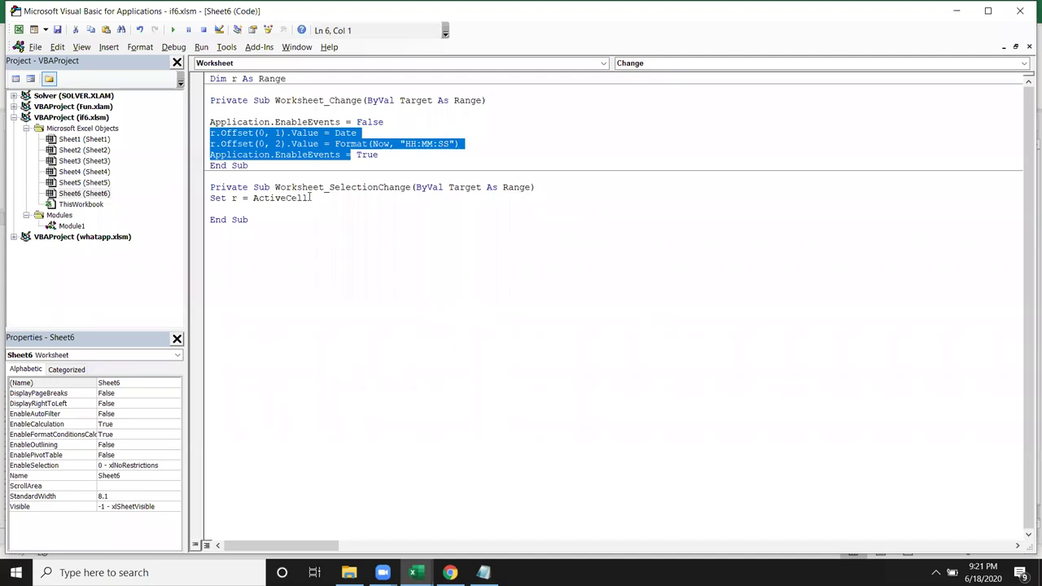
left_click_drag(311, 198, 206, 197)
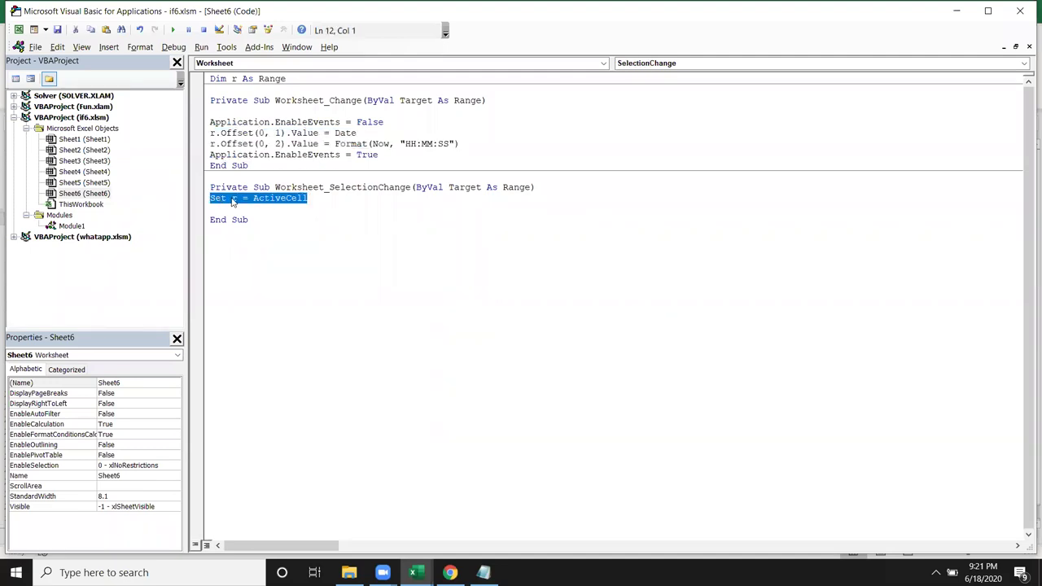
double_click(234, 200)
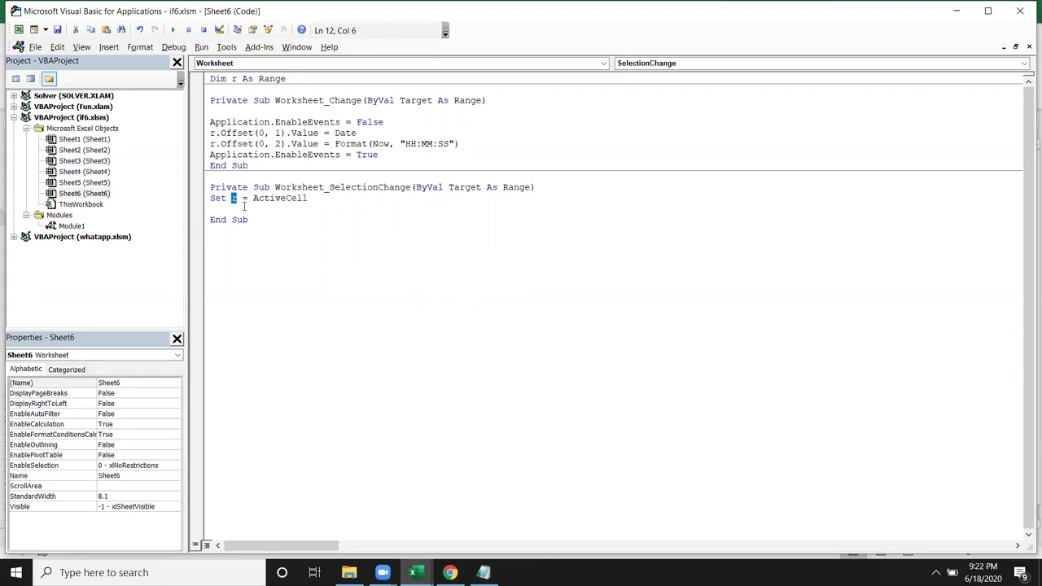
Step: Enter Om in A6 on Sheet6 so 6/18/2020 and 21:22:08 are stamped beside it
key("alt+F11")
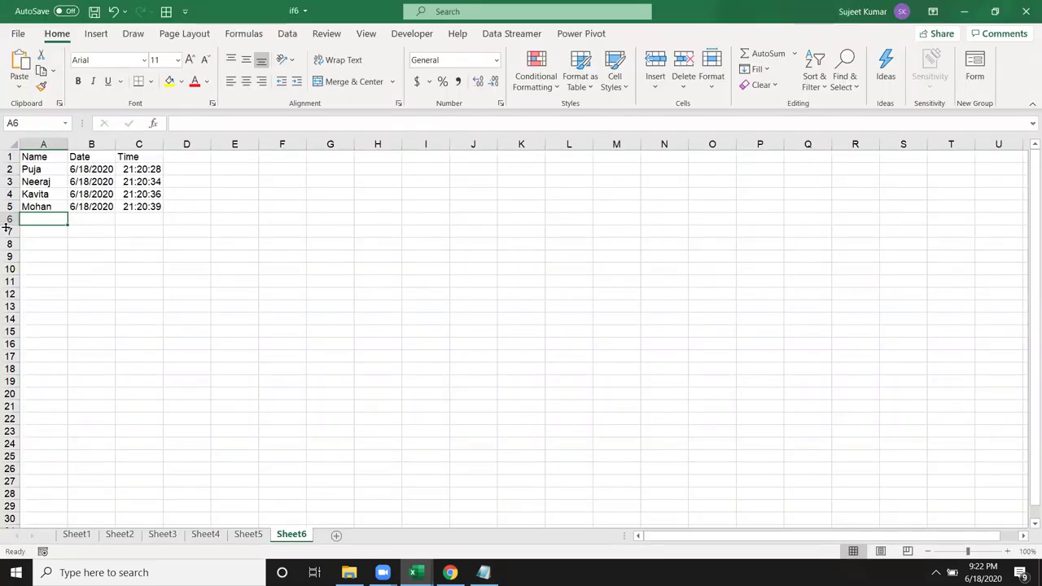
type("Om")
key("Tab")
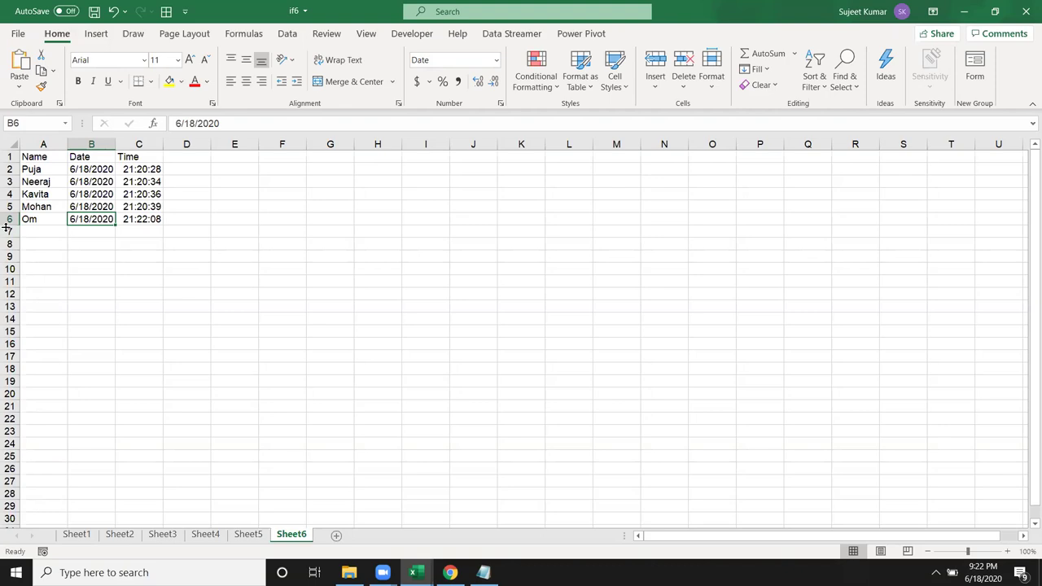
key("alt+F11")
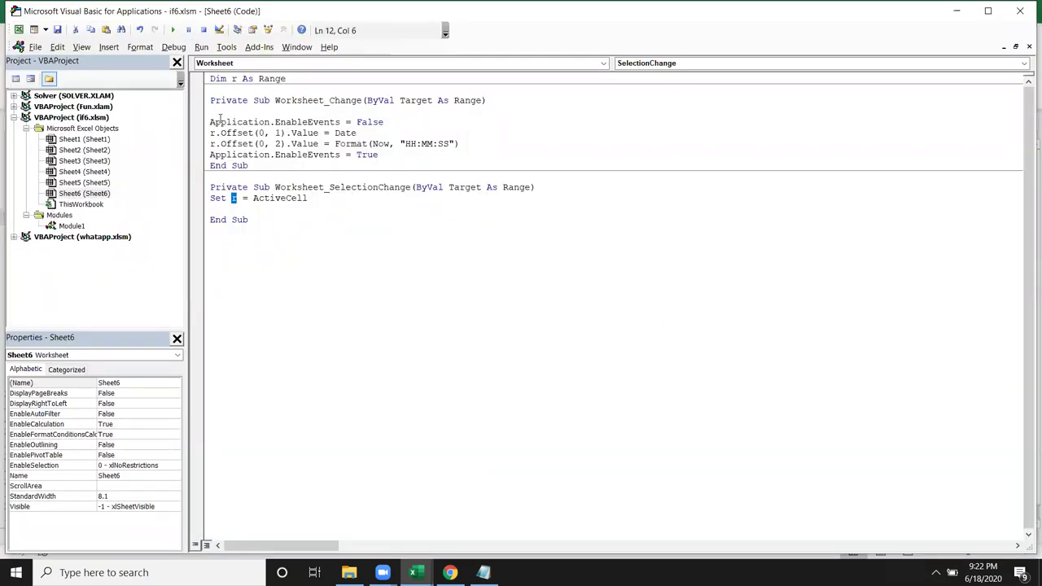
Step: Inspect the Worksheet_Change name, the Date line and the worksheet event dropdown list
double_click(339, 103)
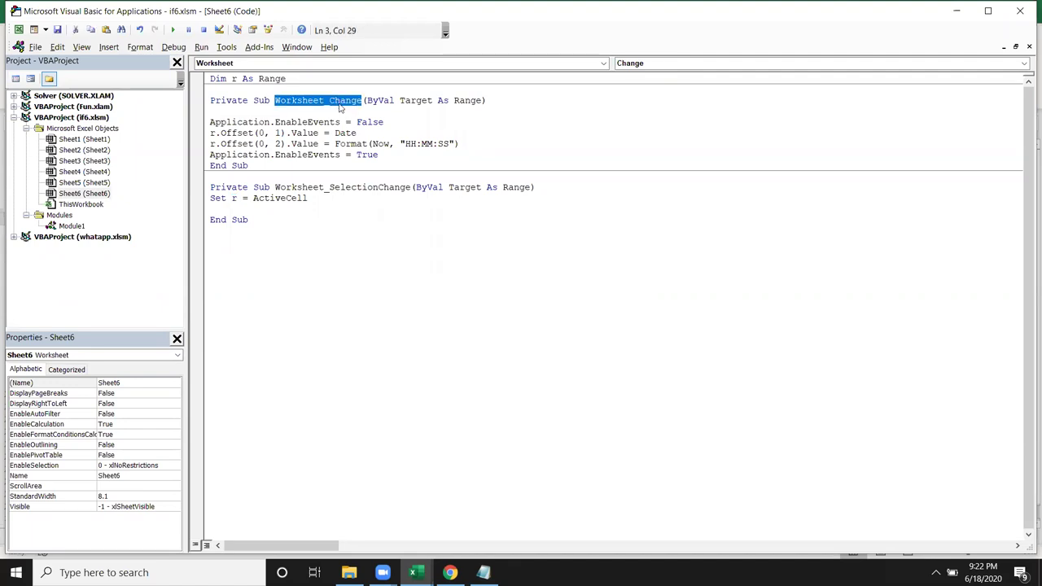
double_click(344, 133)
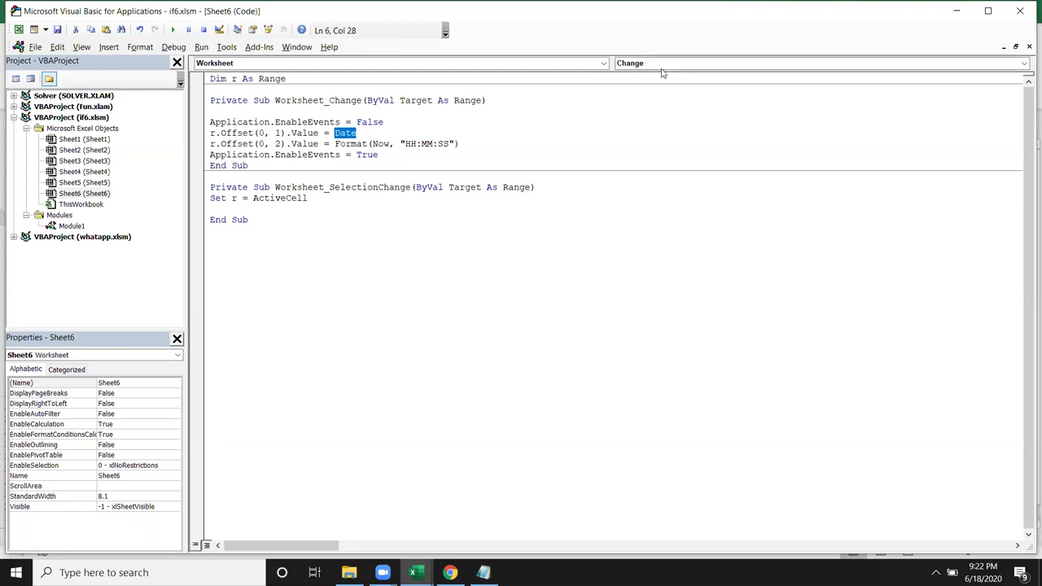
left_click(736, 63)
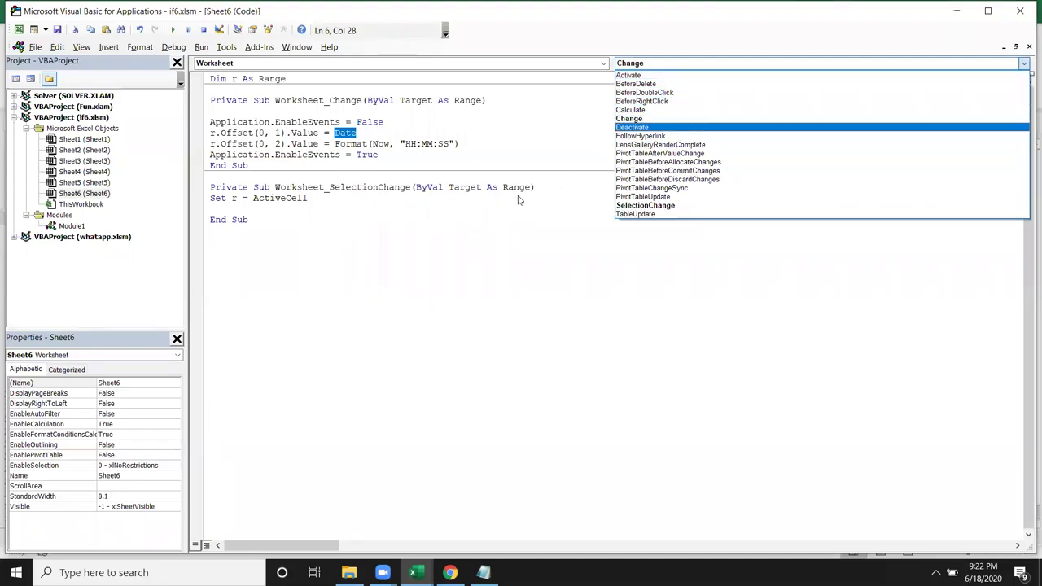
left_click(350, 213)
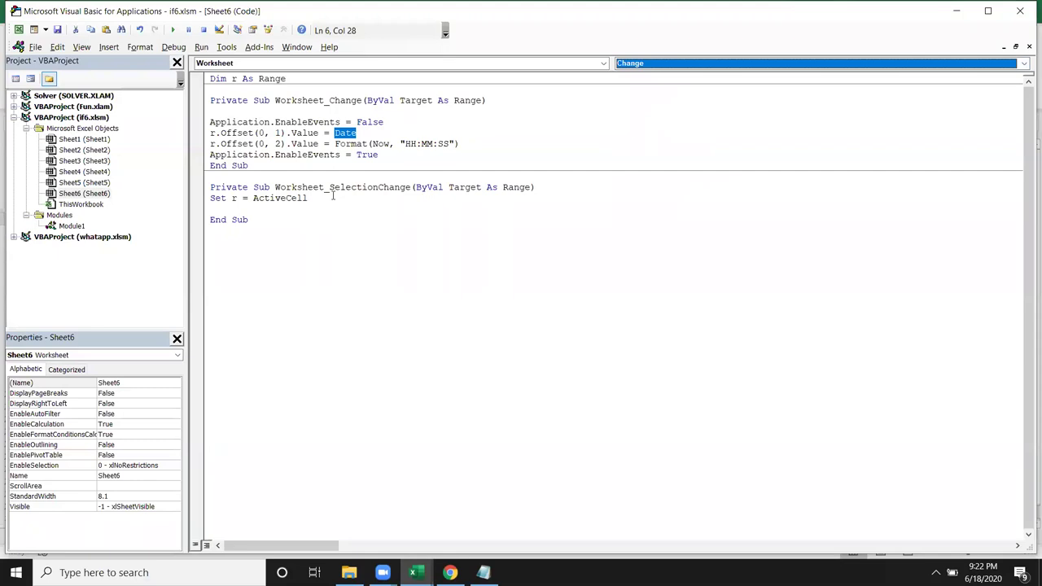
Step: Review the EnableEvents and Now statements, then show the Windows desktop
left_click_drag(305, 235, 210, 89)
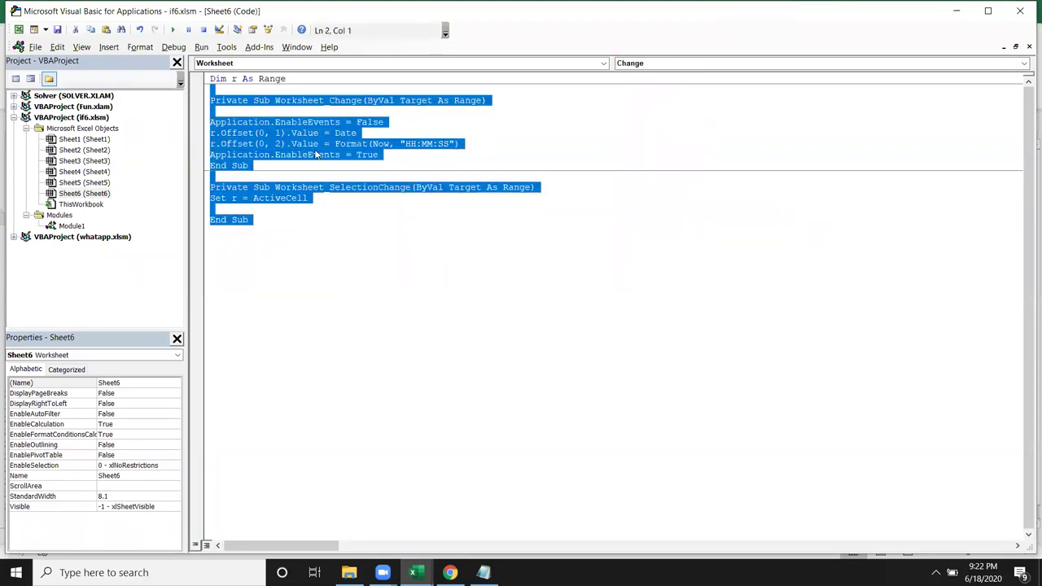
left_click(326, 155)
double_click(326, 155)
double_click(387, 145)
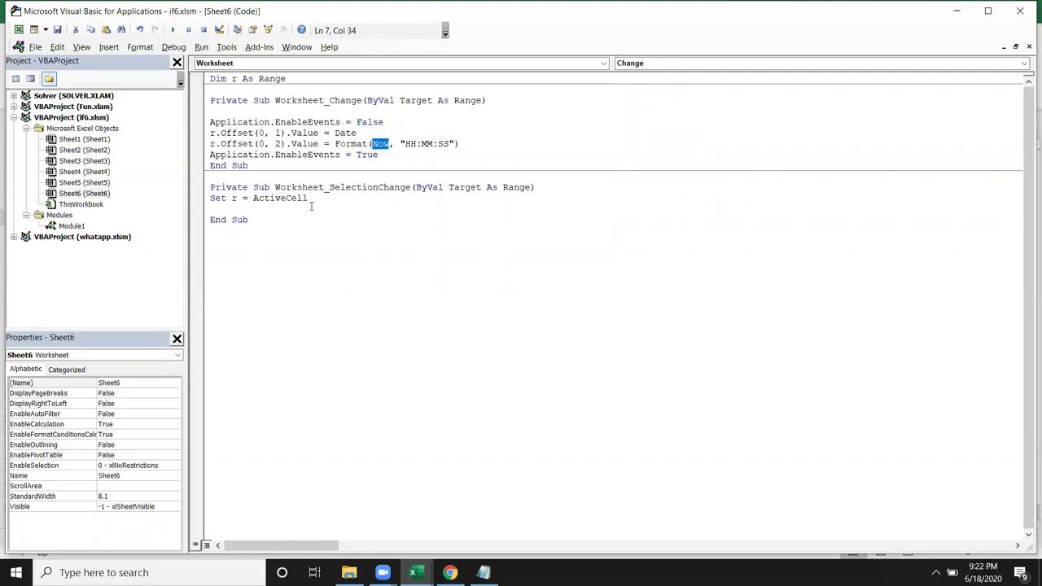
left_click_drag(340, 155, 210, 122)
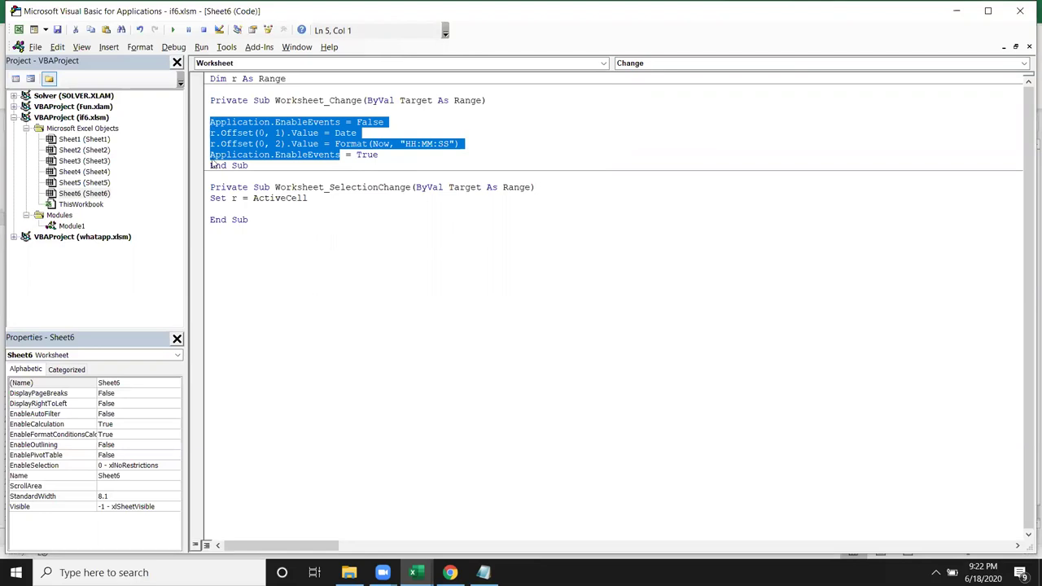
key("super+d")
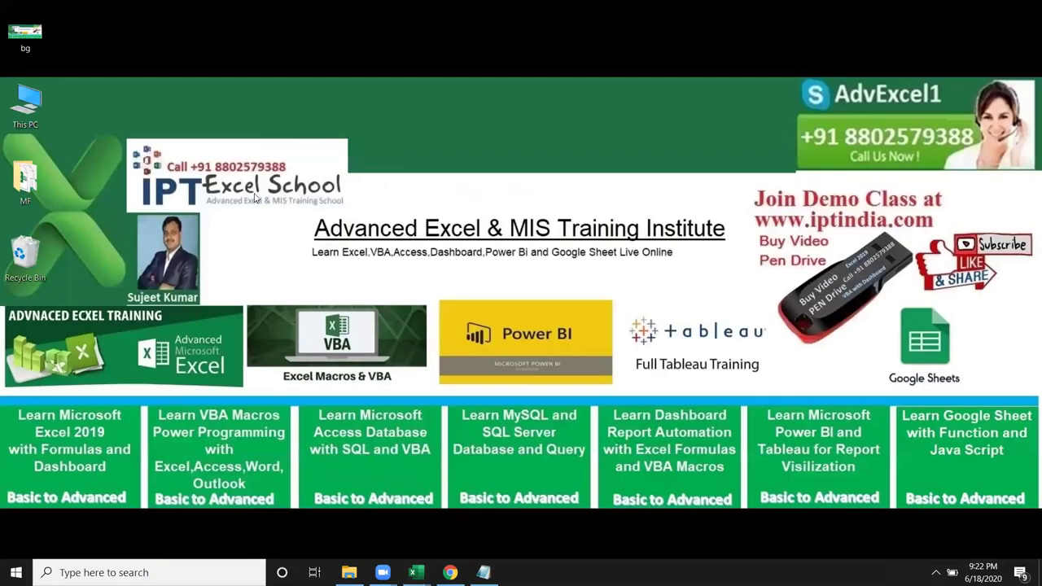